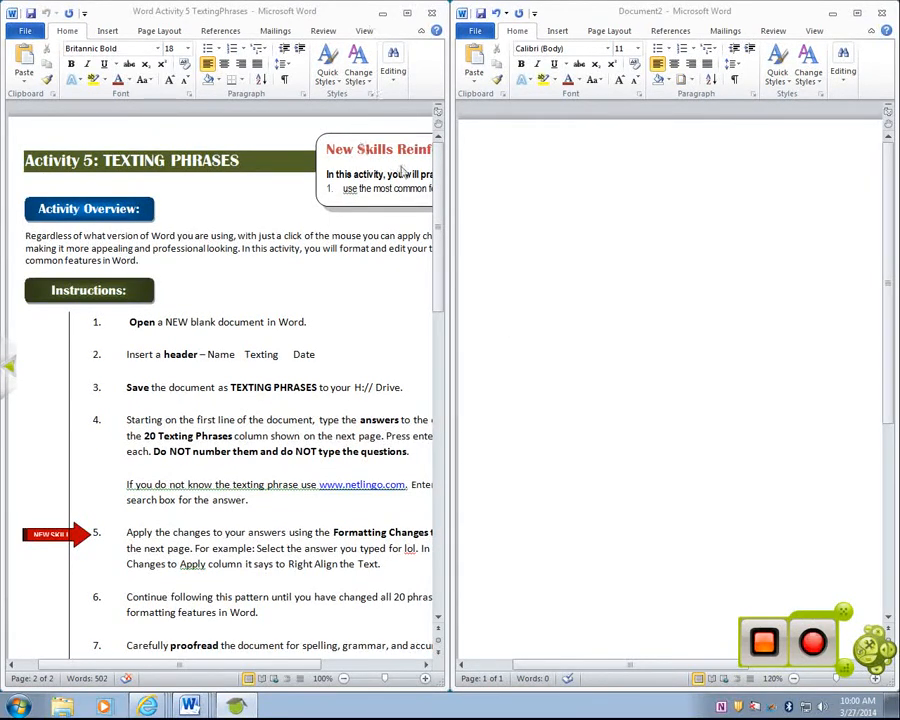
- Enter "Laugh out loud", "Before", "Later" and "I don't know" on separate lines of the blank document, as answers to the texting phrases
{"action": "left_click_drag", "start_coordinate": [437, 172], "coordinate": [422, 414]}
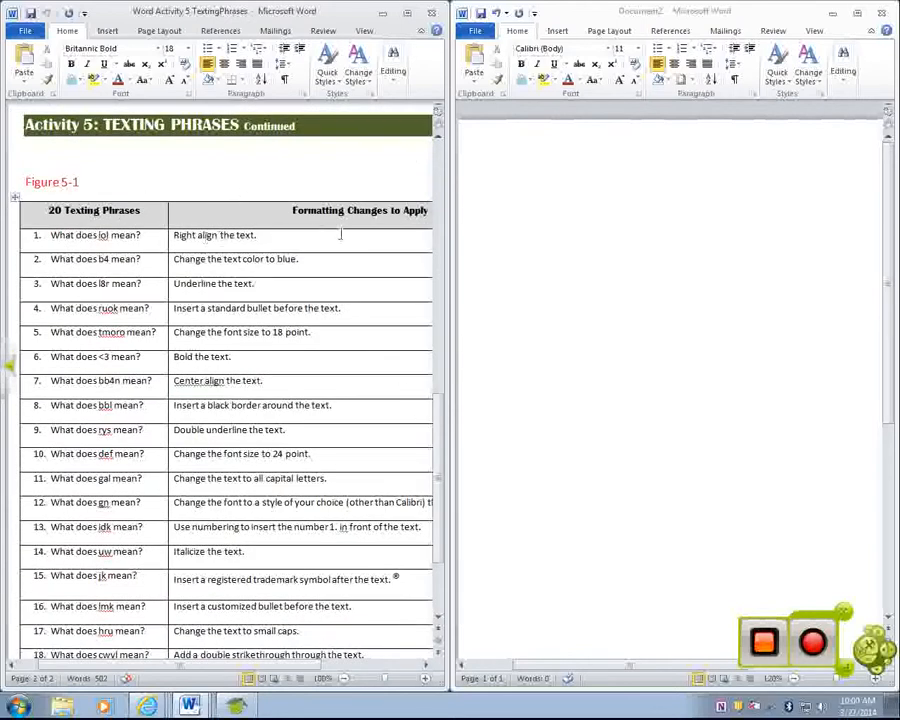
{"action": "left_click", "coordinate": [488, 212]}
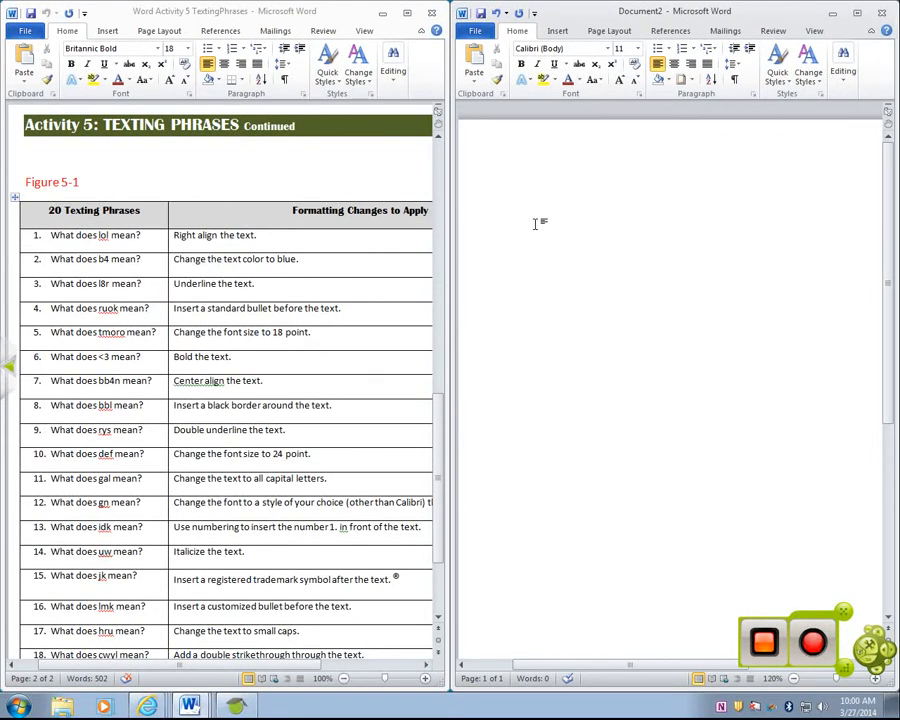
{"action": "type", "text": "laugh"}
{"action": "type", "text": " out l"}
{"action": "type", "text": "oud"}
{"action": "type", "text": "before "}
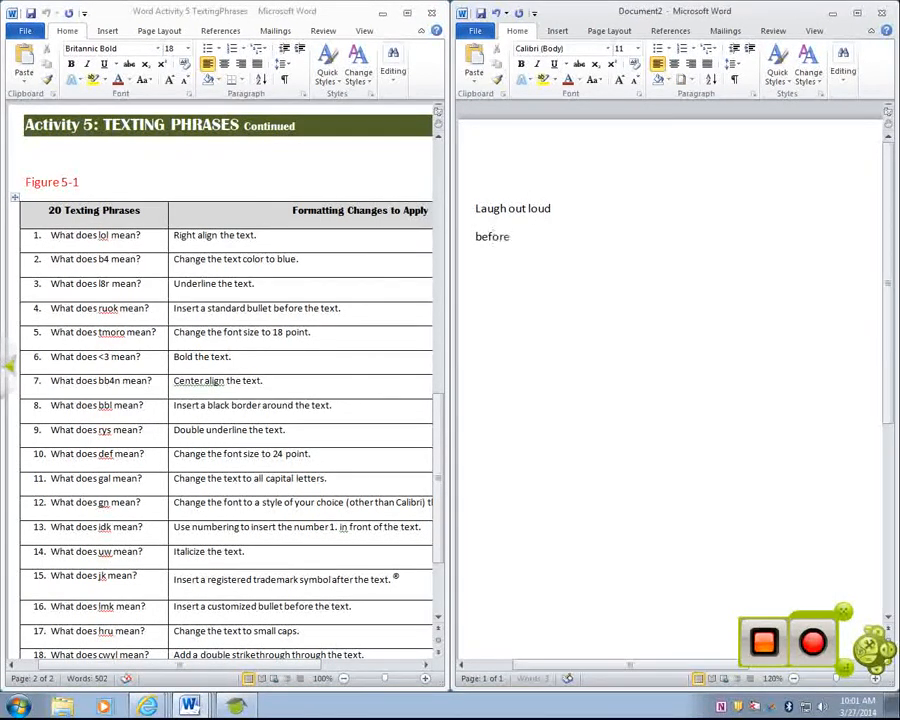
{"action": "type", "text": "late"}
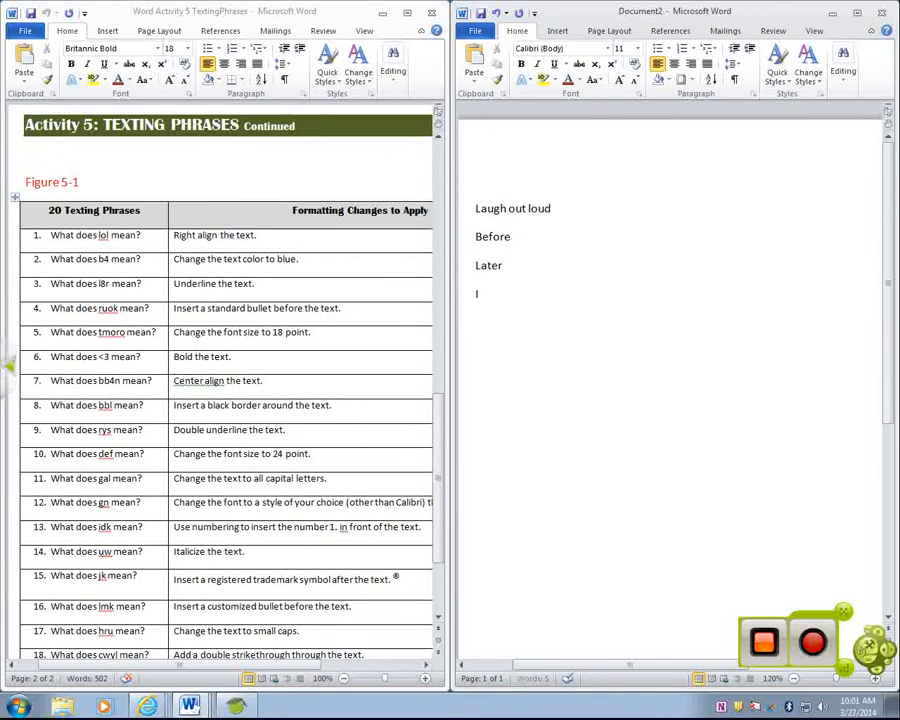
{"action": "type", "text": "  know"}
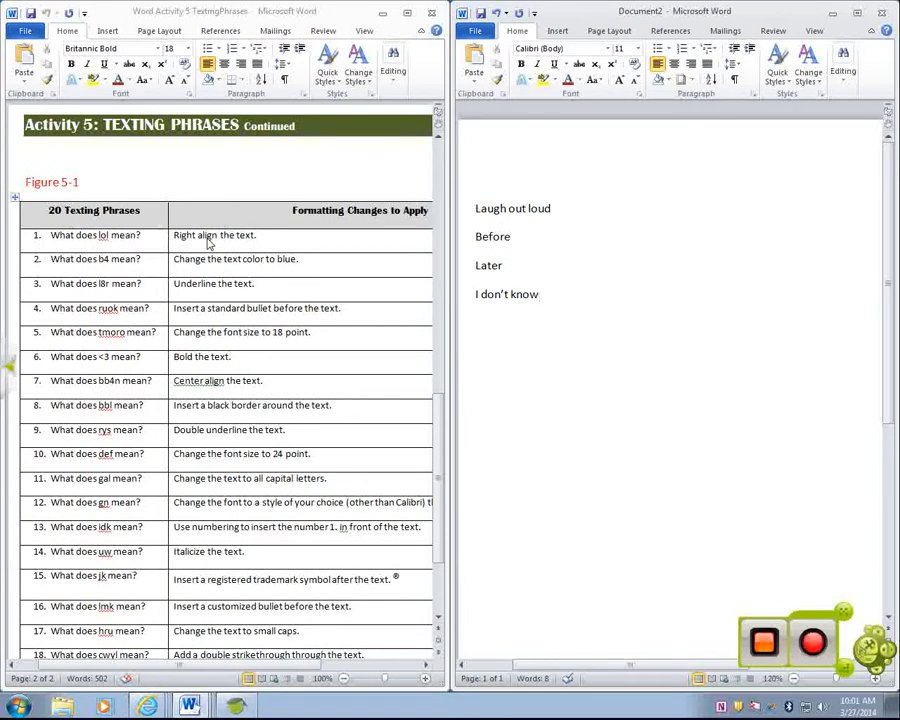
- Right-align the "Laugh out loud" line
{"action": "left_click", "coordinate": [530, 208]}
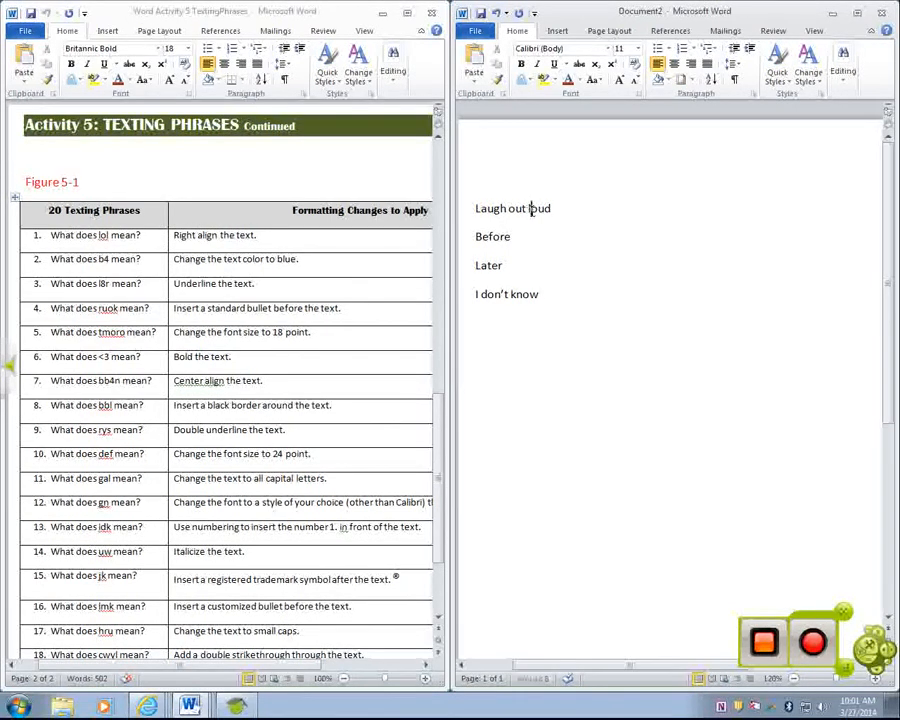
{"action": "key", "text": "ctrl+r"}
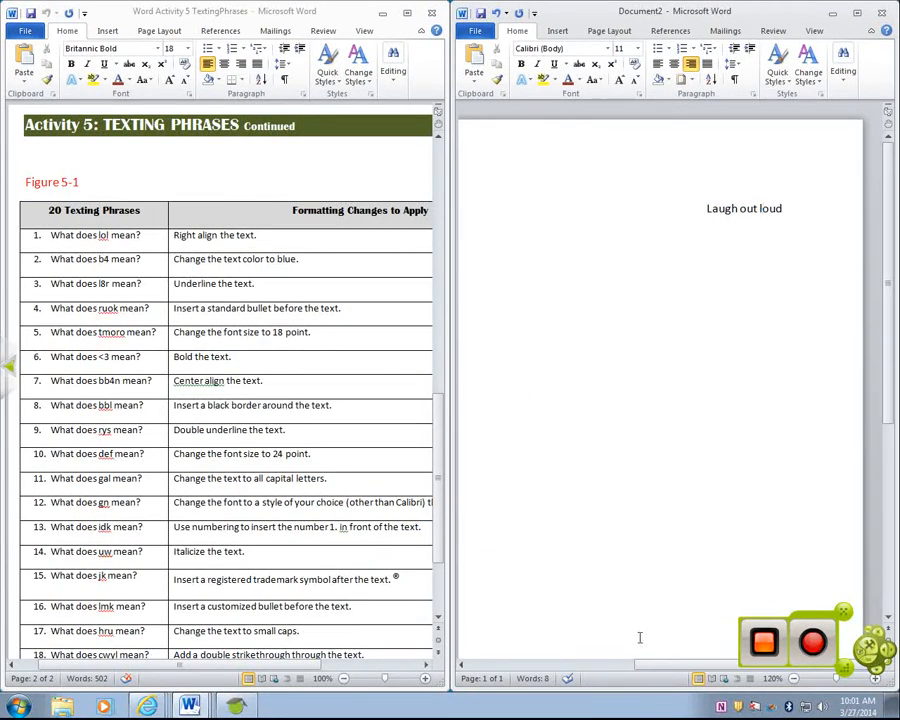
- Change the text color of the word "Before" to the dark blue theme color
{"action": "left_click_drag", "start_coordinate": [646, 666], "coordinate": [480, 663]}
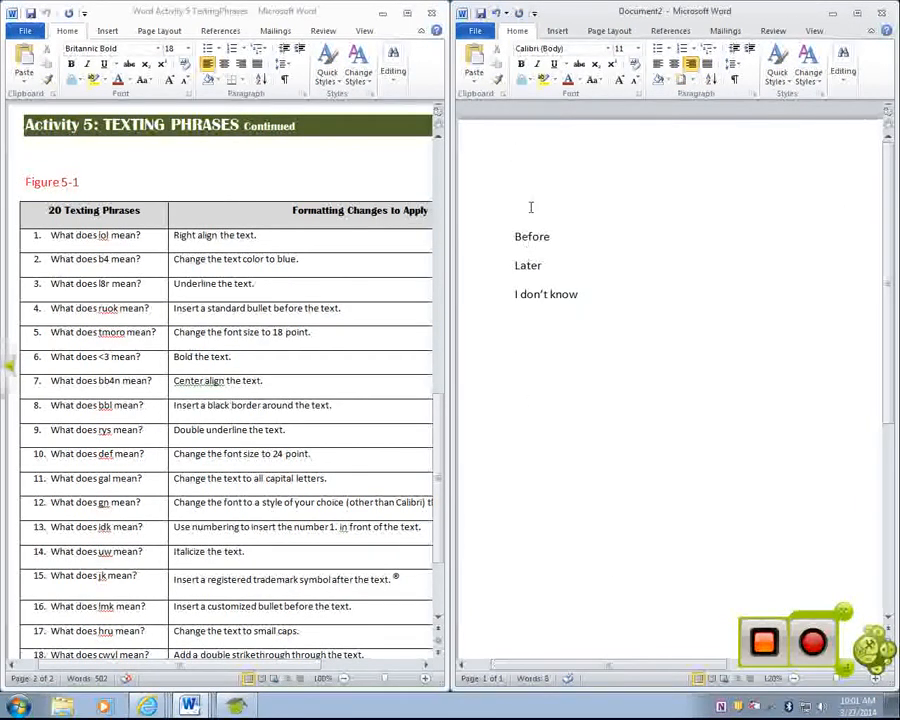
{"action": "left_click", "coordinate": [533, 237]}
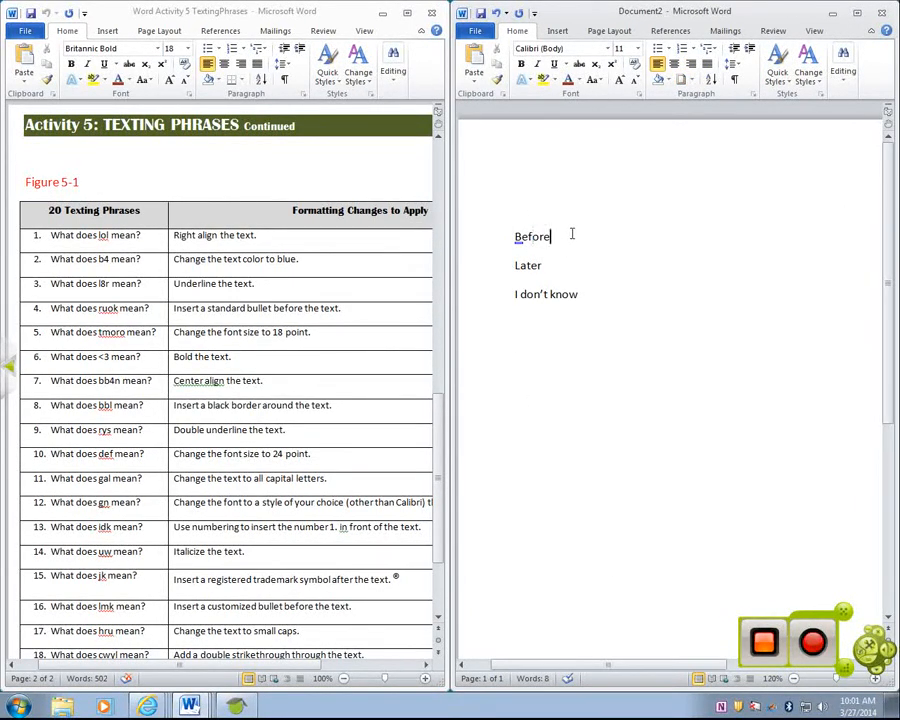
{"action": "left_click_drag", "start_coordinate": [570, 236], "coordinate": [506, 236]}
{"action": "left_click", "coordinate": [577, 81]}
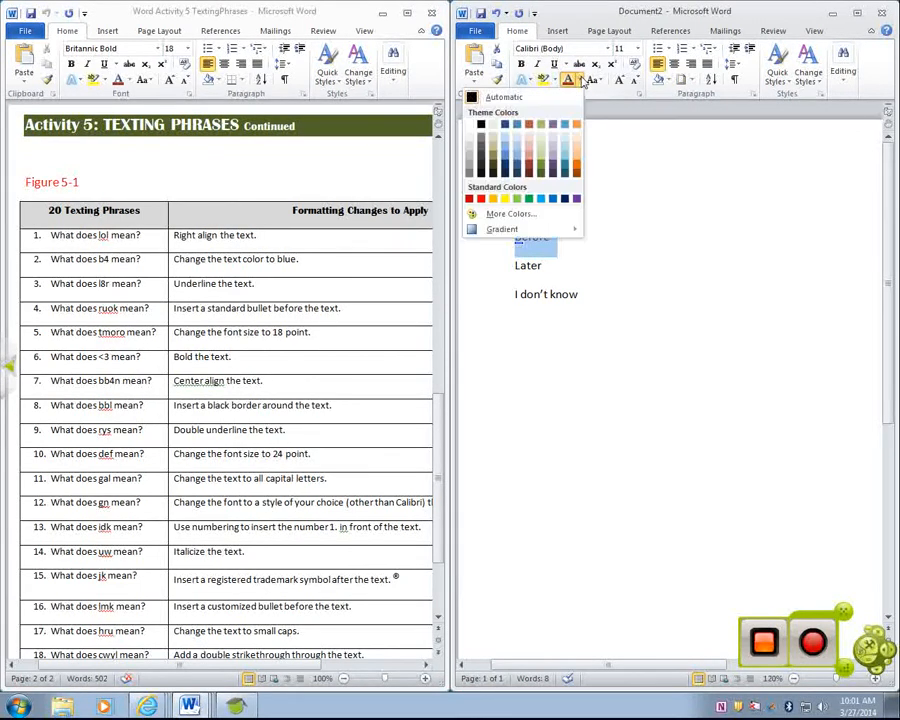
{"action": "left_click", "coordinate": [504, 128]}
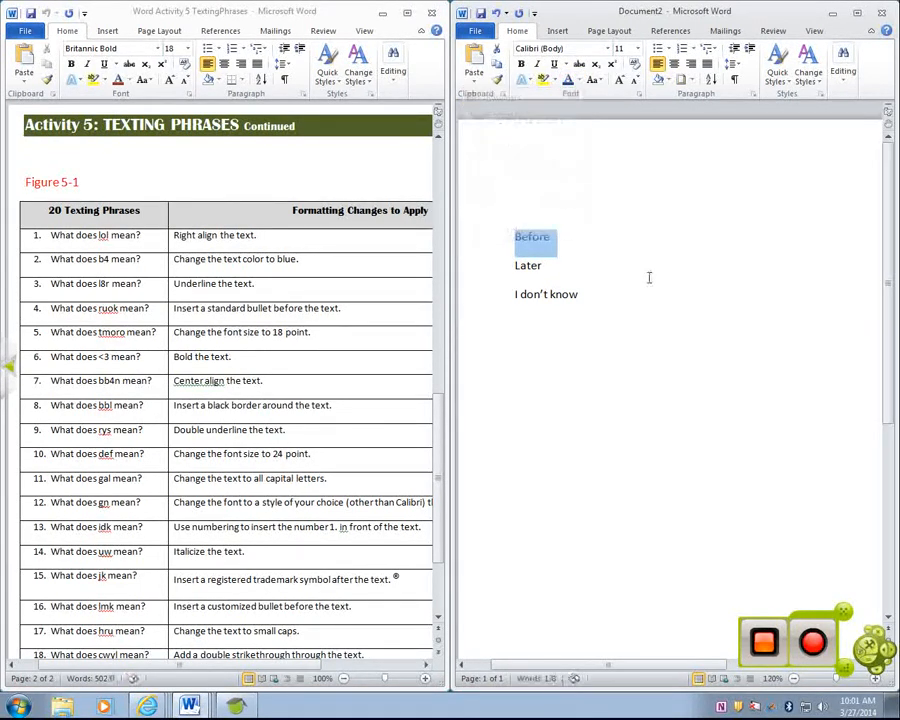
{"action": "left_click", "coordinate": [640, 280]}
- Underline the word "Later", first with a single line and finally with a double underline
{"action": "left_click", "coordinate": [597, 260]}
{"action": "left_click_drag", "start_coordinate": [597, 260], "coordinate": [502, 266]}
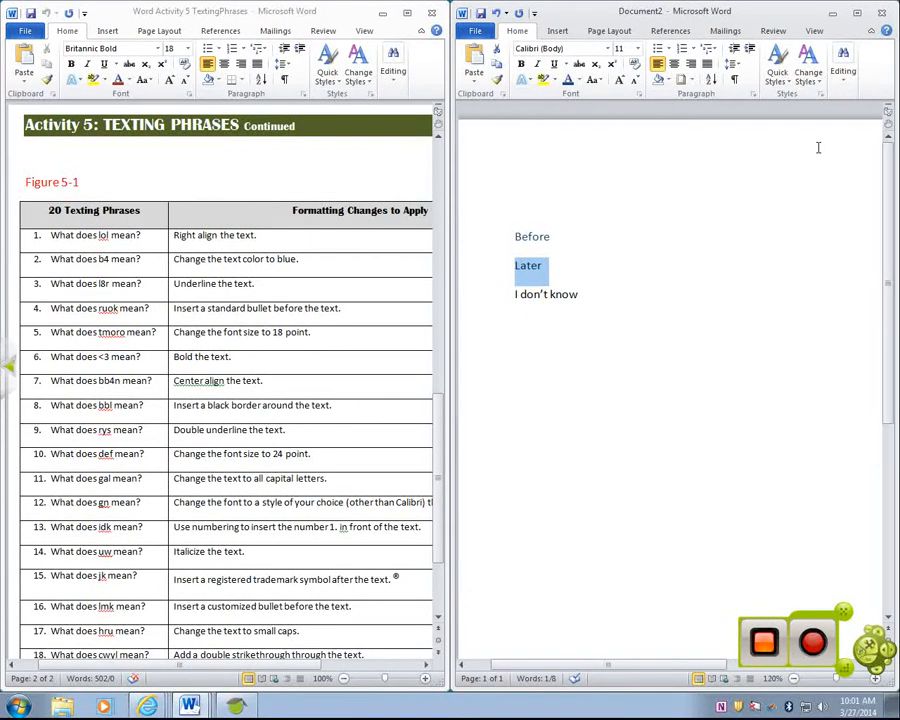
{"action": "left_click", "coordinate": [554, 64]}
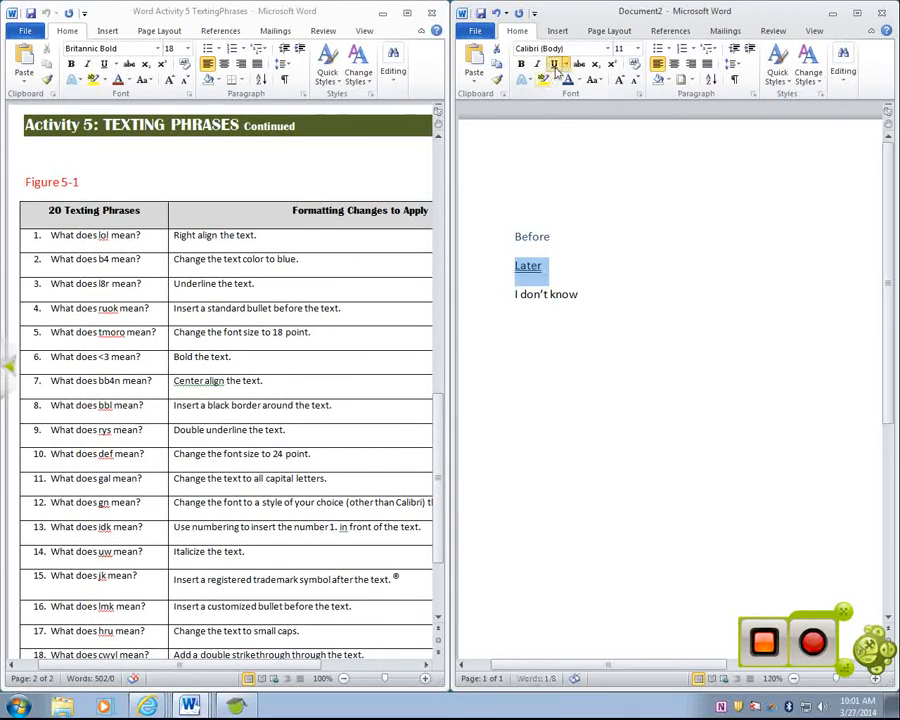
{"action": "left_click", "coordinate": [565, 64]}
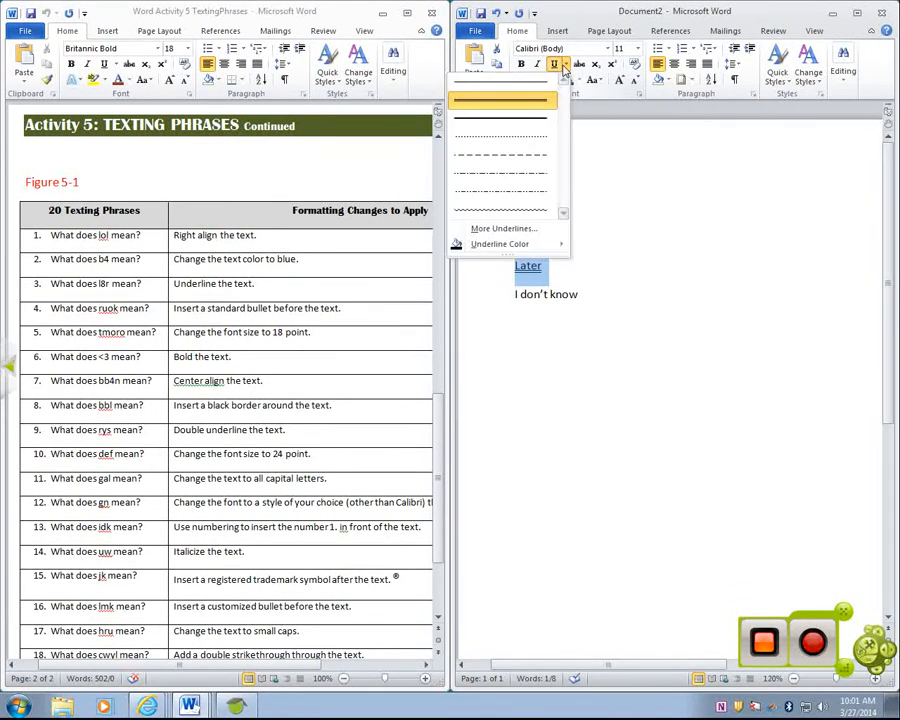
{"action": "left_click", "coordinate": [541, 88]}
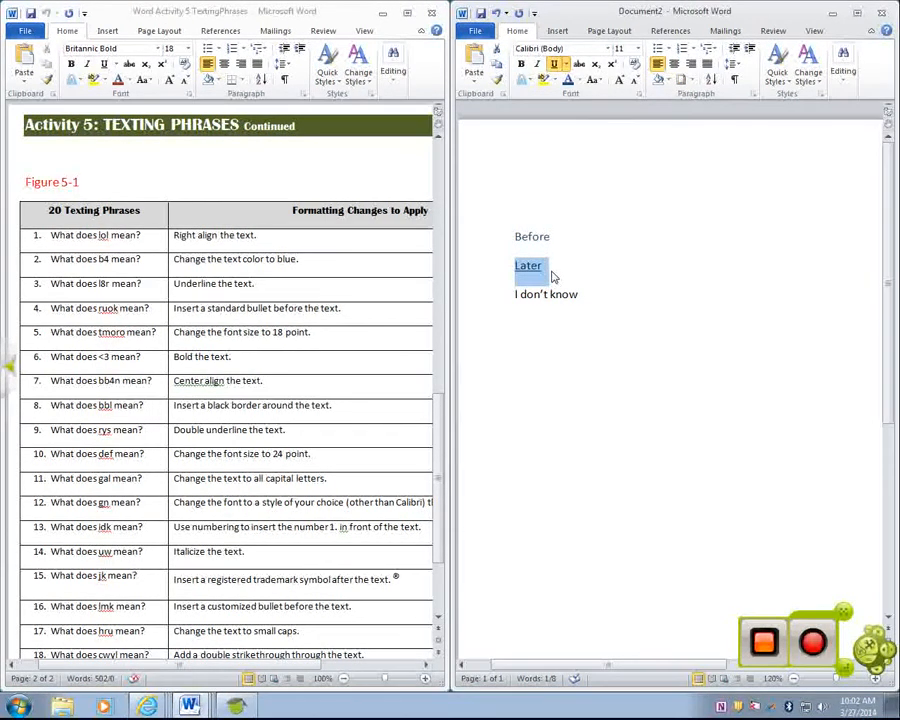
{"action": "left_click", "coordinate": [565, 66]}
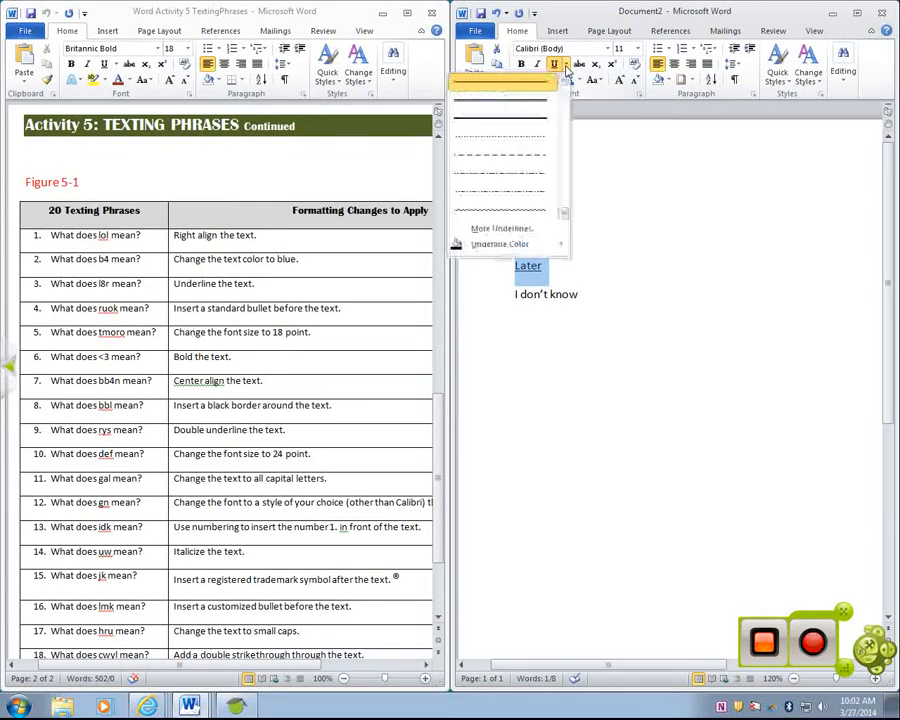
{"action": "left_click", "coordinate": [565, 66]}
{"action": "left_click", "coordinate": [565, 67]}
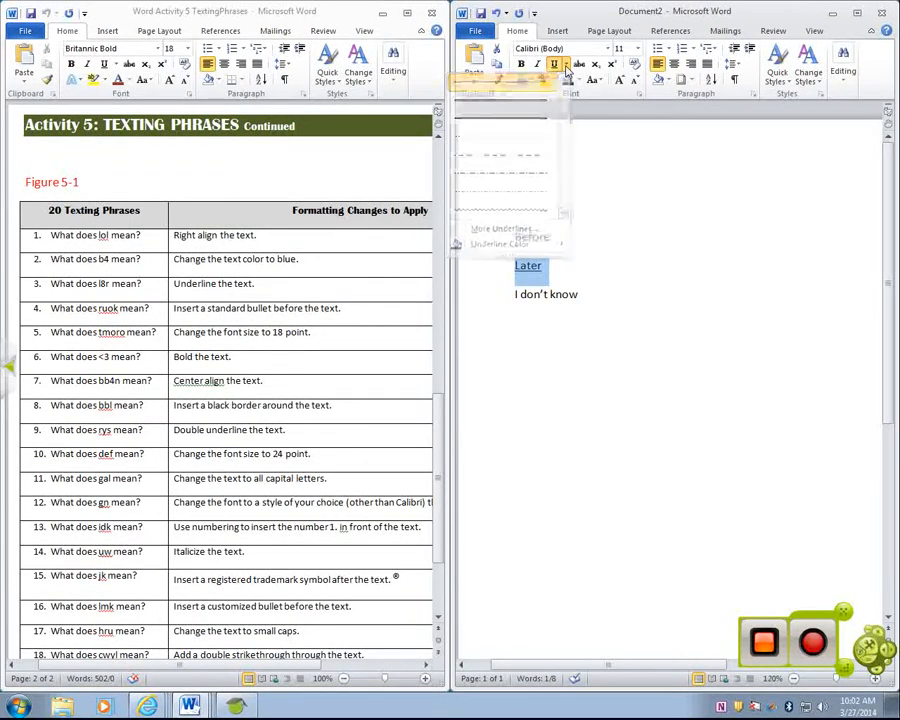
{"action": "left_click", "coordinate": [565, 66]}
{"action": "left_click", "coordinate": [565, 66]}
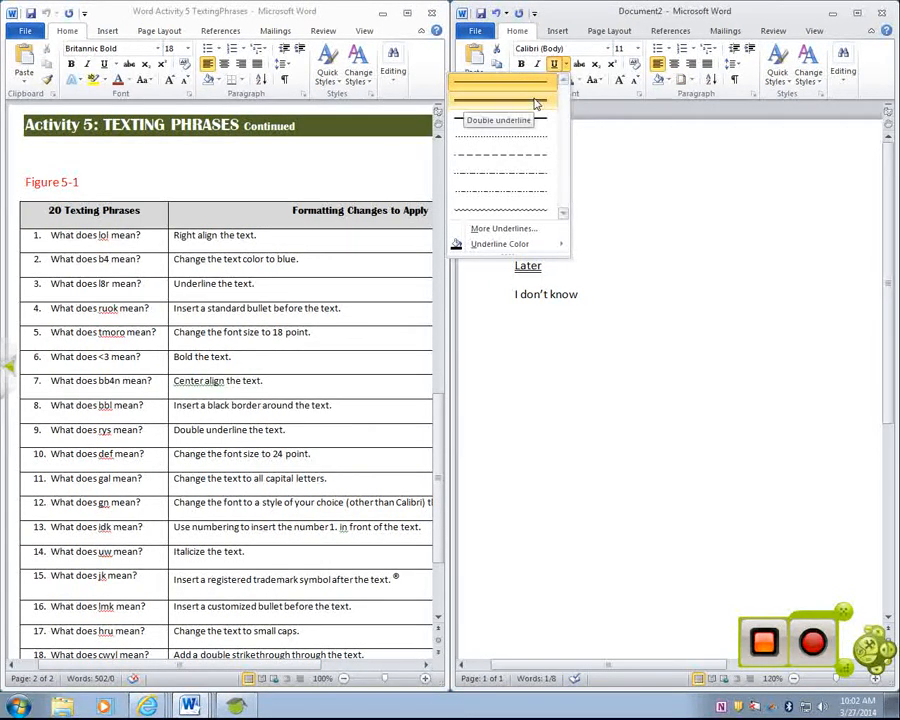
{"action": "left_click", "coordinate": [536, 100]}
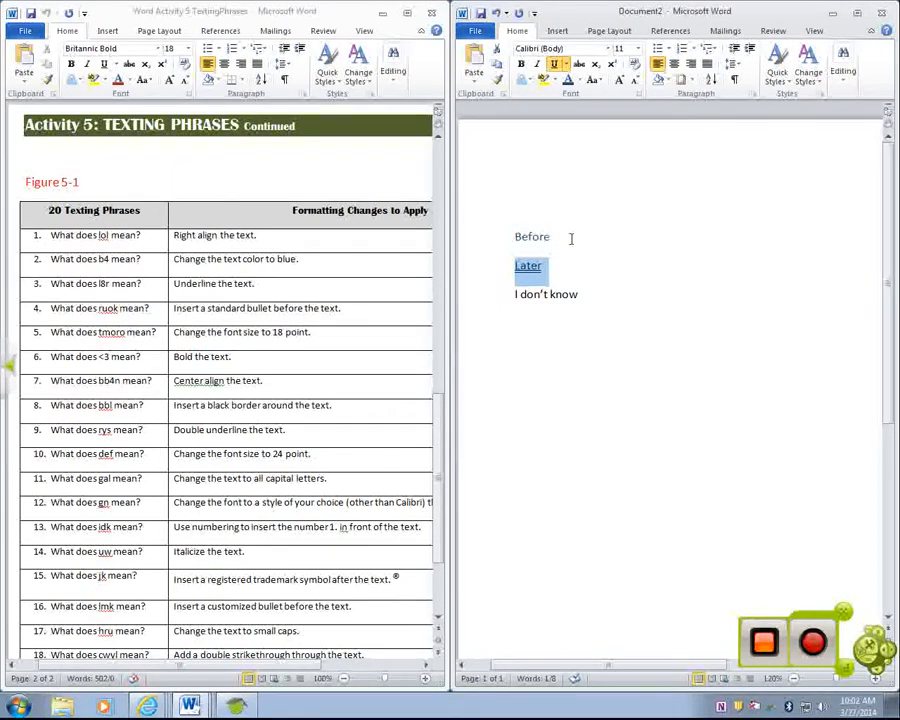
- Highlight the word "Before" in yellow and remove the highlight again with No Color
{"action": "left_click_drag", "start_coordinate": [570, 237], "coordinate": [504, 237]}
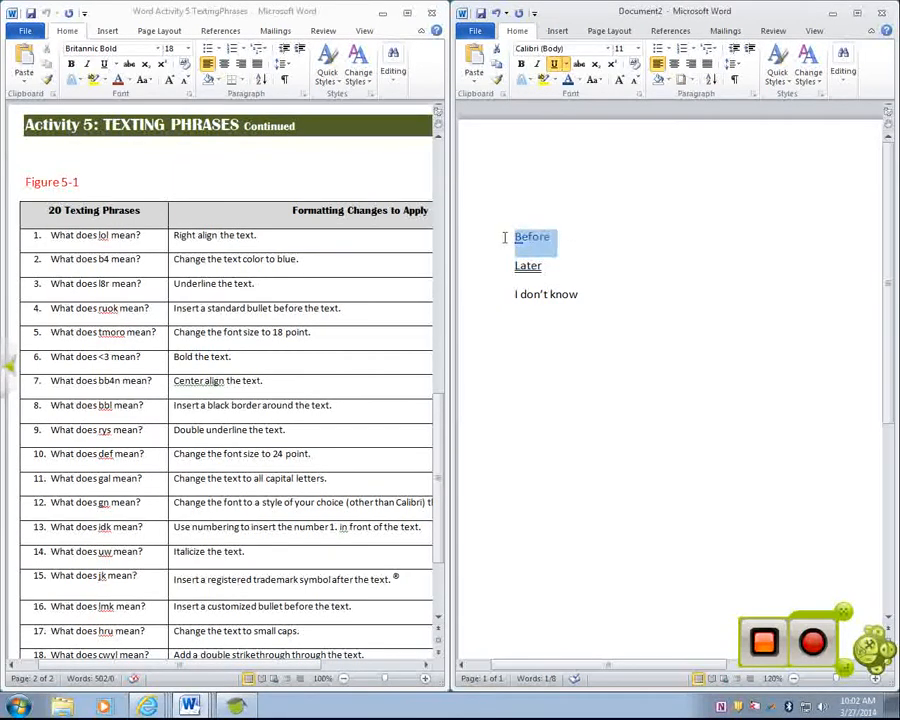
{"action": "left_click", "coordinate": [542, 86]}
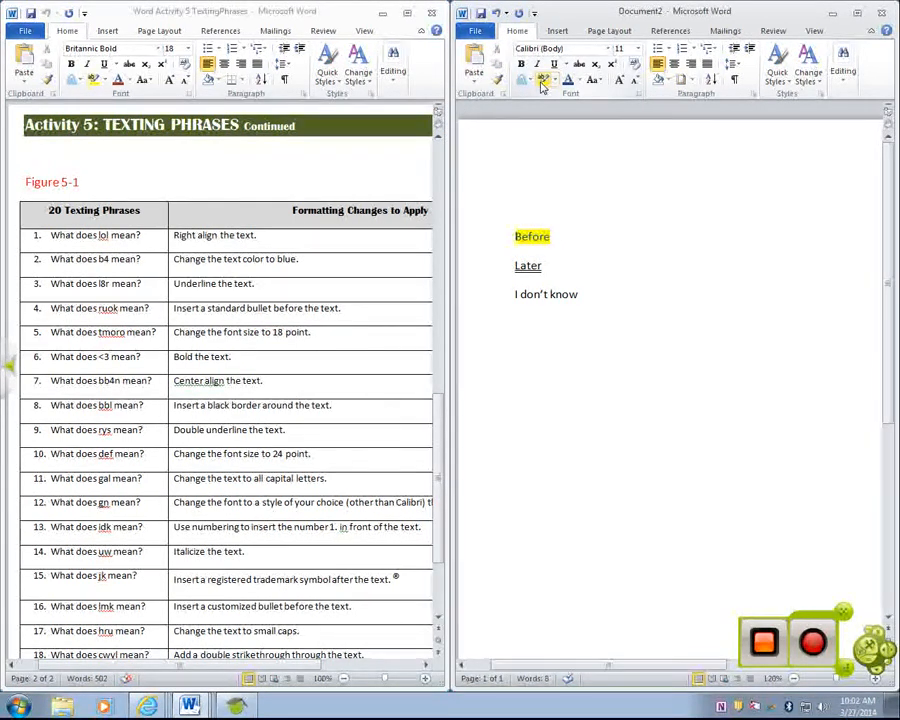
{"action": "left_click", "coordinate": [553, 84]}
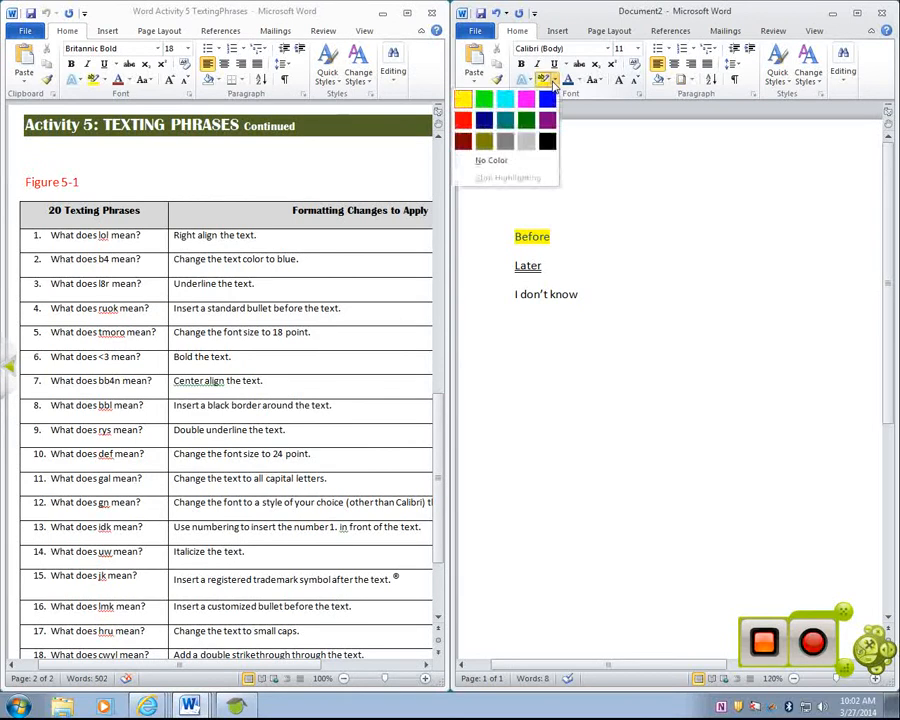
{"action": "left_click", "coordinate": [478, 163]}
{"action": "left_click_drag", "start_coordinate": [541, 238], "coordinate": [508, 235]}
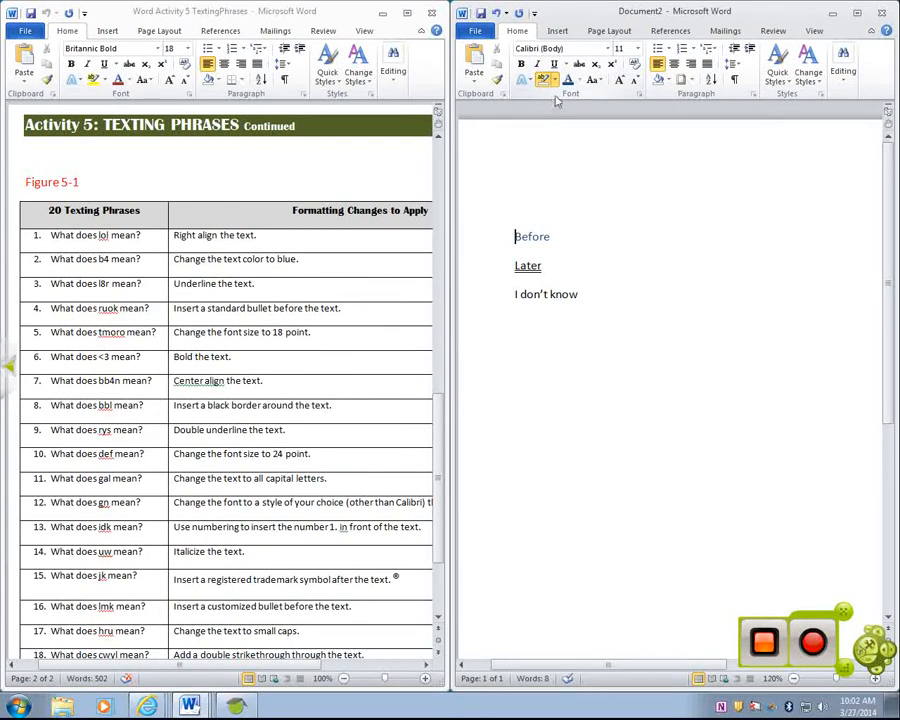
{"action": "left_click", "coordinate": [506, 232]}
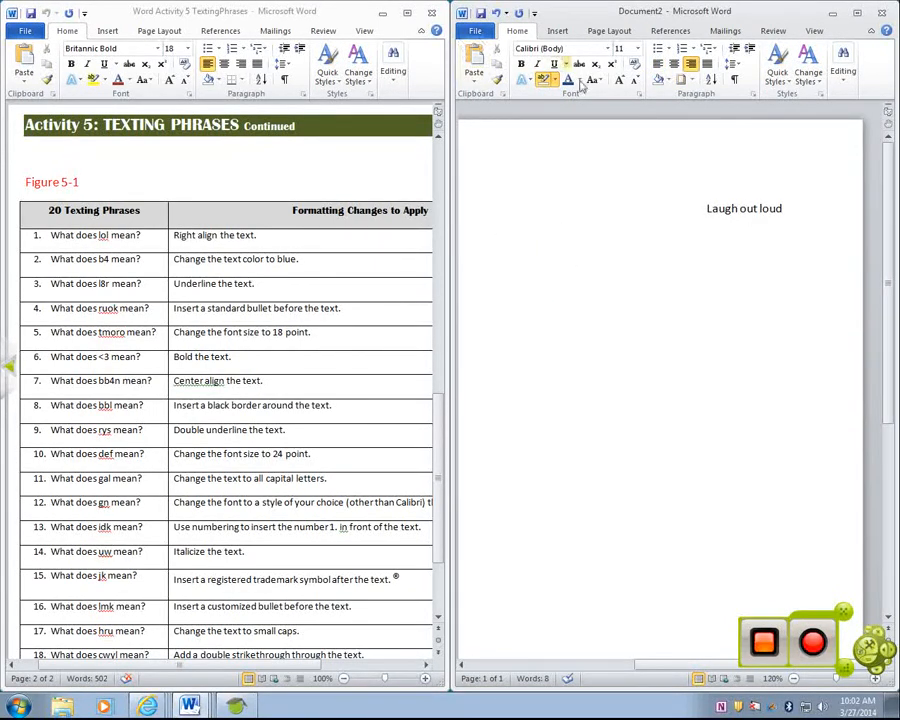
- Undo the last highlighting change
{"action": "left_click_drag", "start_coordinate": [673, 666], "coordinate": [502, 655]}
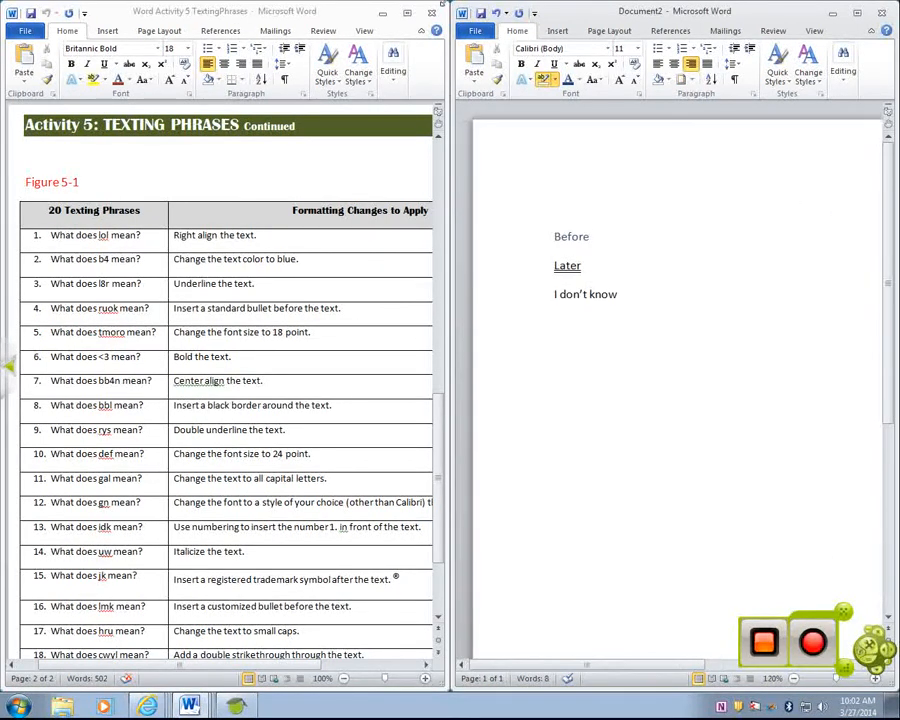
{"action": "left_click", "coordinate": [497, 17]}
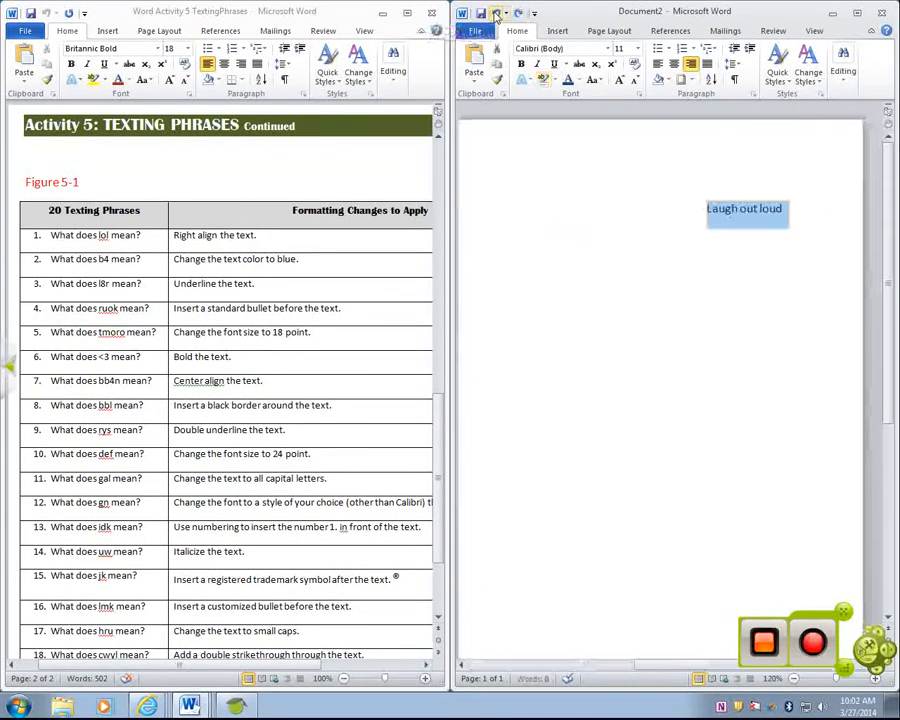
{"action": "left_click", "coordinate": [659, 340]}
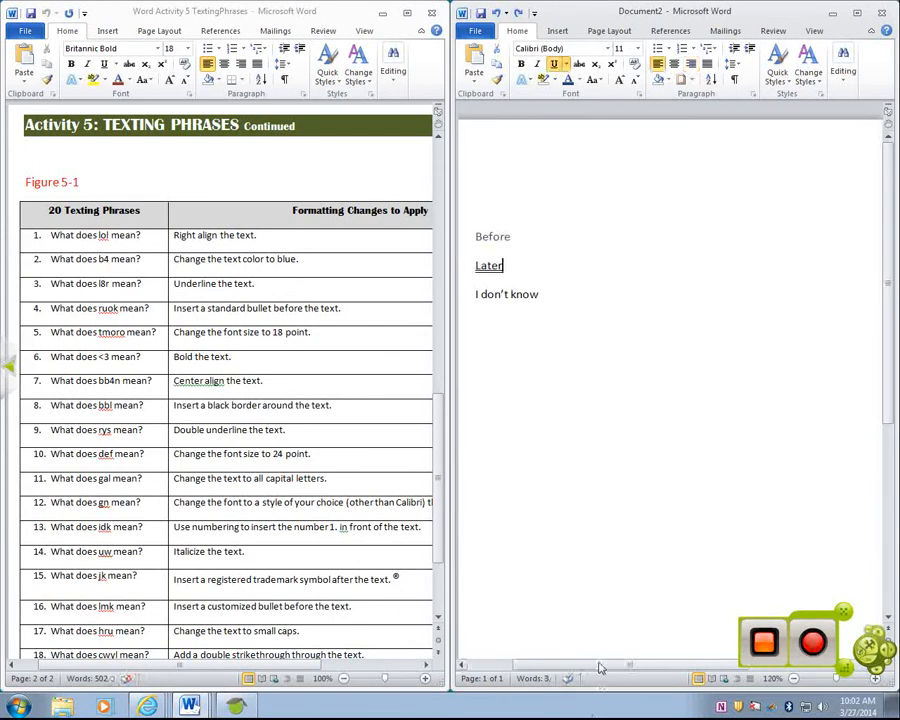
- Apply outside borders to the "I don't know" line and undo them
{"action": "left_click_drag", "start_coordinate": [597, 661], "coordinate": [480, 662]}
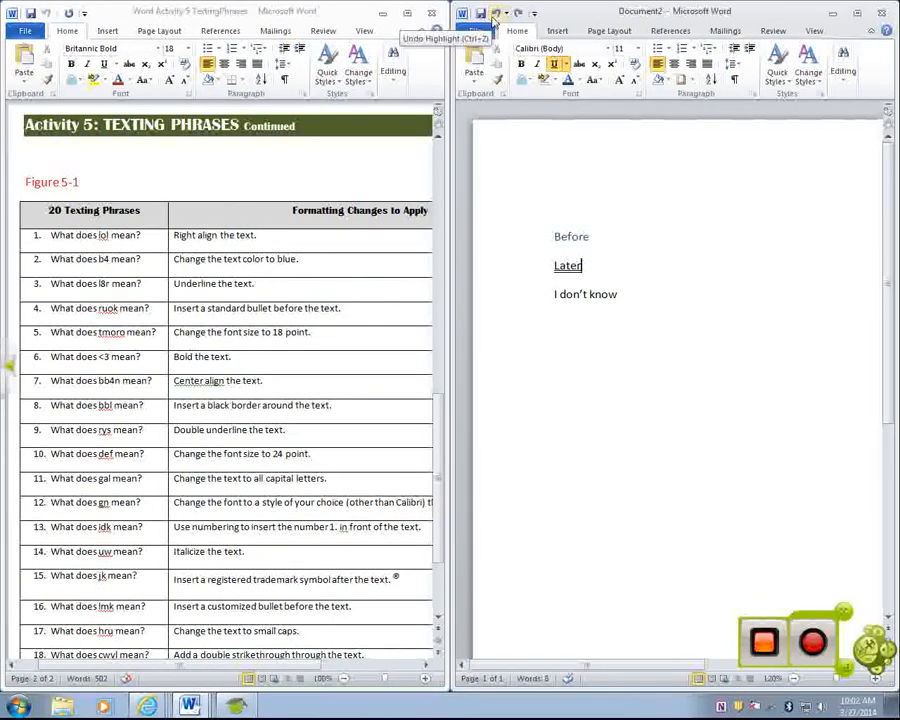
{"action": "left_click_drag", "start_coordinate": [642, 293], "coordinate": [536, 300]}
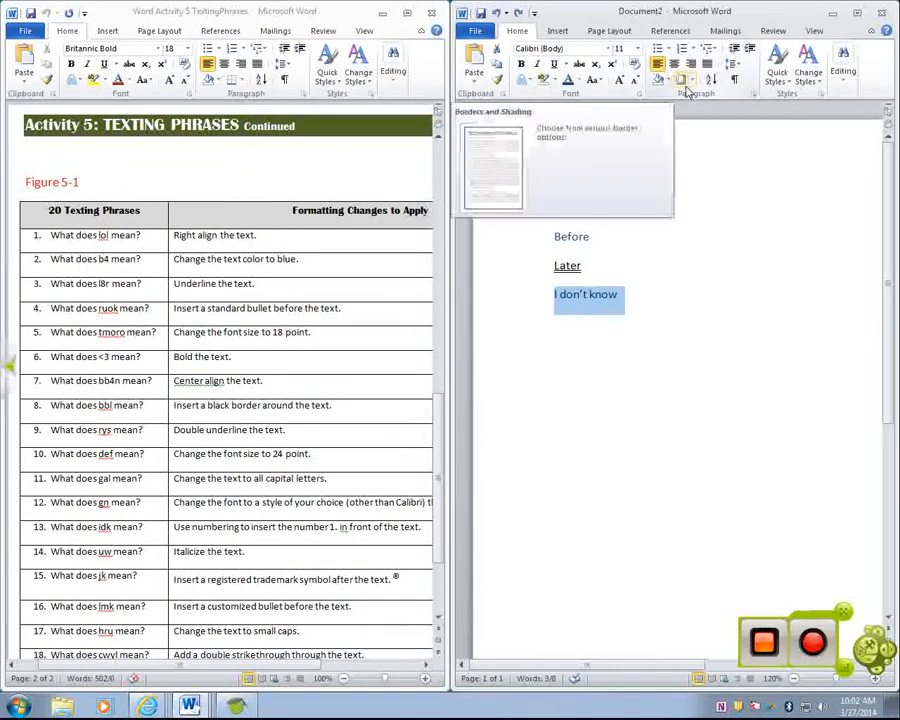
{"action": "left_click", "coordinate": [689, 81]}
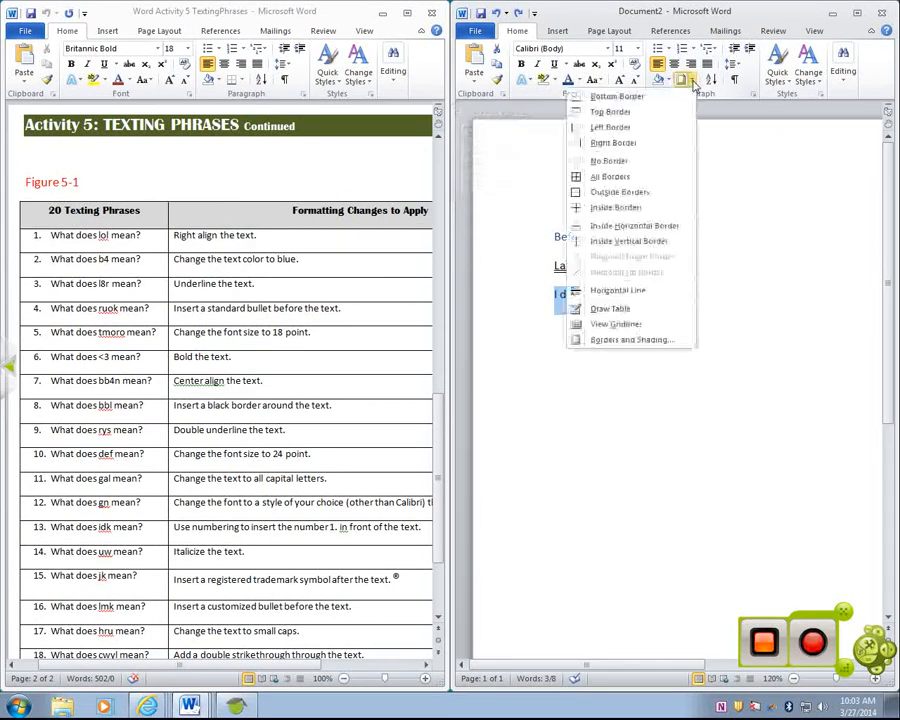
{"action": "left_click", "coordinate": [691, 82]}
{"action": "left_click", "coordinate": [691, 82]}
{"action": "left_click", "coordinate": [692, 82]}
{"action": "left_click", "coordinate": [692, 82]}
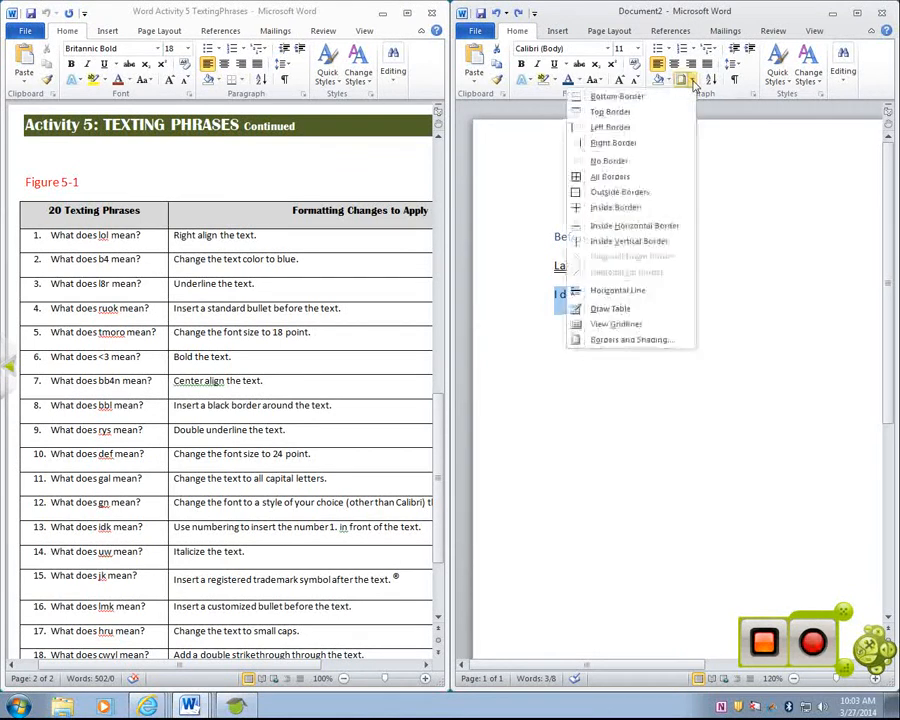
{"action": "left_click", "coordinate": [692, 82]}
{"action": "left_click", "coordinate": [692, 82]}
{"action": "left_click", "coordinate": [692, 82]}
{"action": "left_click", "coordinate": [692, 82]}
{"action": "left_click", "coordinate": [692, 82]}
{"action": "left_click", "coordinate": [692, 82]}
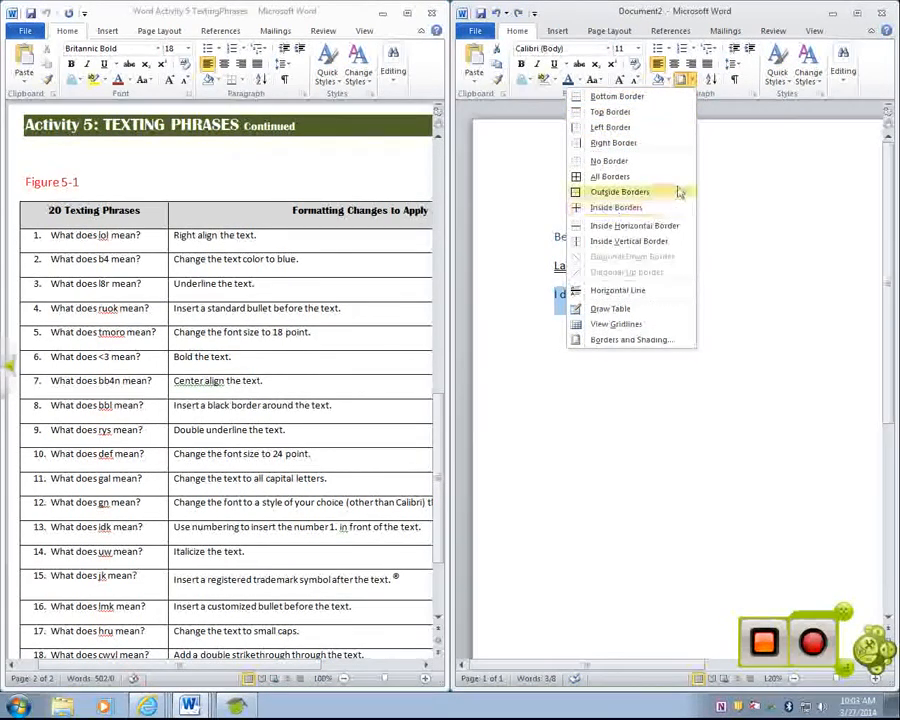
{"action": "left_click", "coordinate": [611, 195]}
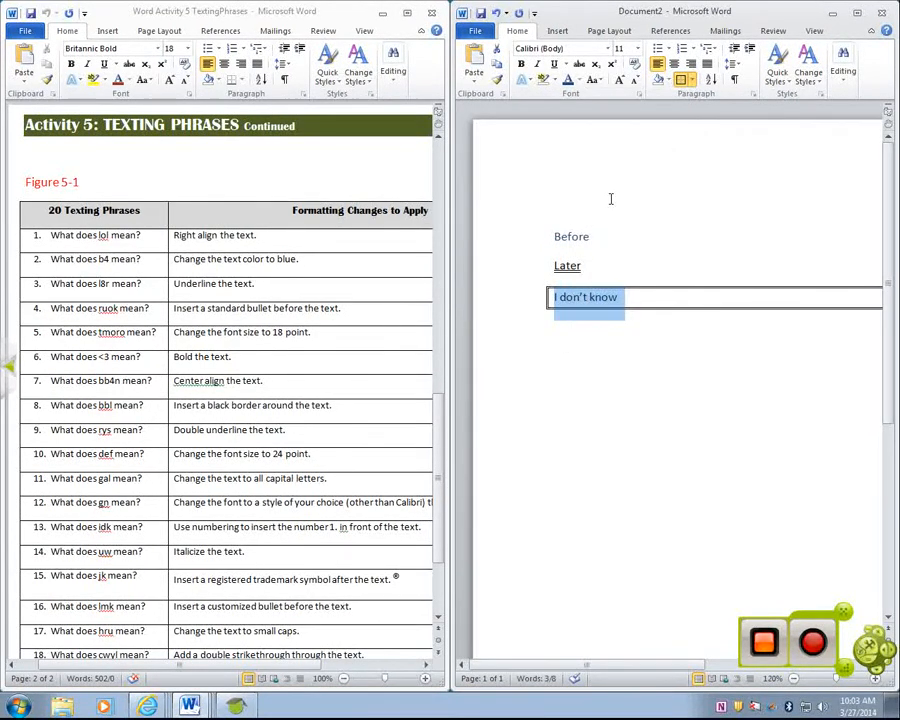
{"action": "left_click", "coordinate": [496, 12]}
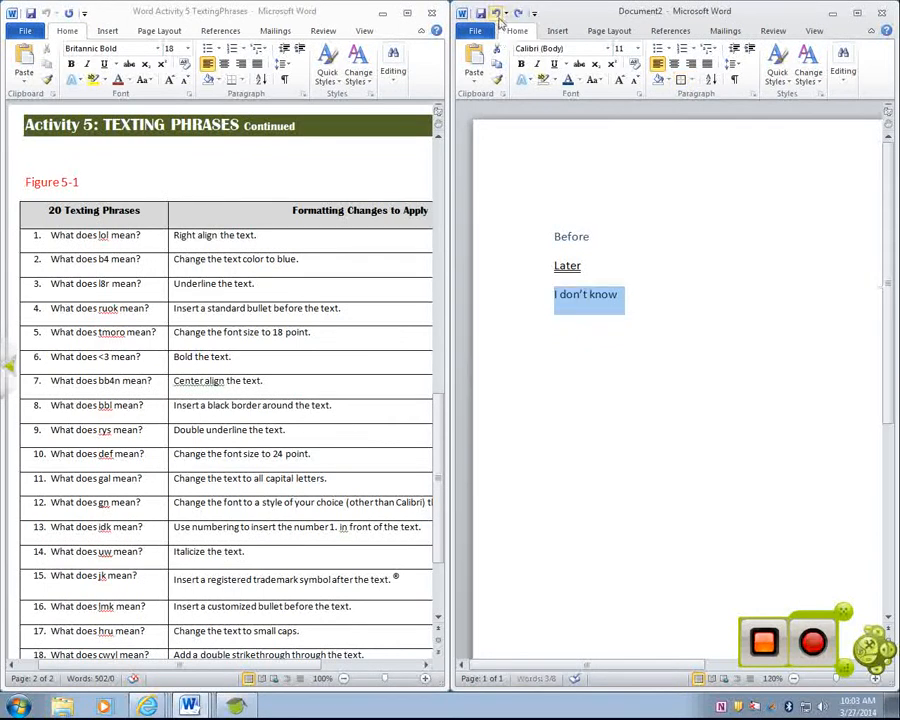
- Add the word "Tomorrow" on a new line below "I don't know"
{"action": "left_click", "coordinate": [648, 295]}
{"action": "key", "text": "Return"}
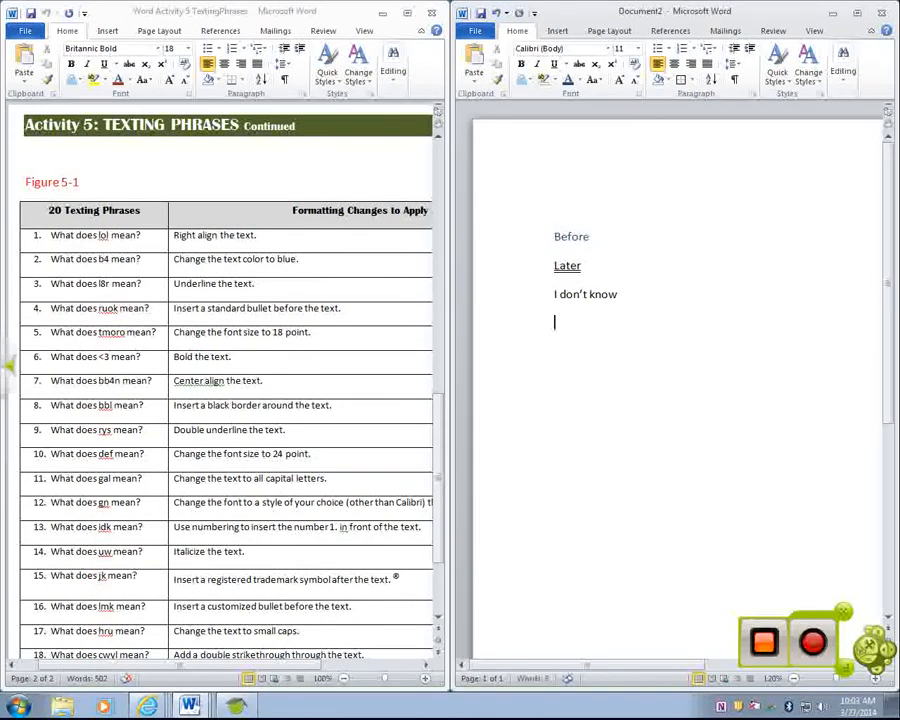
{"action": "type", "text": "tomorrow"}
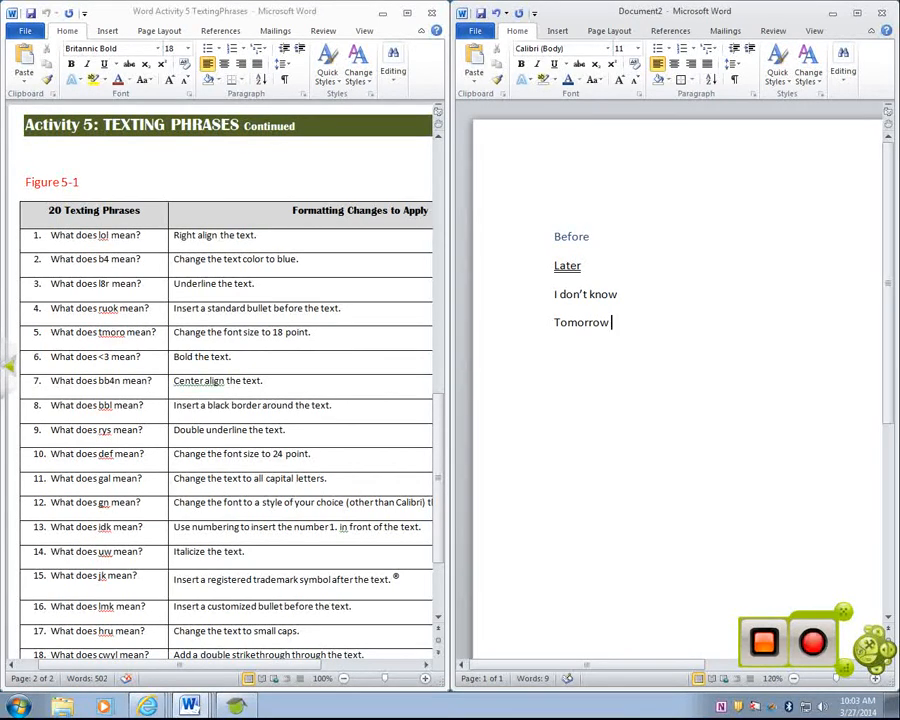
- Put a box border around the "I don't know" paragraph using the thick-and-thin double line style at 2 ¼ pt width
{"action": "left_click_drag", "start_coordinate": [620, 295], "coordinate": [530, 295]}
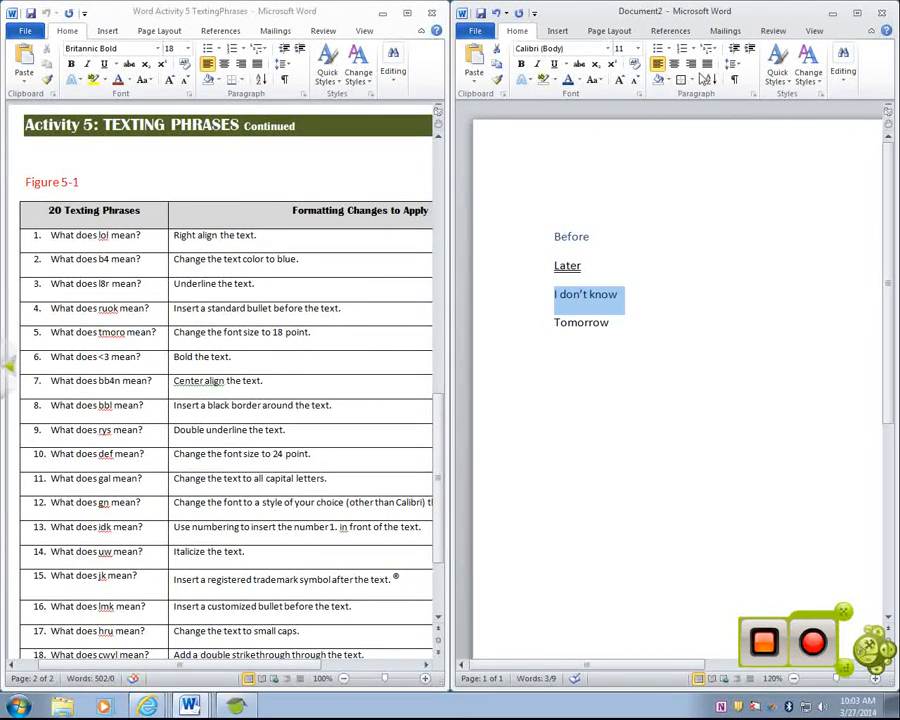
{"action": "left_click", "coordinate": [682, 80]}
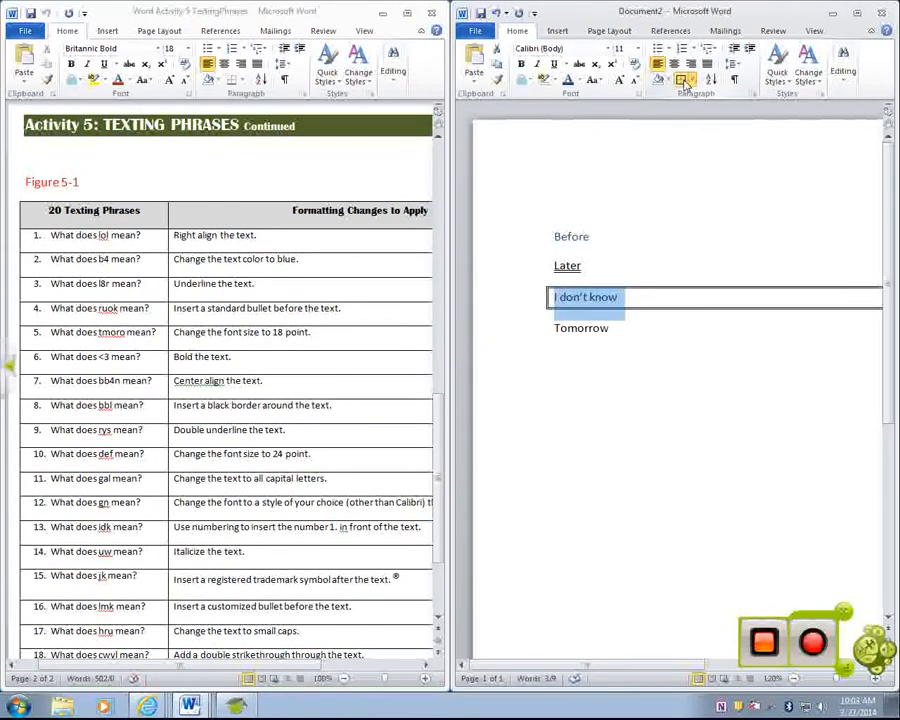
{"action": "left_click", "coordinate": [690, 80]}
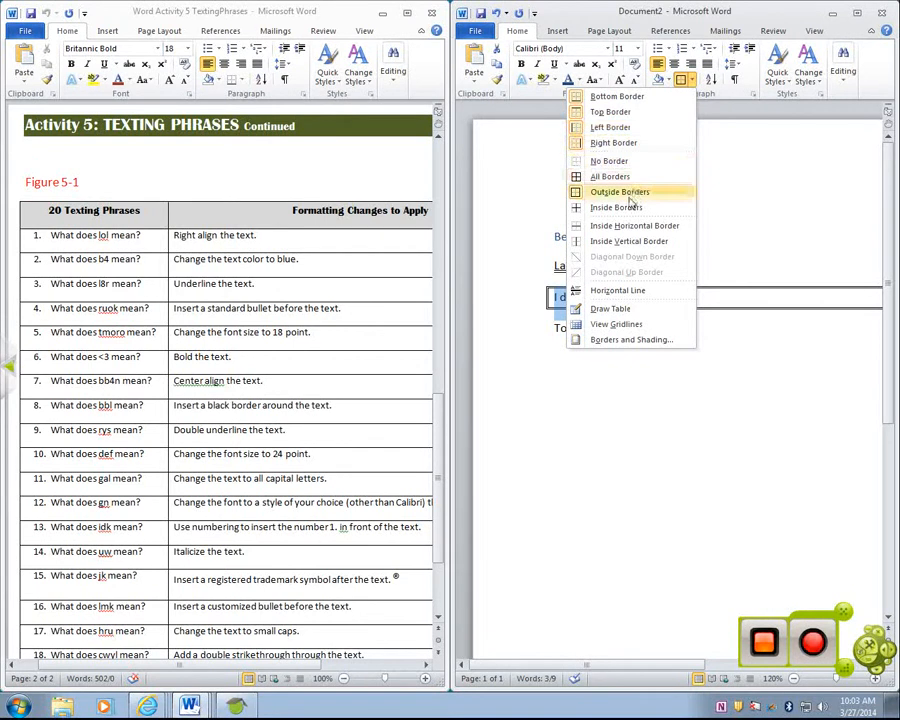
{"action": "left_click", "coordinate": [634, 342]}
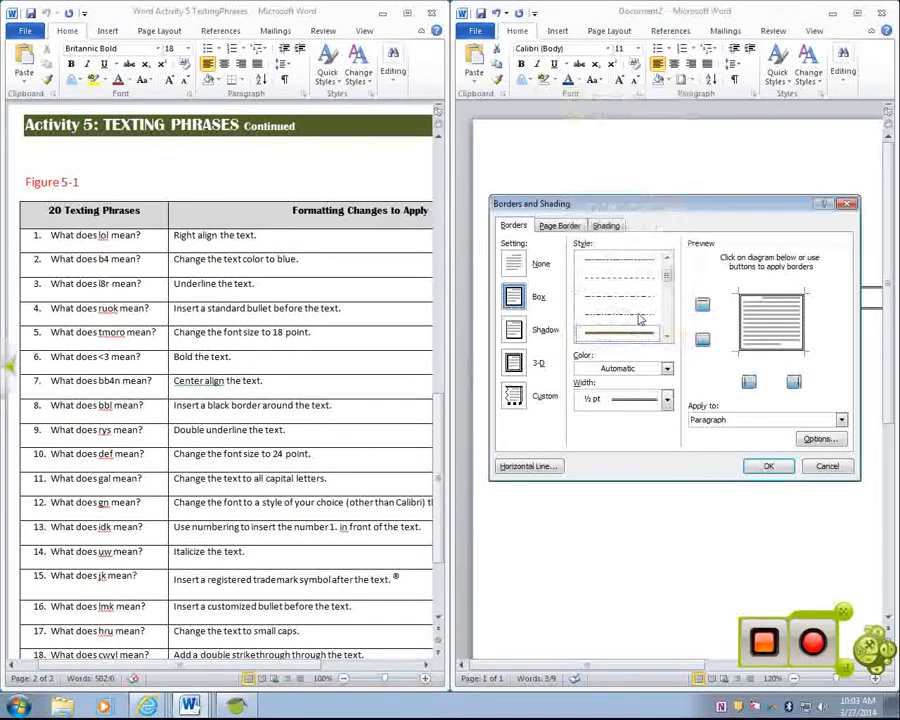
{"action": "left_click_drag", "start_coordinate": [666, 276], "coordinate": [665, 291]}
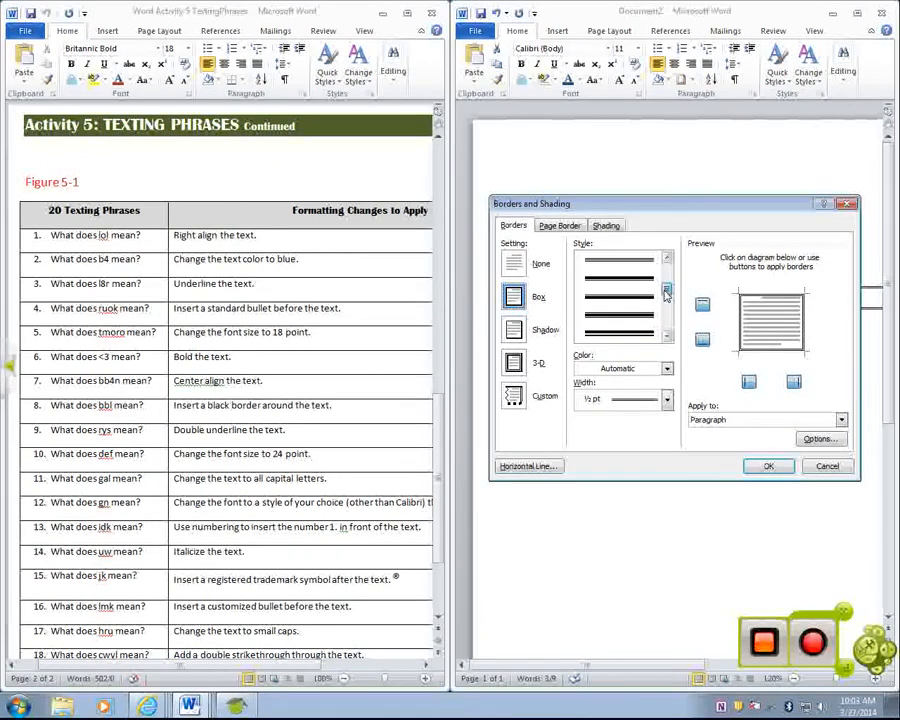
{"action": "left_click", "coordinate": [649, 281]}
{"action": "left_click", "coordinate": [646, 401]}
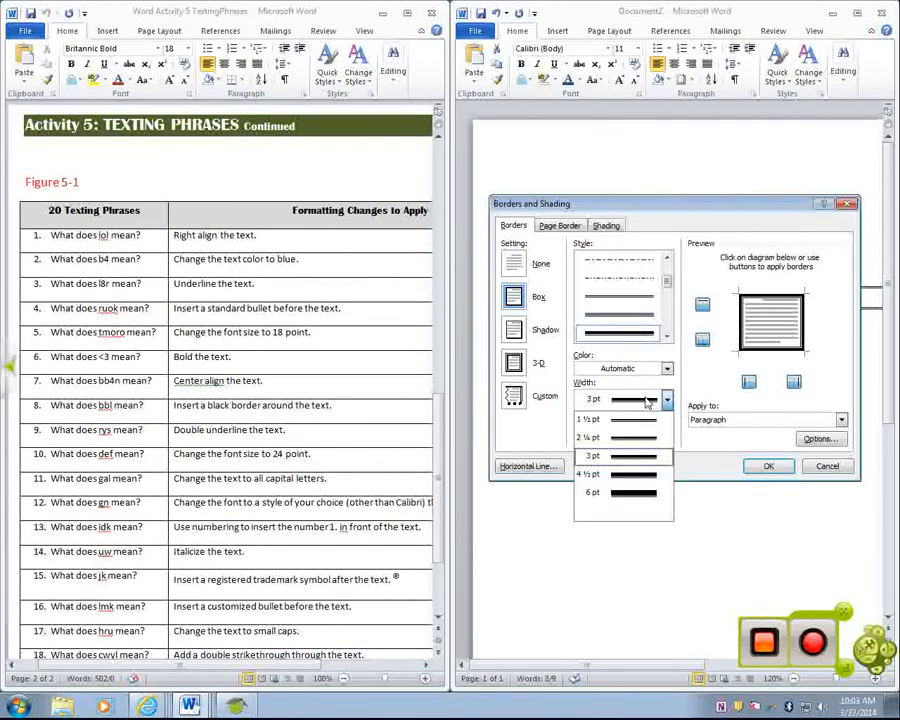
{"action": "left_click", "coordinate": [600, 490]}
{"action": "left_click", "coordinate": [768, 467]}
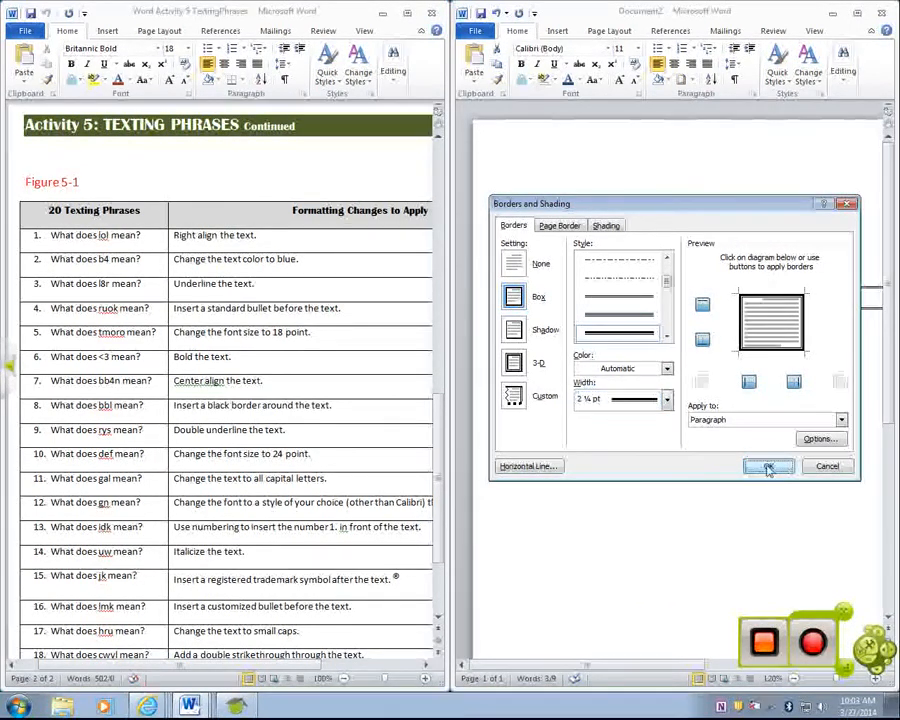
{"action": "left_click", "coordinate": [758, 463]}
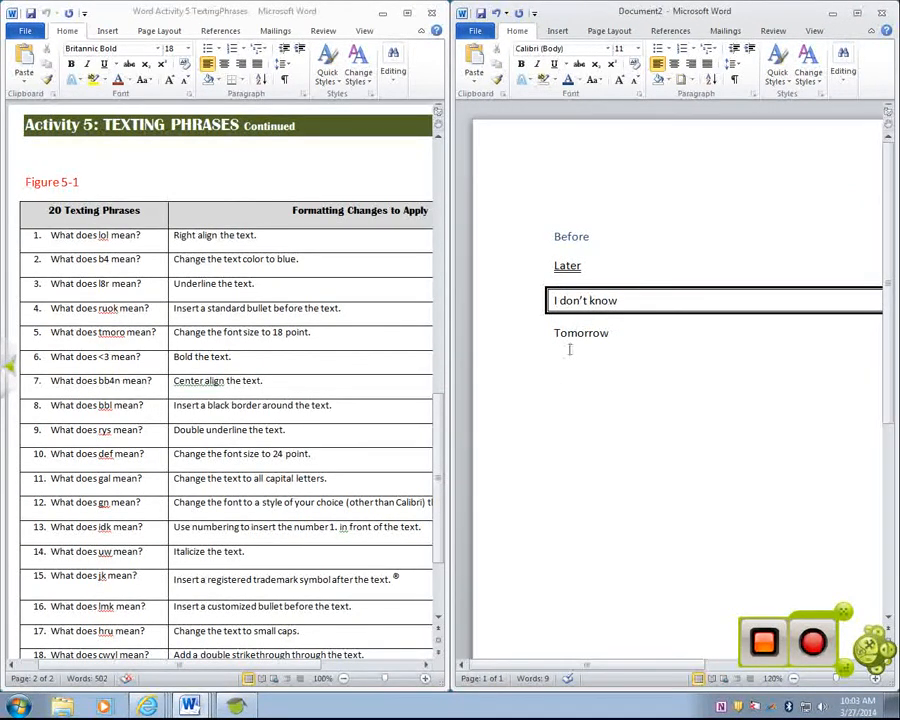
- Apply strikethrough to the word "Tomorrow" and remove it again
{"action": "left_click_drag", "start_coordinate": [620, 338], "coordinate": [540, 335]}
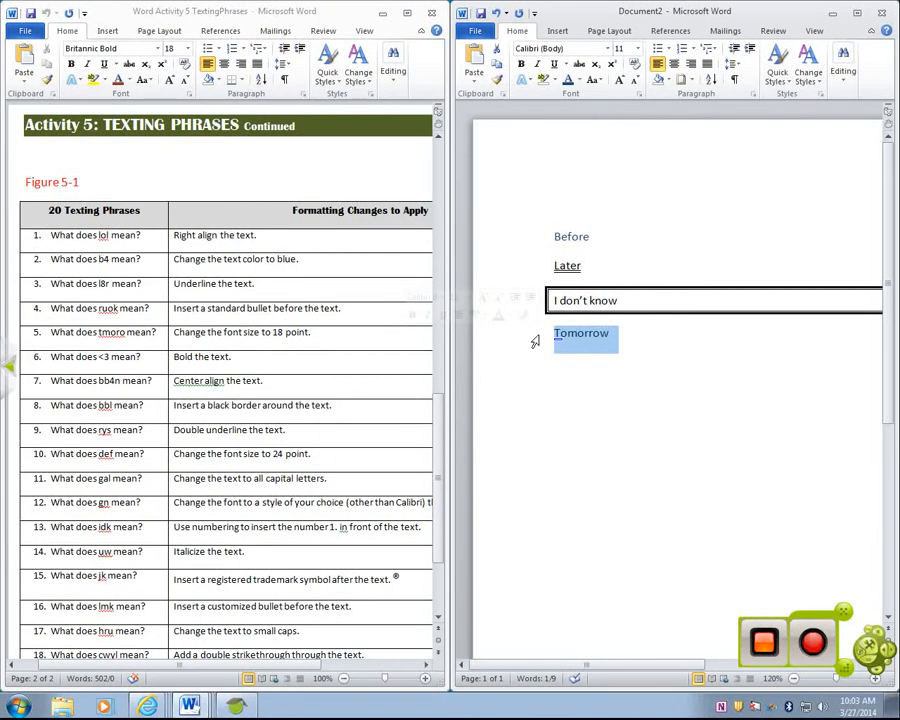
{"action": "left_click", "coordinate": [582, 73]}
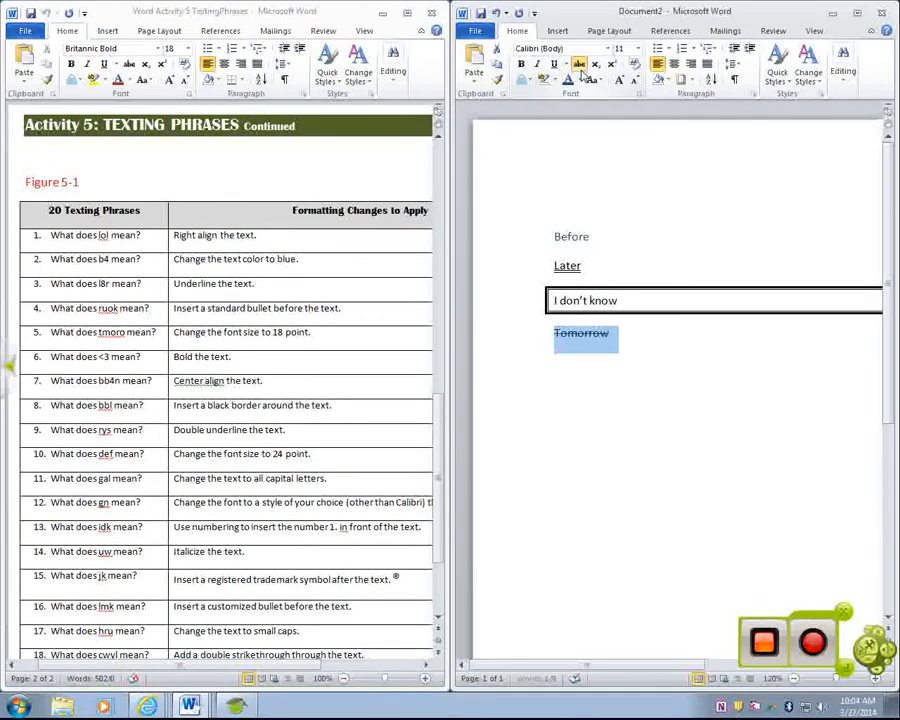
{"action": "left_click", "coordinate": [580, 66]}
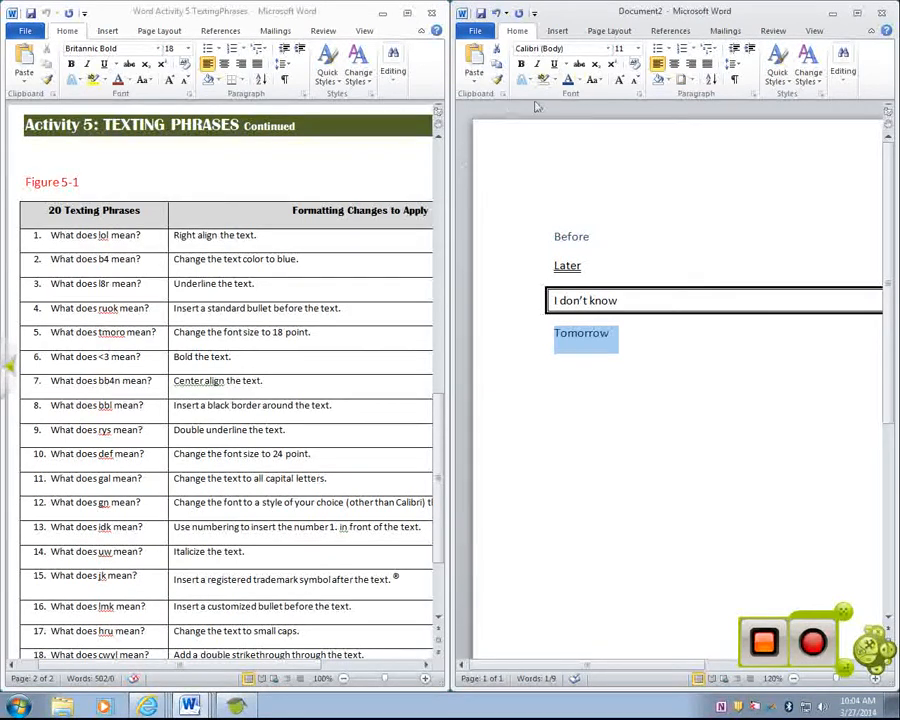
- Try the UPPERCASE, lowercase and Capitalize Each Word case options on the word "Tomorrow"
{"action": "left_click", "coordinate": [596, 82]}
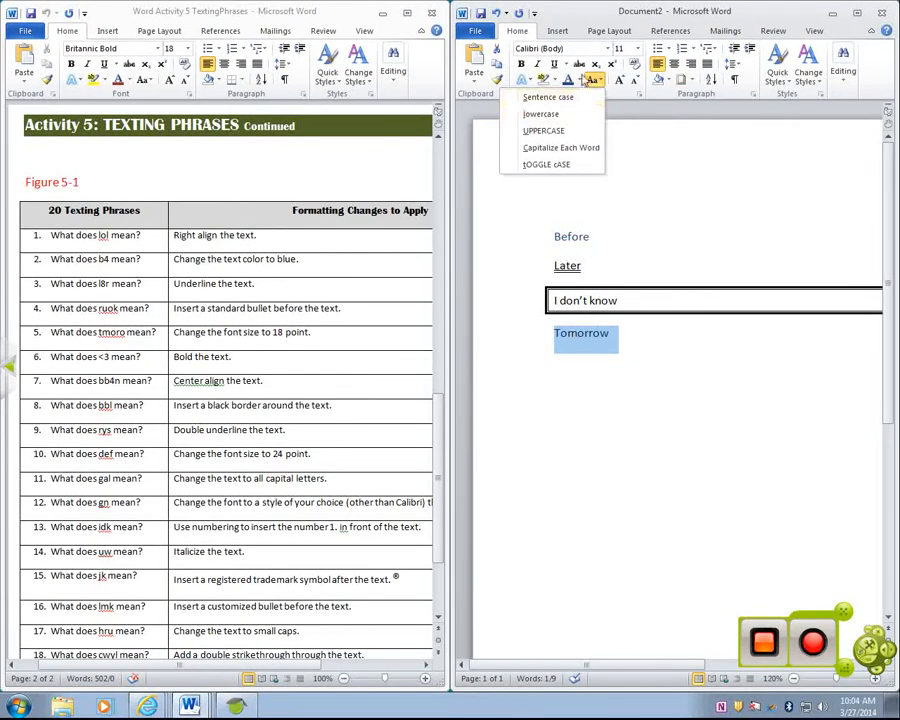
{"action": "left_click", "coordinate": [540, 138]}
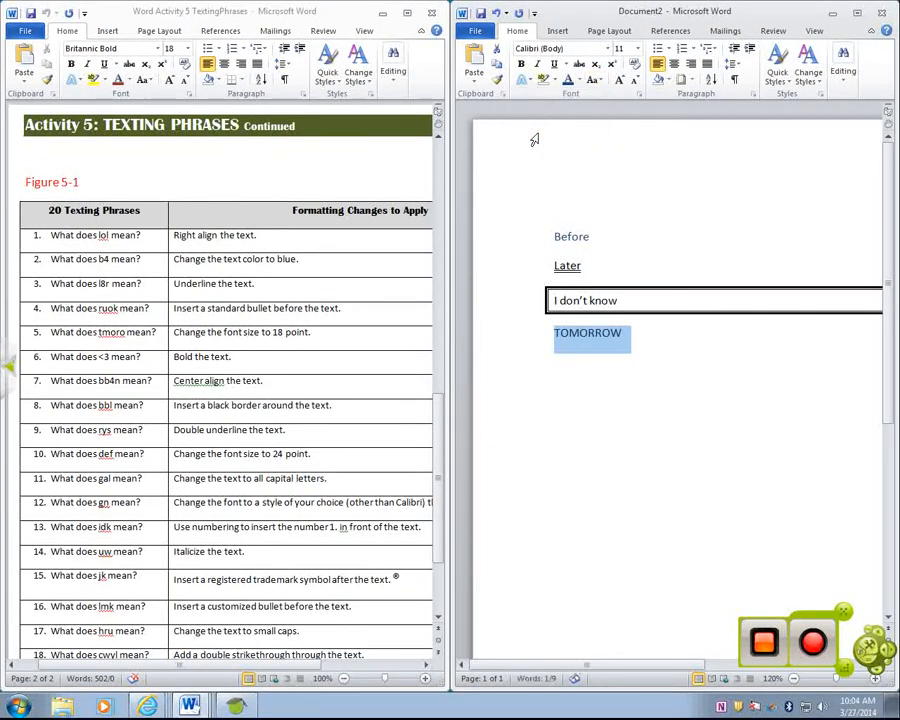
{"action": "left_click", "coordinate": [598, 84]}
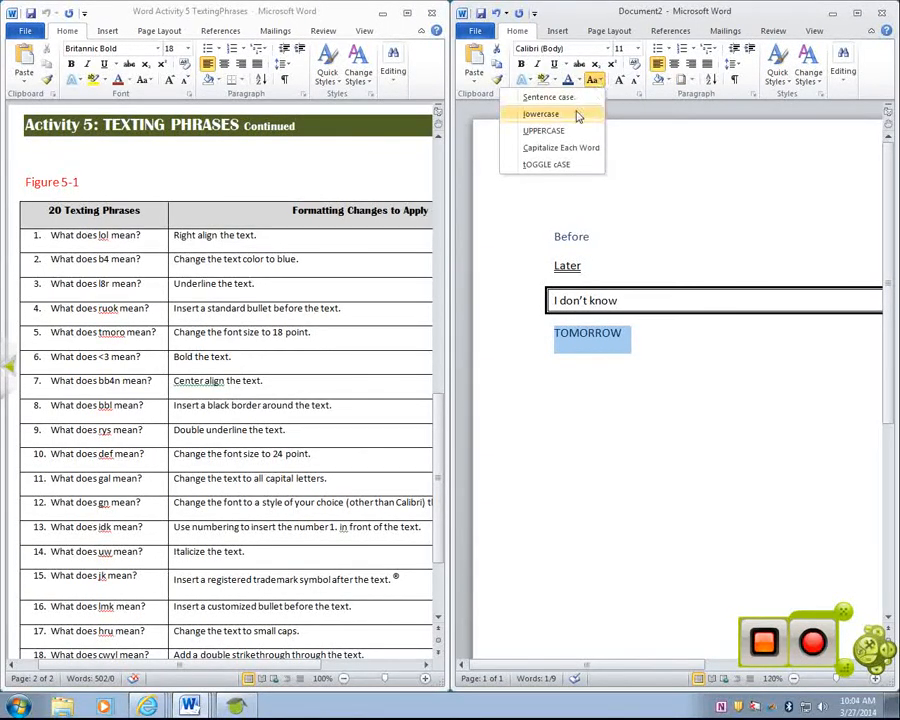
{"action": "left_click", "coordinate": [578, 114]}
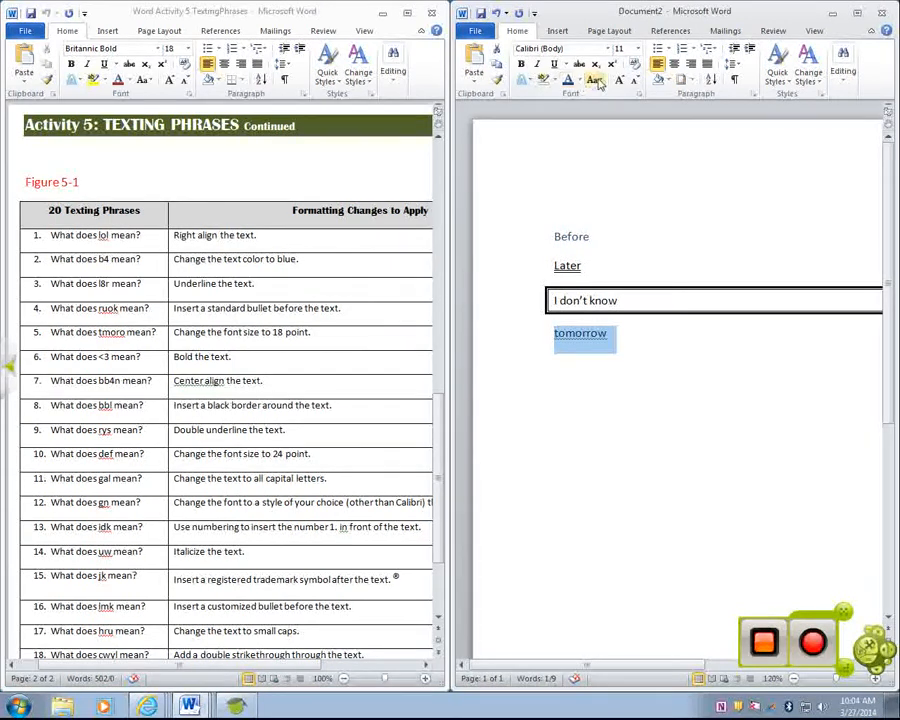
{"action": "left_click", "coordinate": [596, 82]}
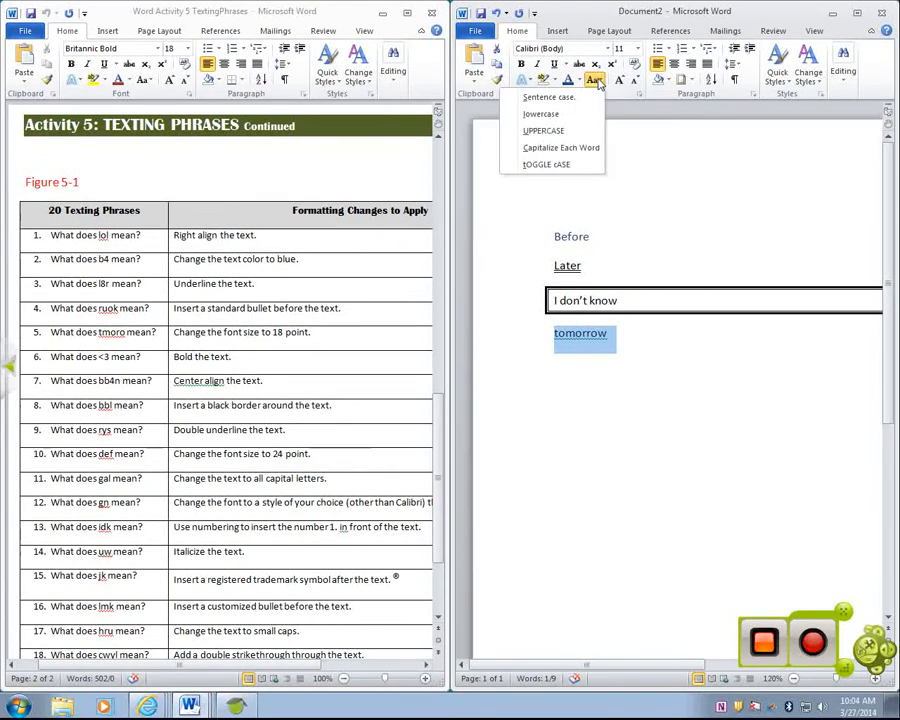
{"action": "left_click", "coordinate": [574, 148]}
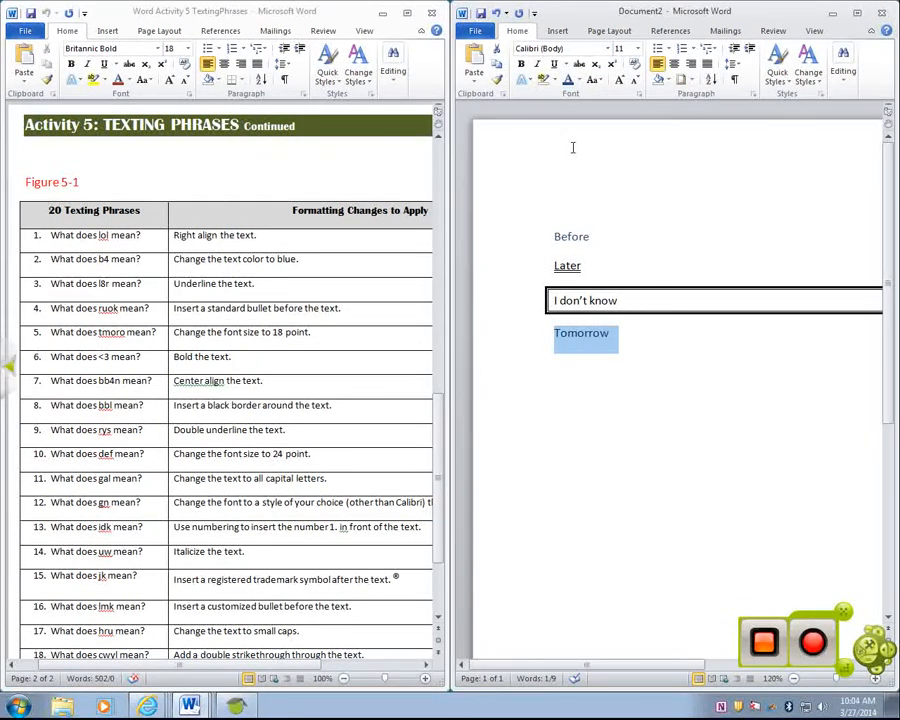
- Change the word "Tomorrow" to UPPERCASE
{"action": "left_click", "coordinate": [596, 80]}
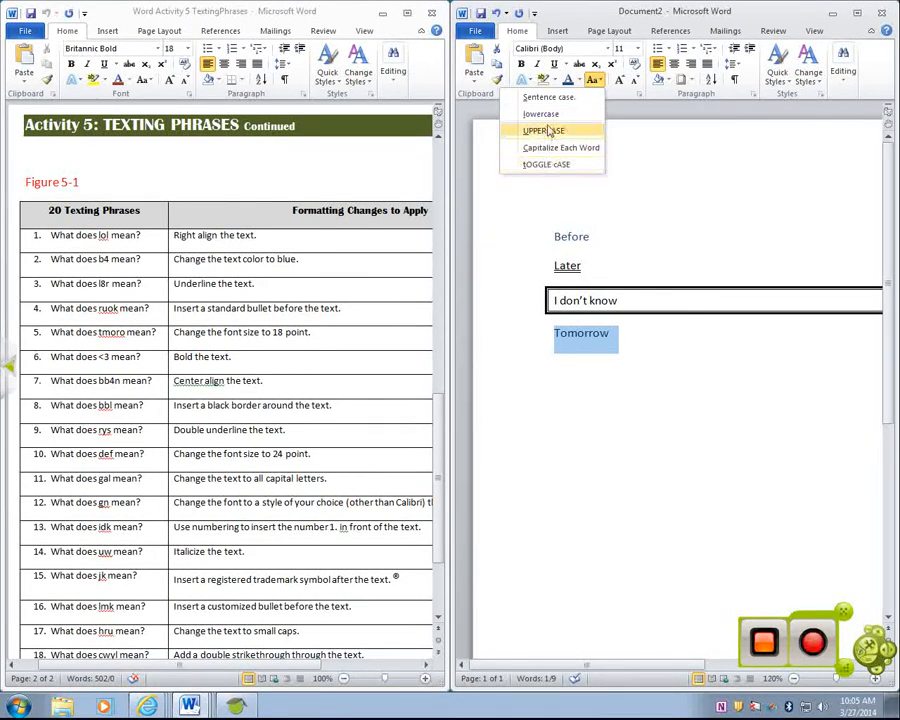
{"action": "left_click", "coordinate": [546, 131]}
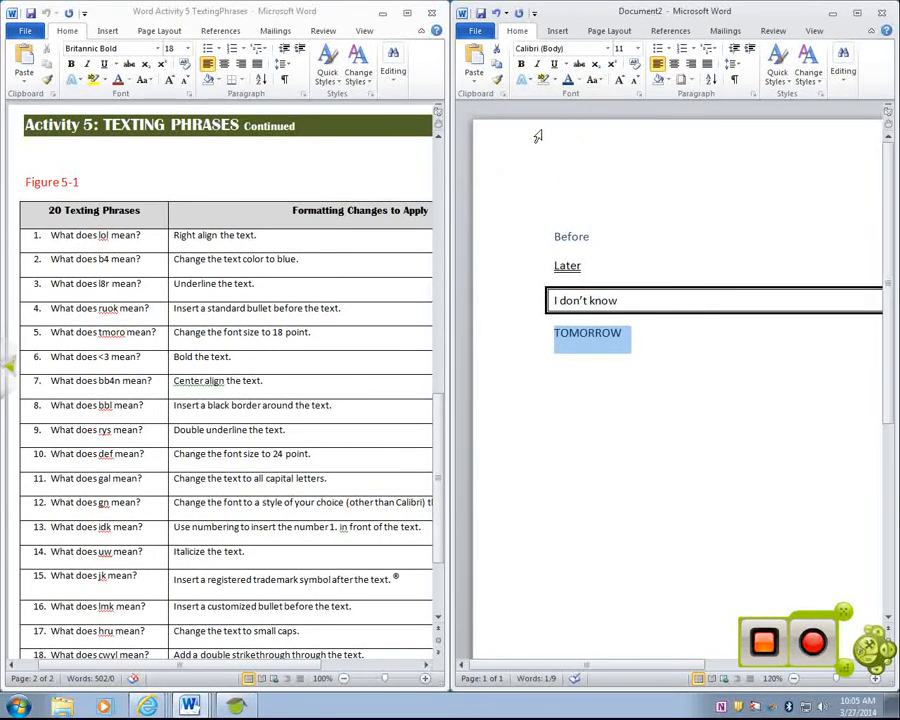
{"action": "left_click", "coordinate": [628, 334]}
{"action": "double_click", "coordinate": [620, 334]}
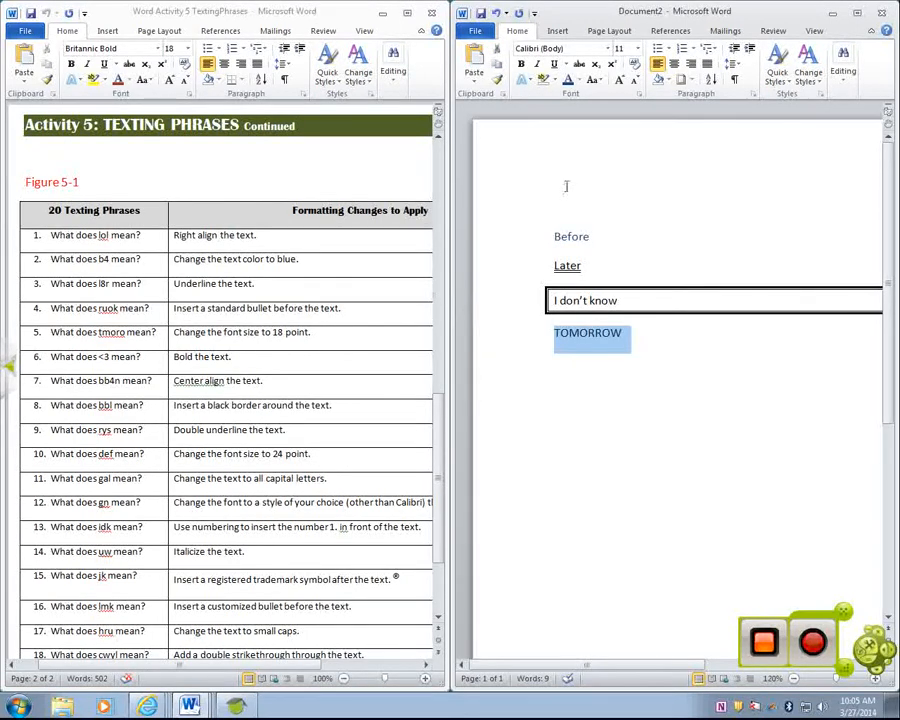
{"action": "left_click", "coordinate": [595, 79]}
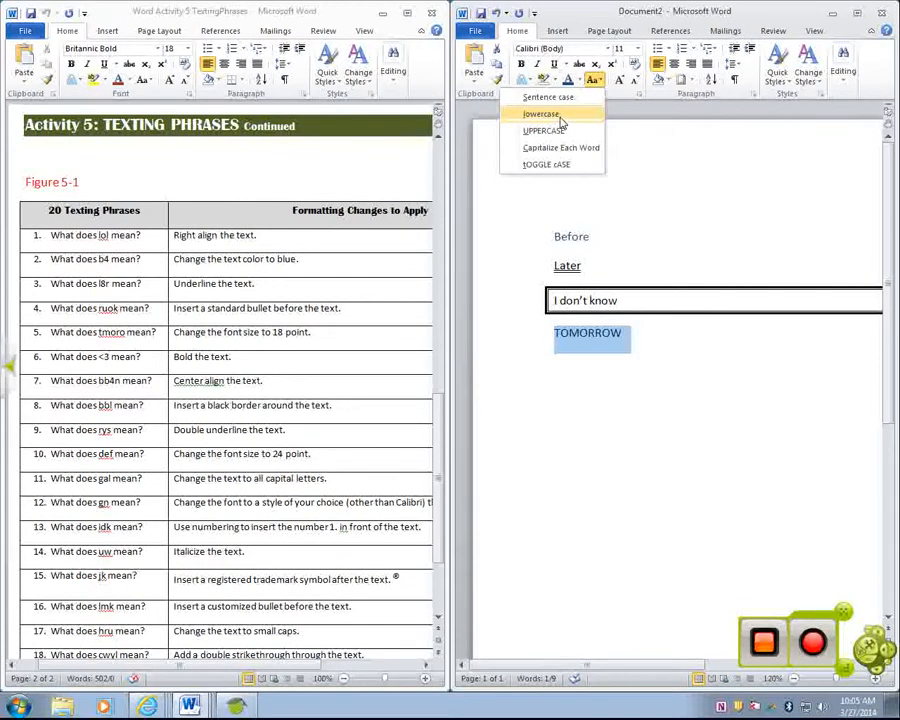
{"action": "left_click", "coordinate": [658, 342]}
- Add a second "I don't know" line below "TOMORROW"
{"action": "scroll", "coordinate": [516, 452], "scroll_direction": "down", "scroll_amount": 2}
{"action": "left_click", "coordinate": [434, 416]}
{"action": "left_click_drag", "start_coordinate": [434, 416], "coordinate": [434, 457]}
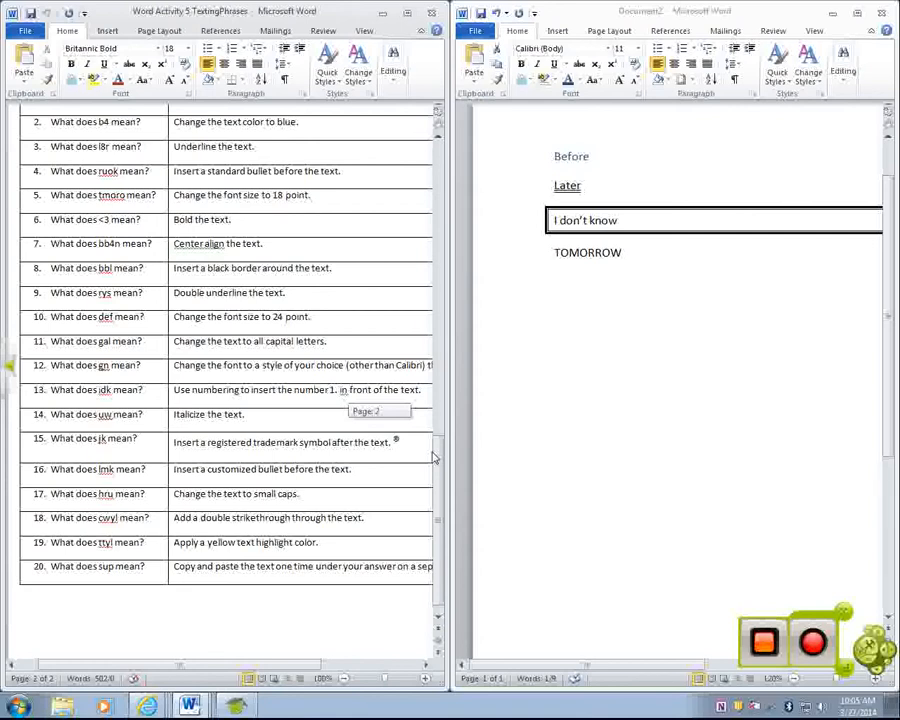
{"action": "left_click_drag", "start_coordinate": [434, 457], "coordinate": [434, 360]}
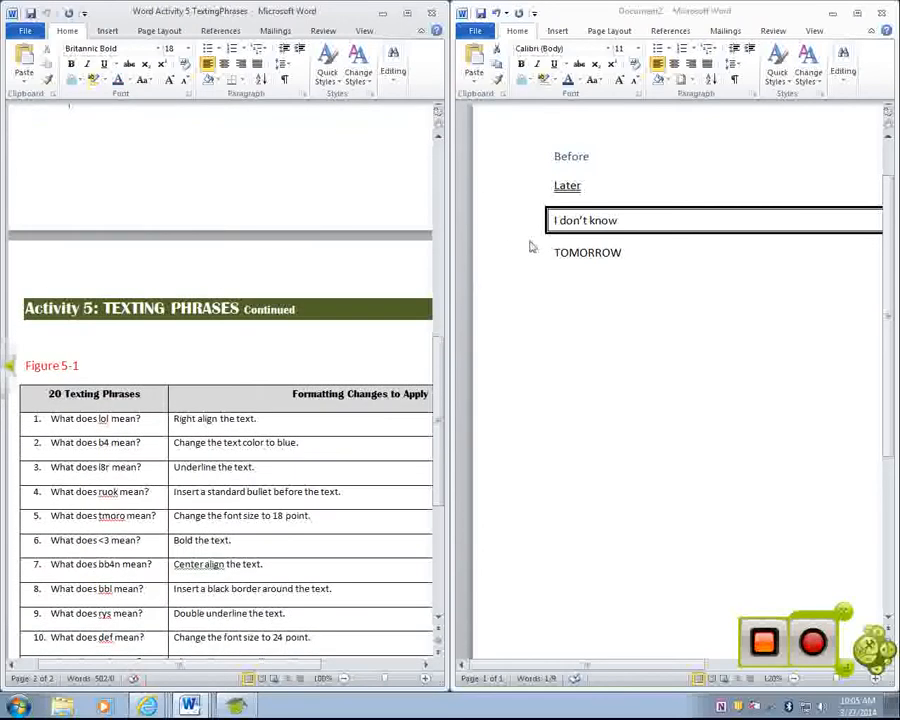
{"action": "double_click", "coordinate": [630, 260]}
{"action": "left_click", "coordinate": [629, 252]}
{"action": "key", "text": "Return"}
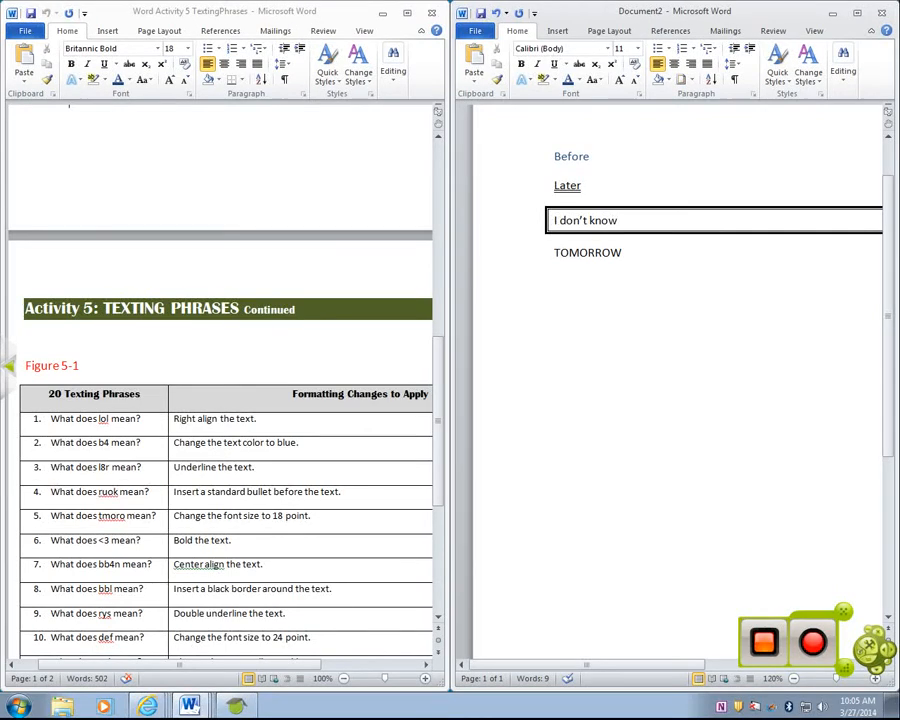
{"action": "type", "text": "I don't know"}
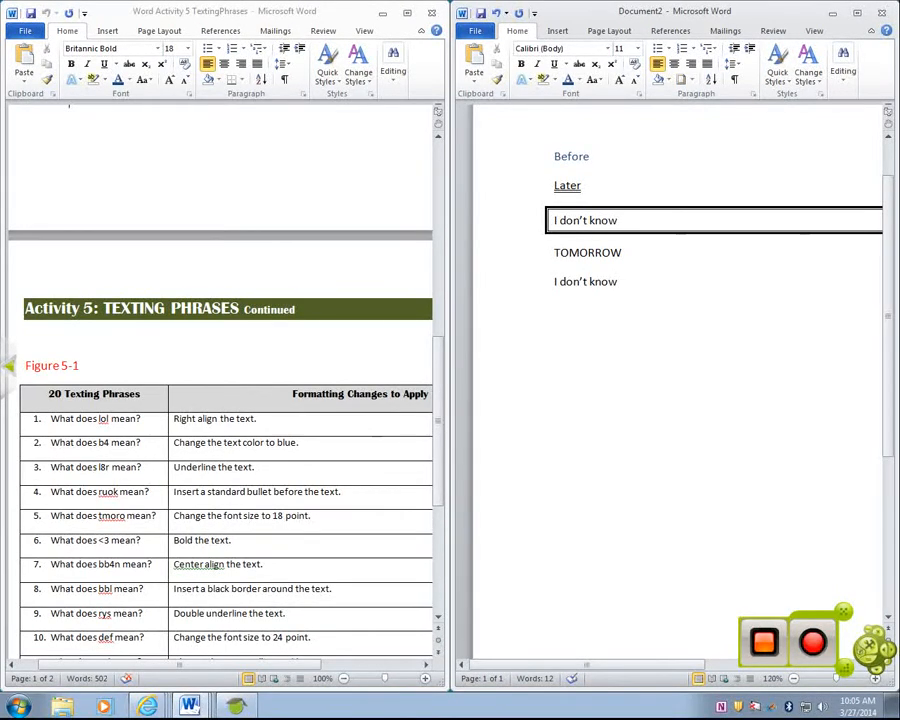
- Insert the Registered Sign symbol (®, character code 00AE) at the end of the second "I don't know" line
{"action": "left_click", "coordinate": [560, 31]}
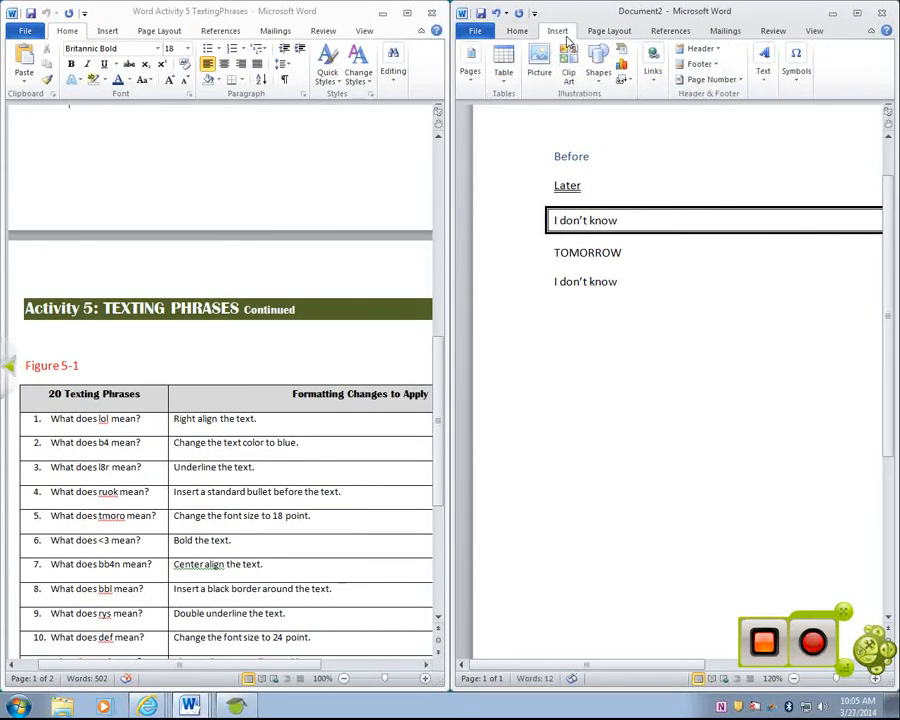
{"action": "left_click", "coordinate": [800, 86]}
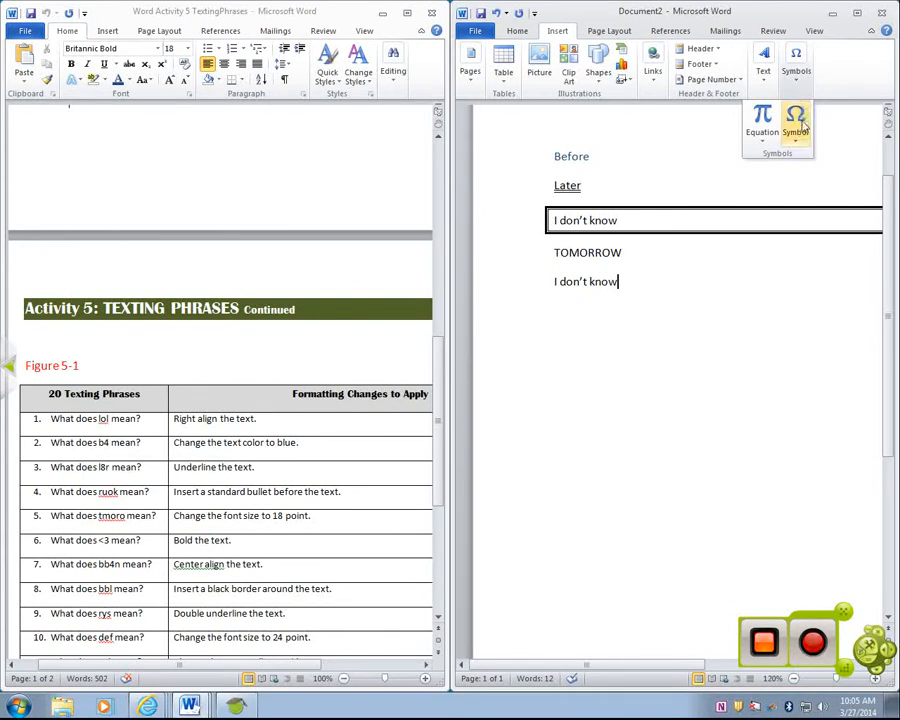
{"action": "left_click", "coordinate": [799, 130]}
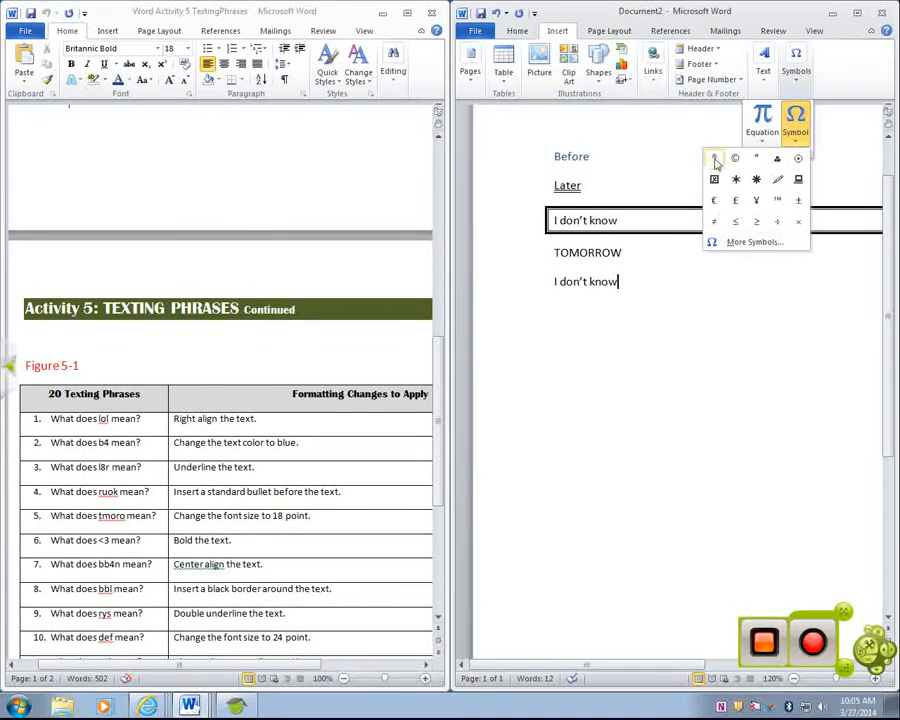
{"action": "left_click", "coordinate": [761, 244]}
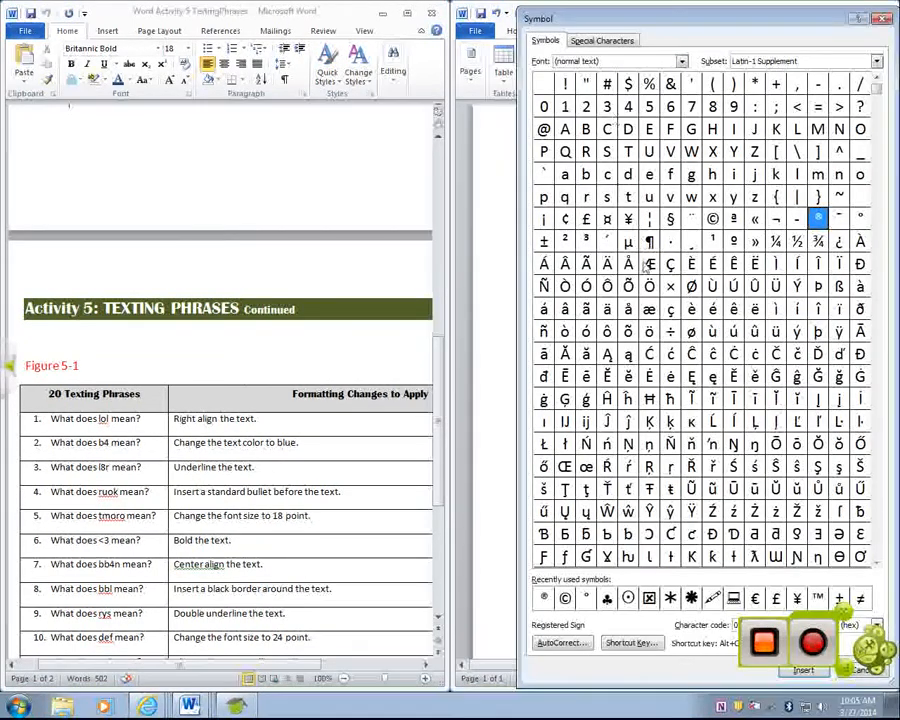
{"action": "left_click", "coordinate": [681, 62]}
{"action": "left_click", "coordinate": [681, 62]}
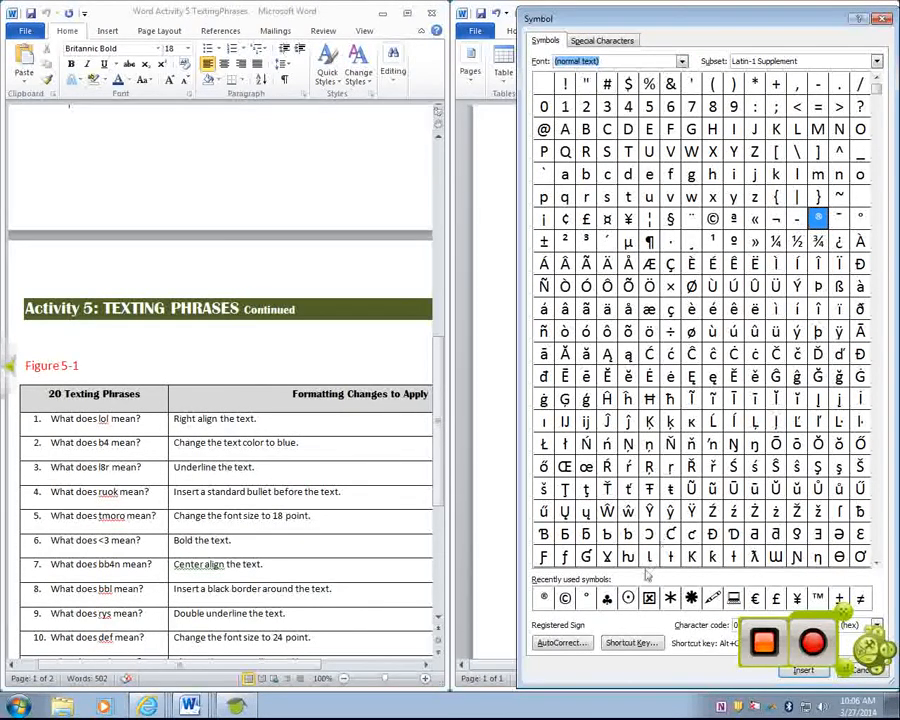
{"action": "left_click", "coordinate": [546, 603]}
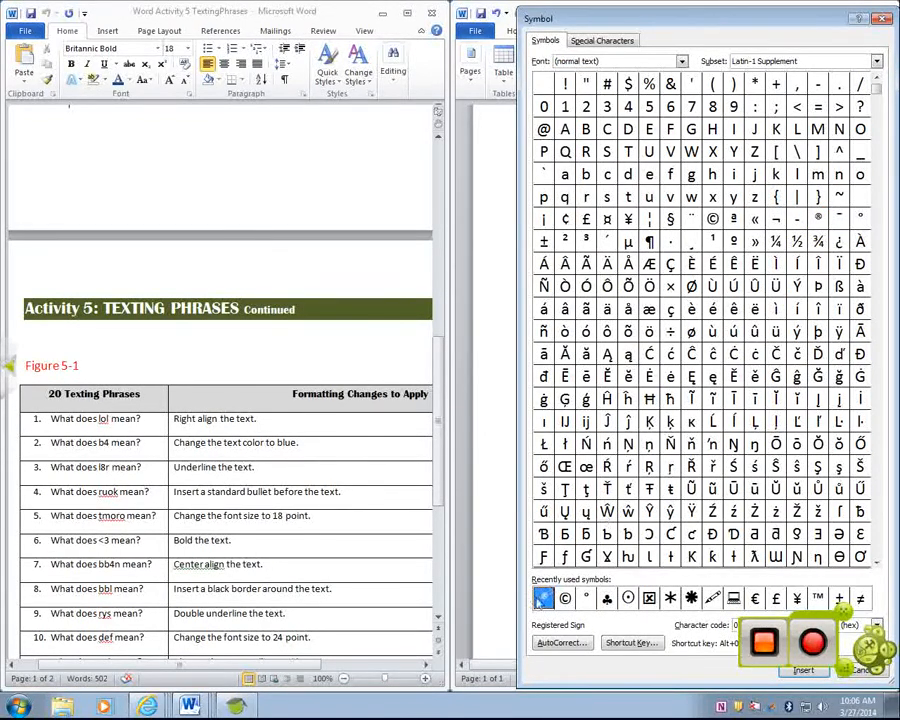
{"action": "left_click_drag", "start_coordinate": [708, 24], "coordinate": [527, 17]}
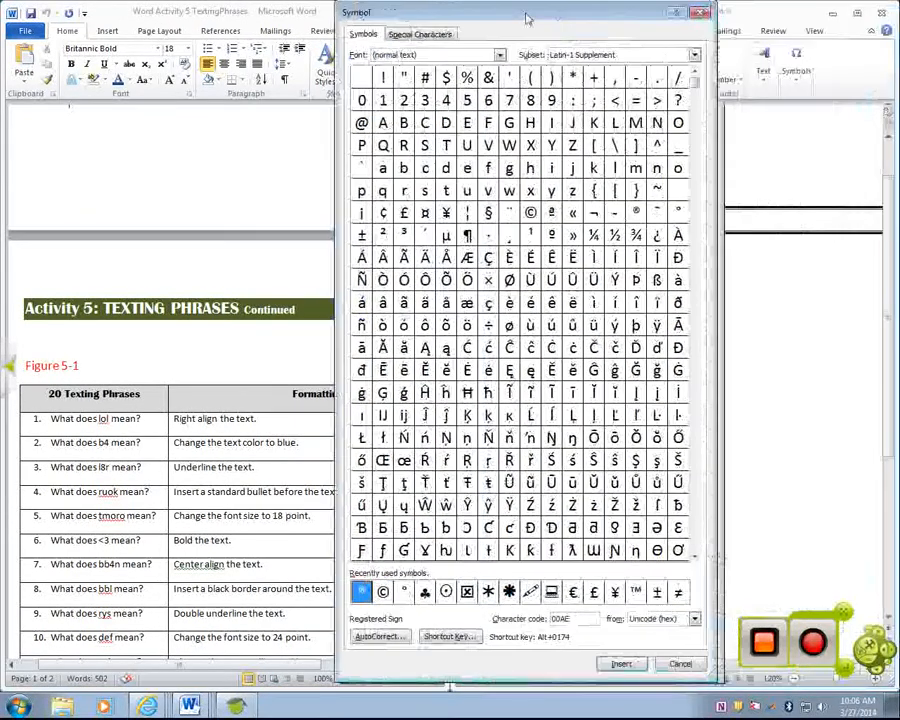
{"action": "left_click", "coordinate": [621, 665]}
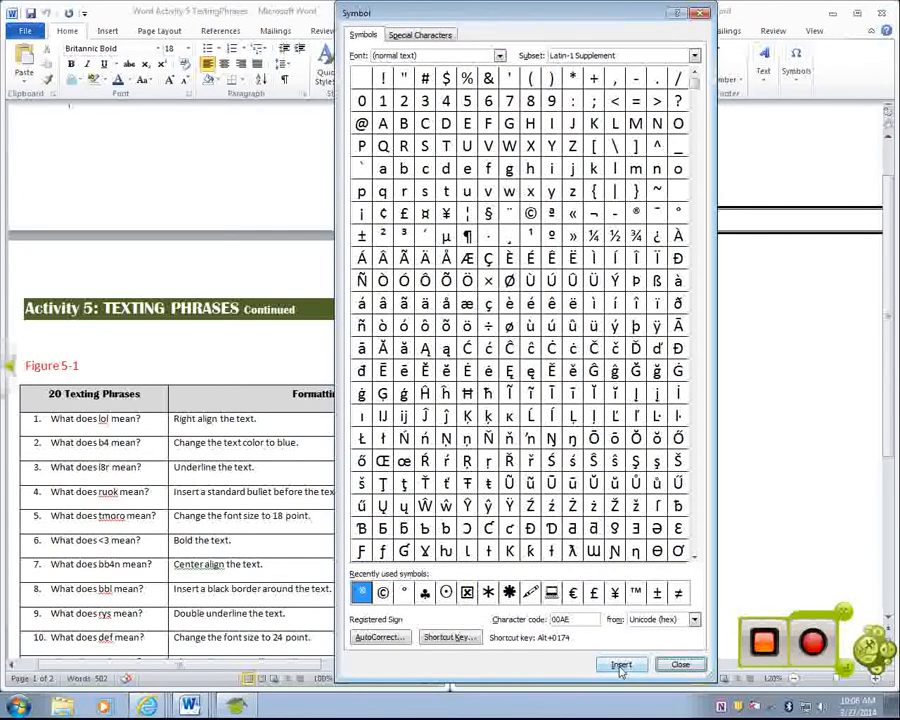
- Close the Symbol dialog and delete the extra ® at the end of the second "I don't know" line
{"action": "left_click_drag", "start_coordinate": [517, 21], "coordinate": [680, 303]}
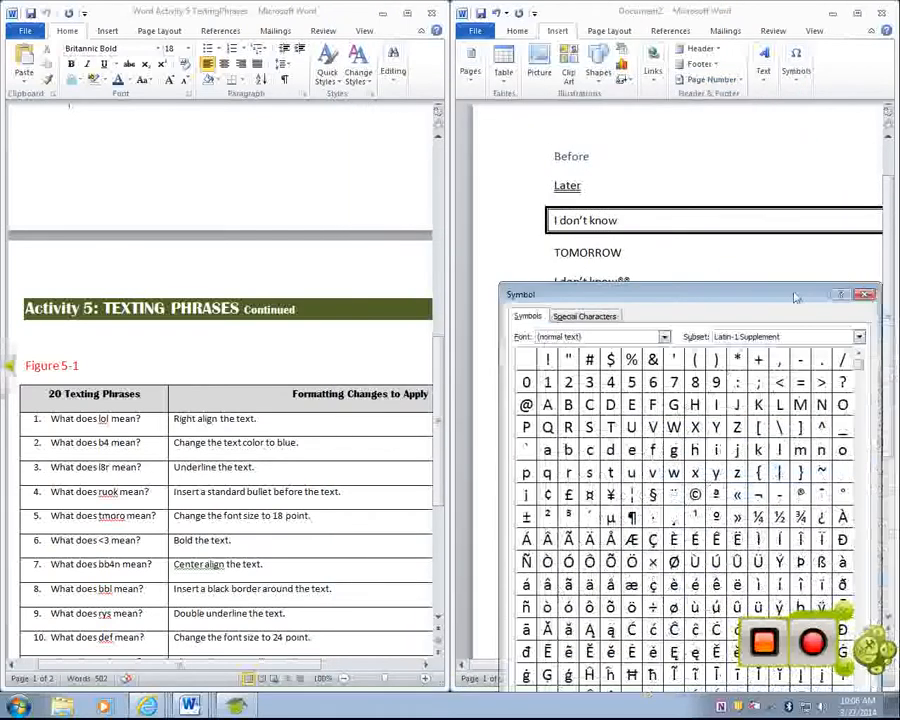
{"action": "left_click", "coordinate": [870, 297]}
{"action": "key", "text": "BackSpace"}
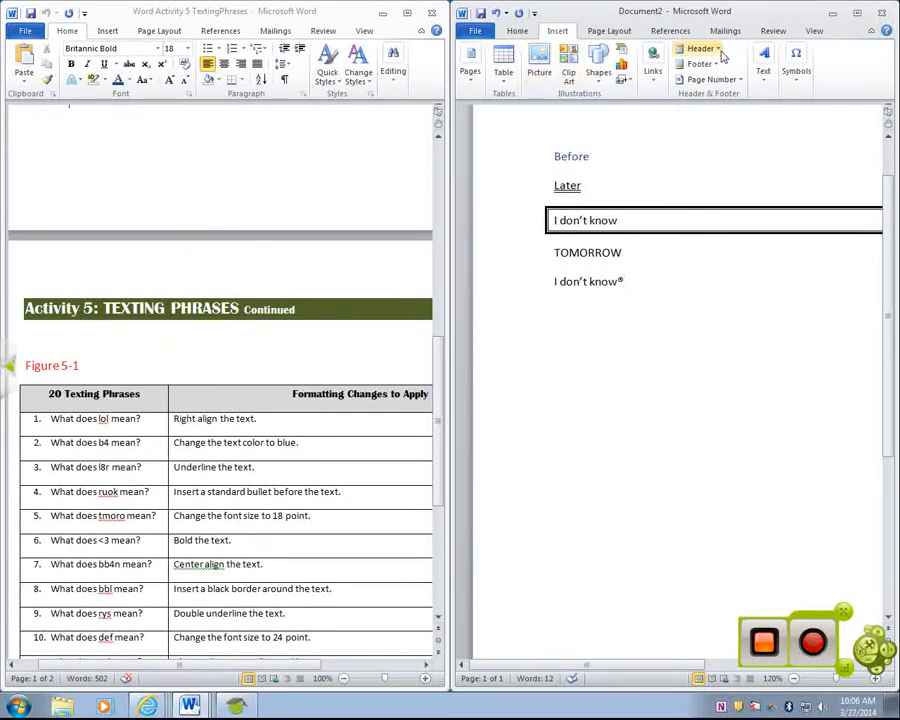
{"action": "left_click", "coordinate": [794, 74]}
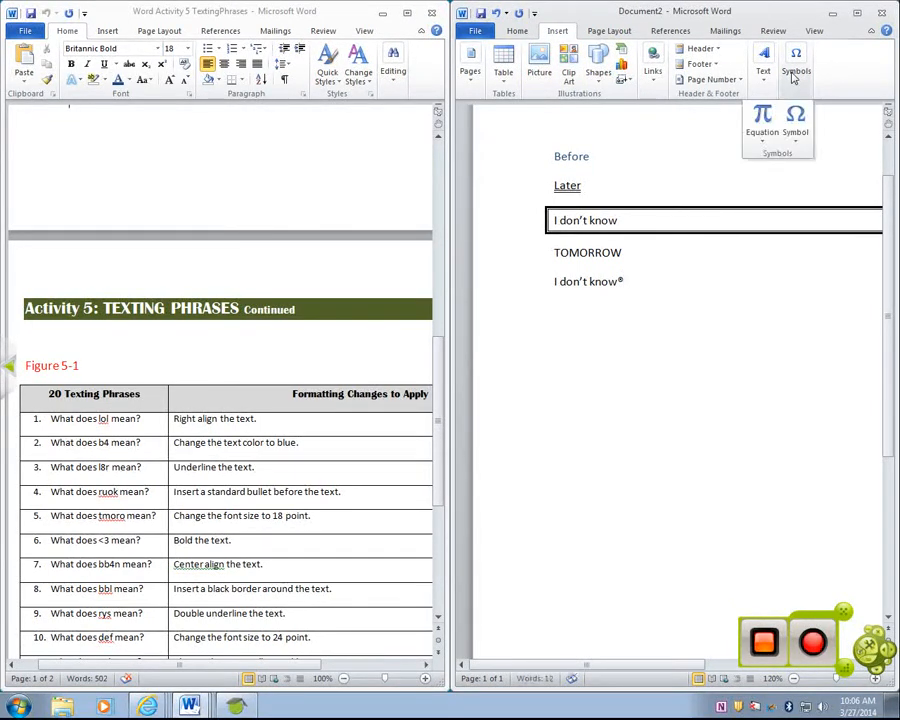
{"action": "left_click", "coordinate": [795, 132]}
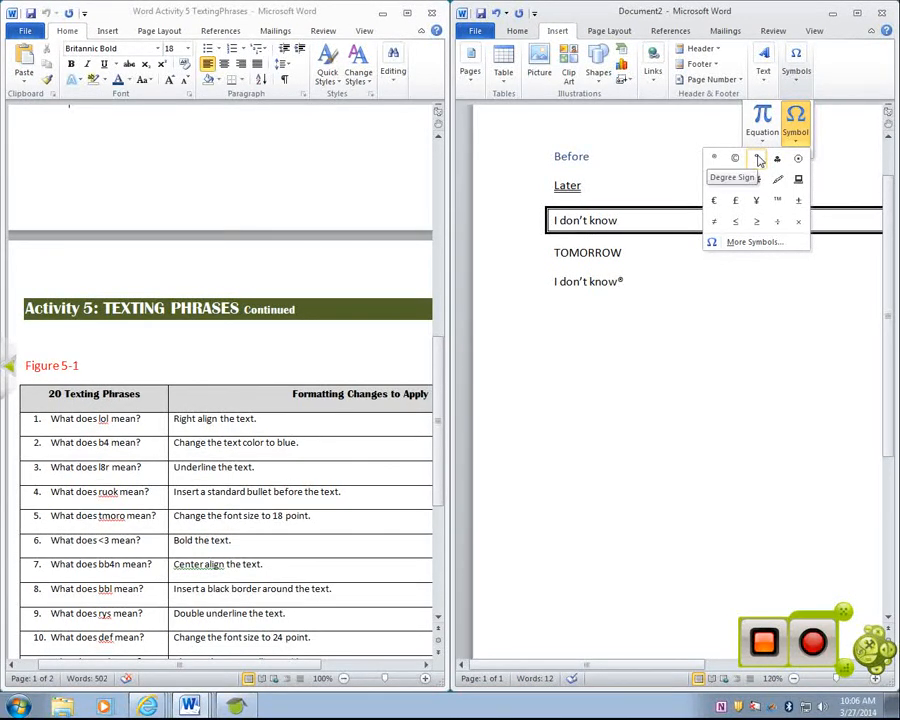
{"action": "left_click", "coordinate": [822, 153]}
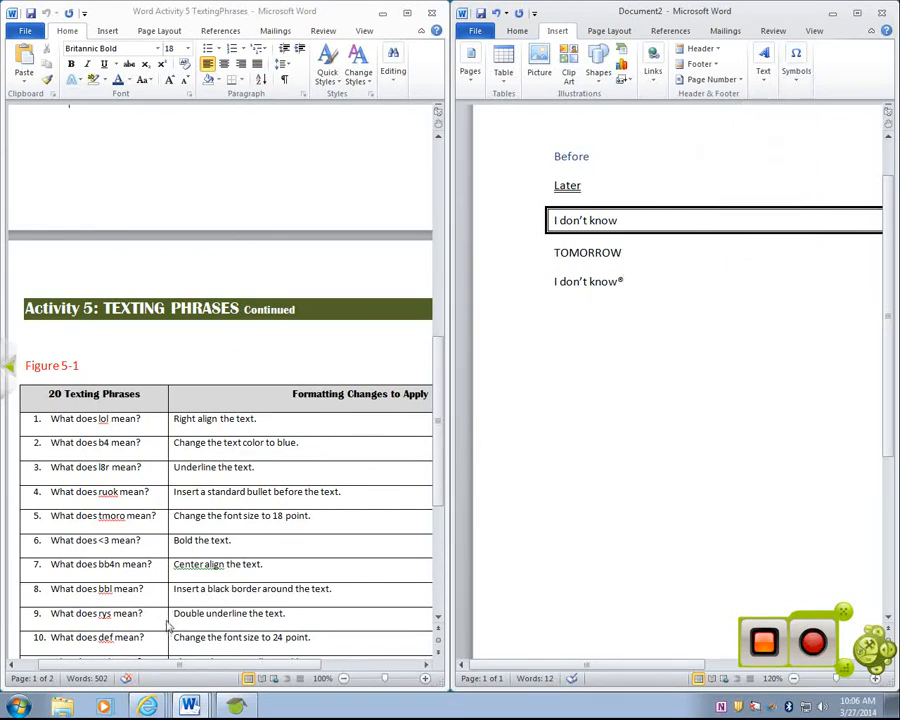
- Switch to the Word Activity 6 Winter document and review its winter scene figure and instructions
{"action": "mouse_move", "coordinate": [190, 708]}
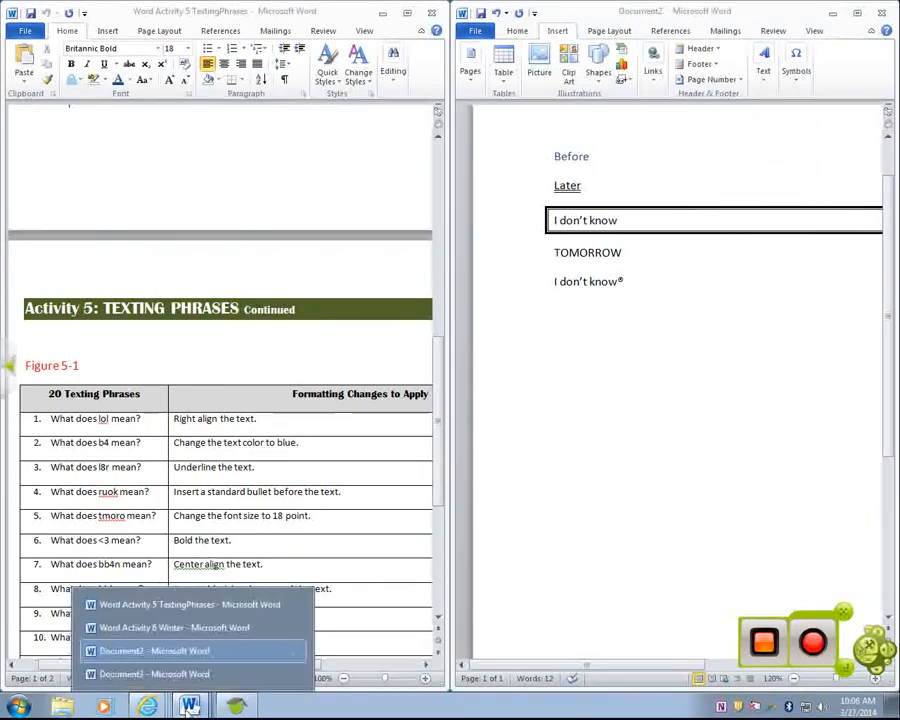
{"action": "left_click", "coordinate": [190, 628]}
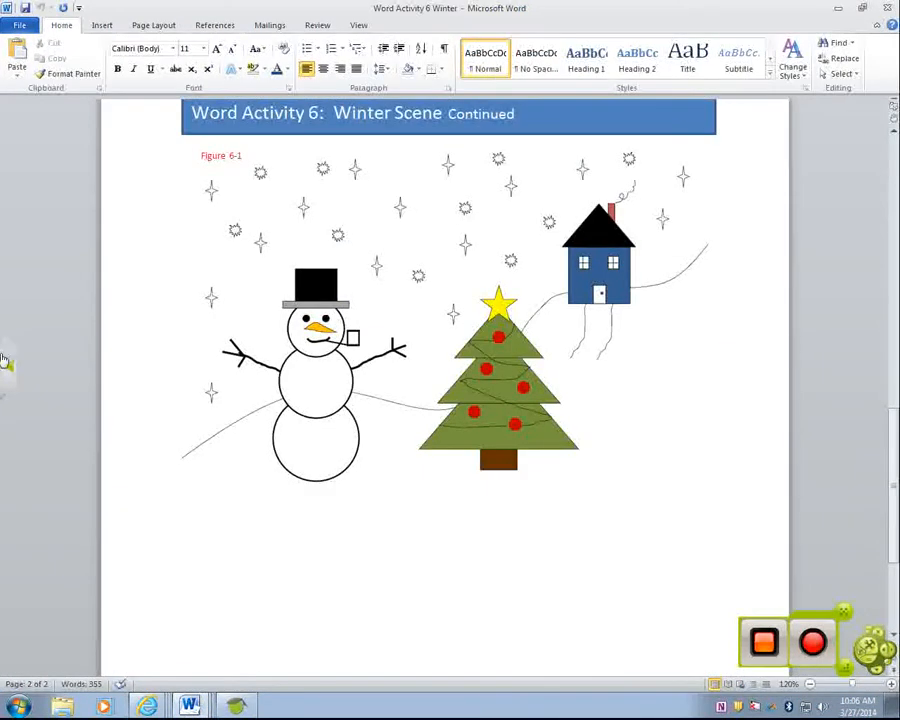
{"action": "scroll", "coordinate": [596, 490], "scroll_direction": "up", "scroll_amount": 9}
{"action": "scroll", "coordinate": [601, 484], "scroll_direction": "up", "scroll_amount": 7}
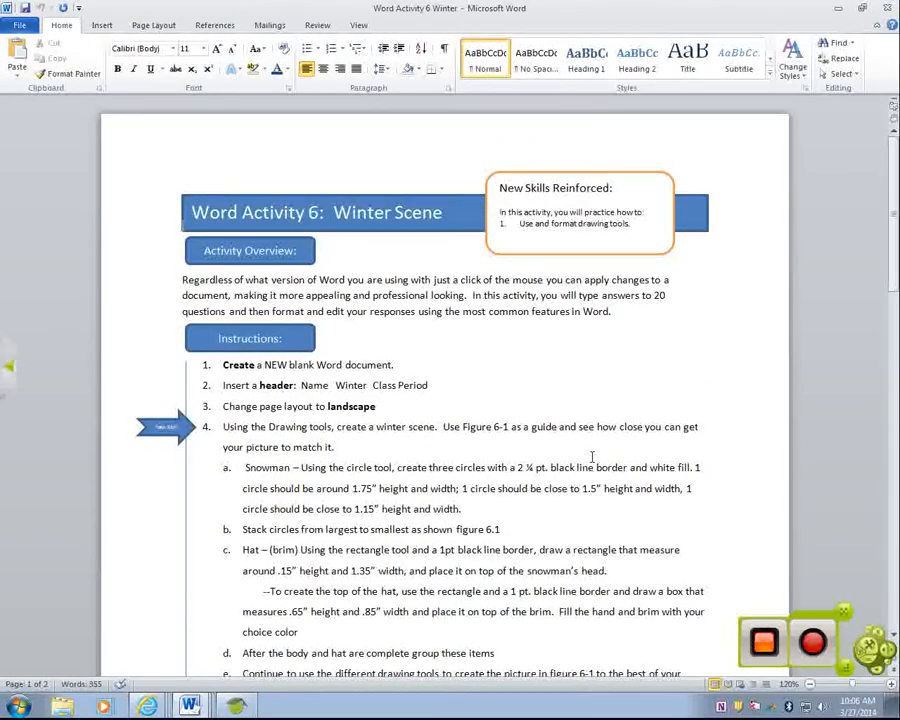
{"action": "scroll", "coordinate": [591, 457], "scroll_direction": "down", "scroll_amount": 15}
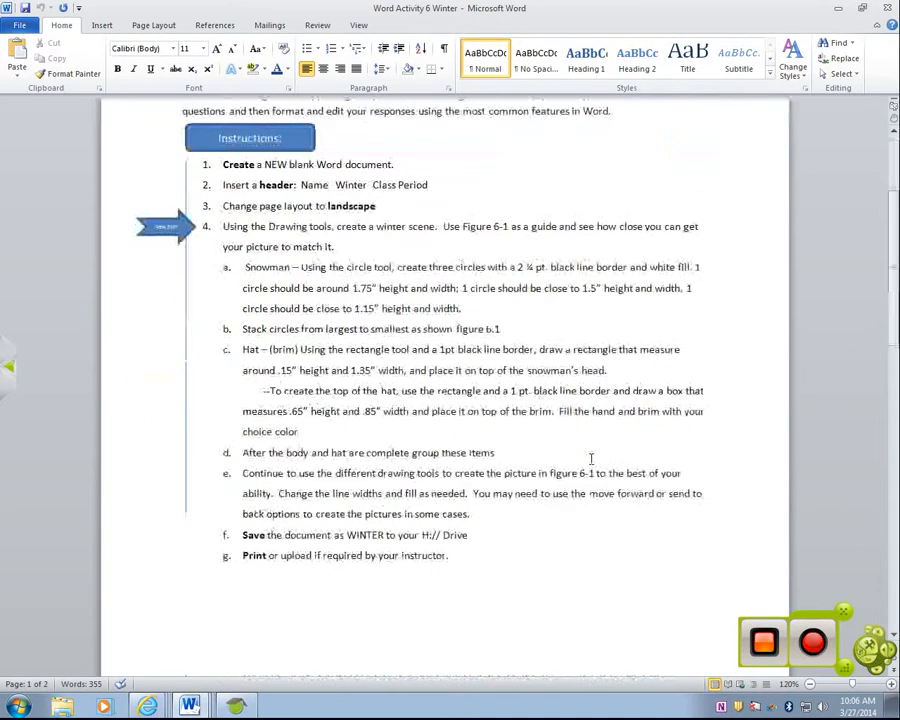
{"action": "scroll", "coordinate": [588, 456], "scroll_direction": "up", "scroll_amount": 8}
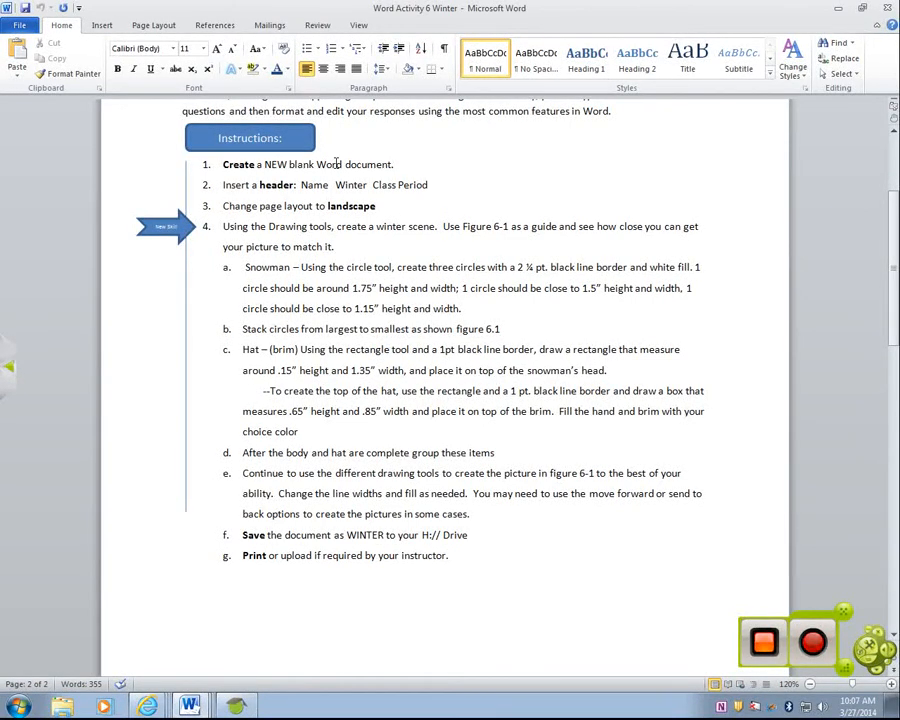
- Create a new blank document and arrange it side by side with the Winter instructions
{"action": "left_click_drag", "start_coordinate": [508, 16], "coordinate": [2, 20]}
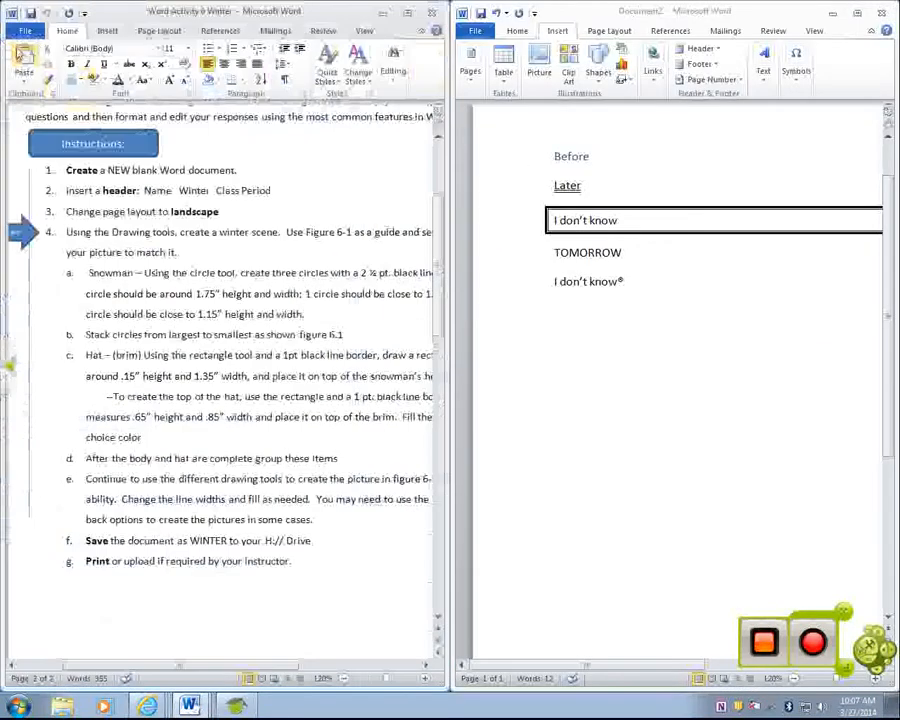
{"action": "left_click", "coordinate": [25, 33]}
{"action": "left_click", "coordinate": [50, 188]}
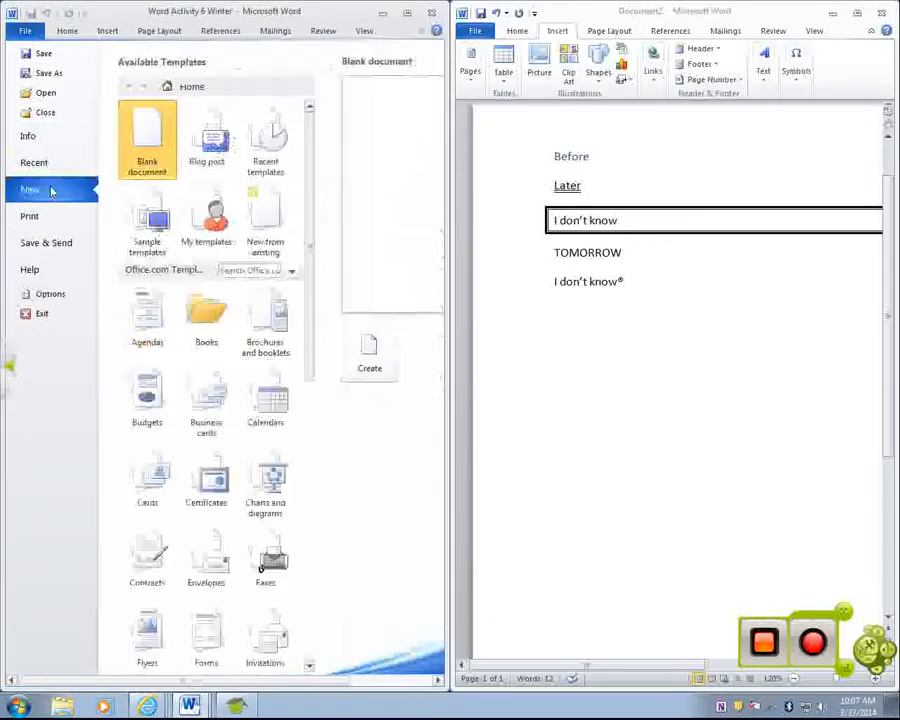
{"action": "left_click", "coordinate": [369, 355]}
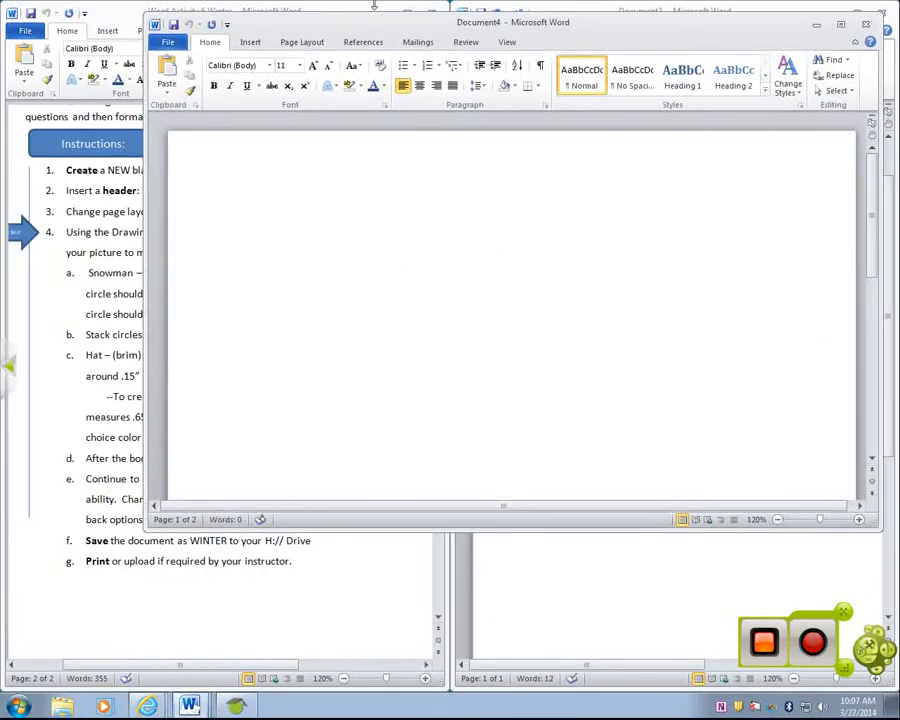
{"action": "left_click_drag", "start_coordinate": [502, 32], "coordinate": [897, 30]}
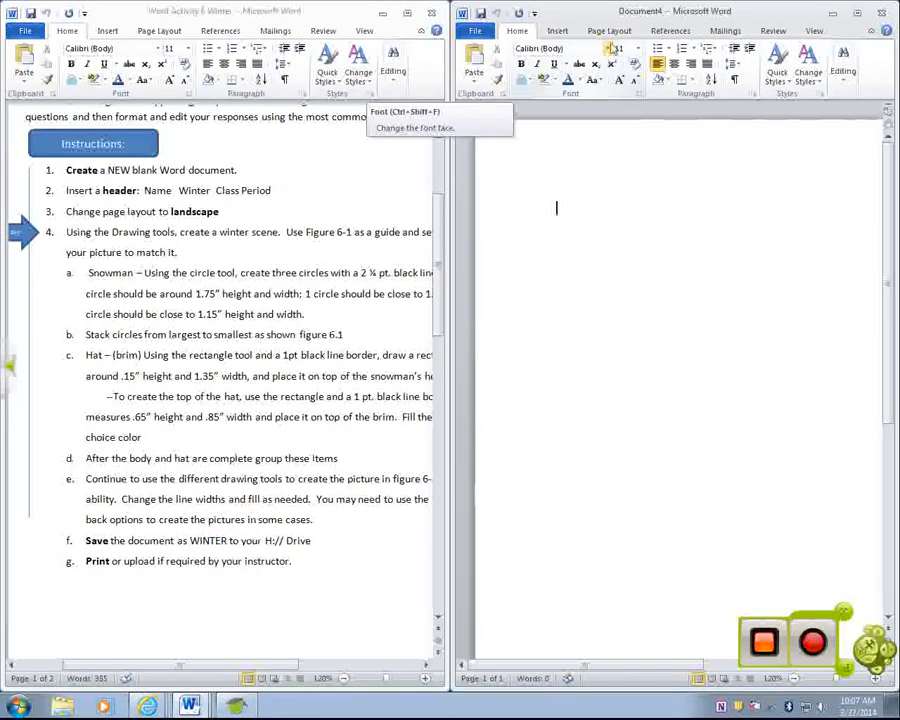
- Set the new document's page orientation to landscape
{"action": "left_click", "coordinate": [612, 31]}
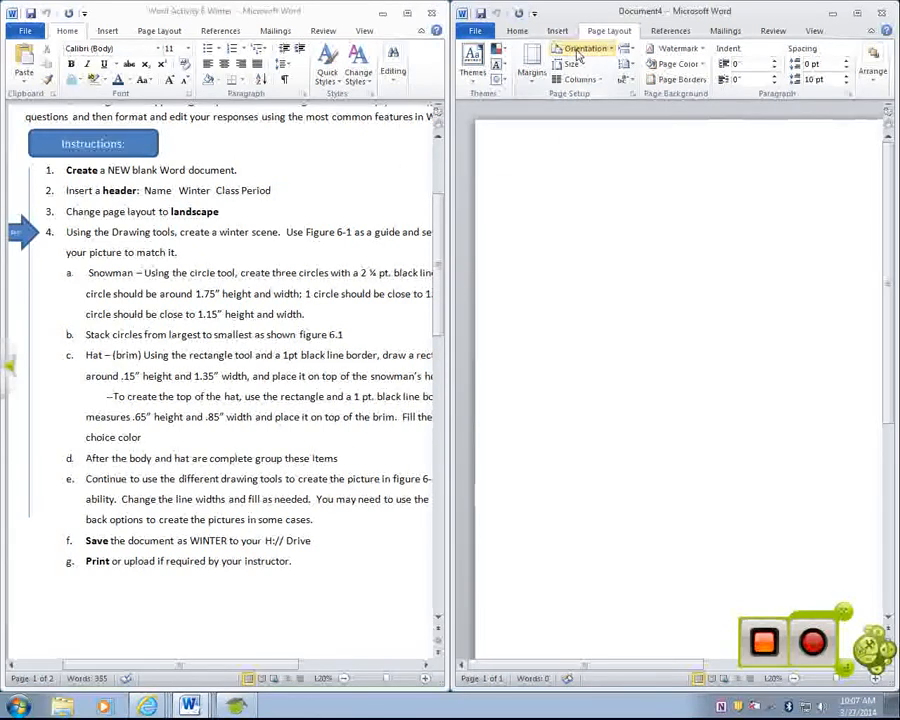
{"action": "left_click", "coordinate": [578, 52]}
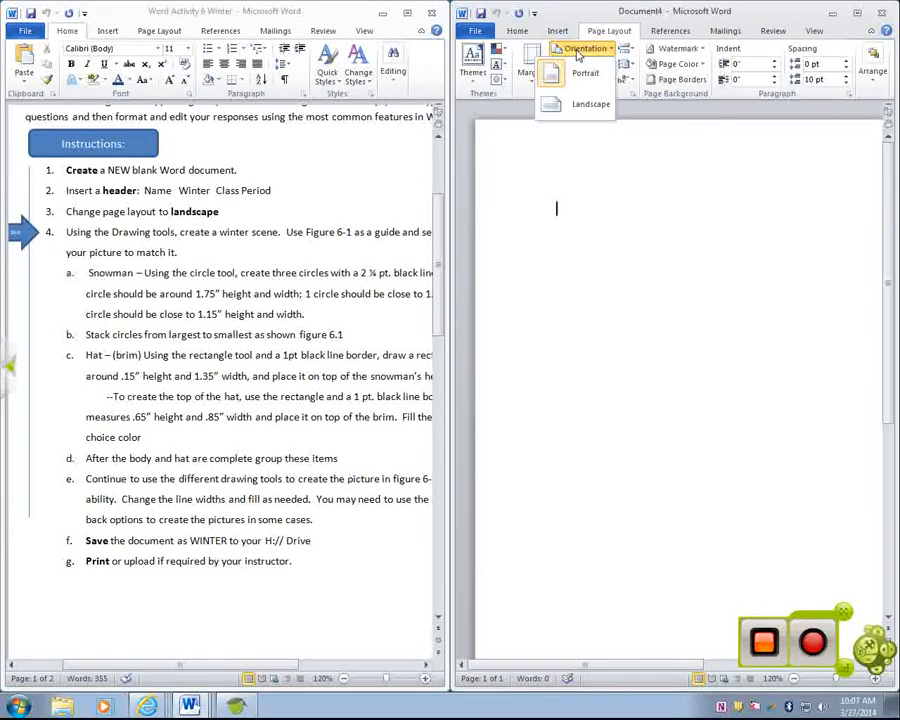
{"action": "left_click", "coordinate": [577, 110]}
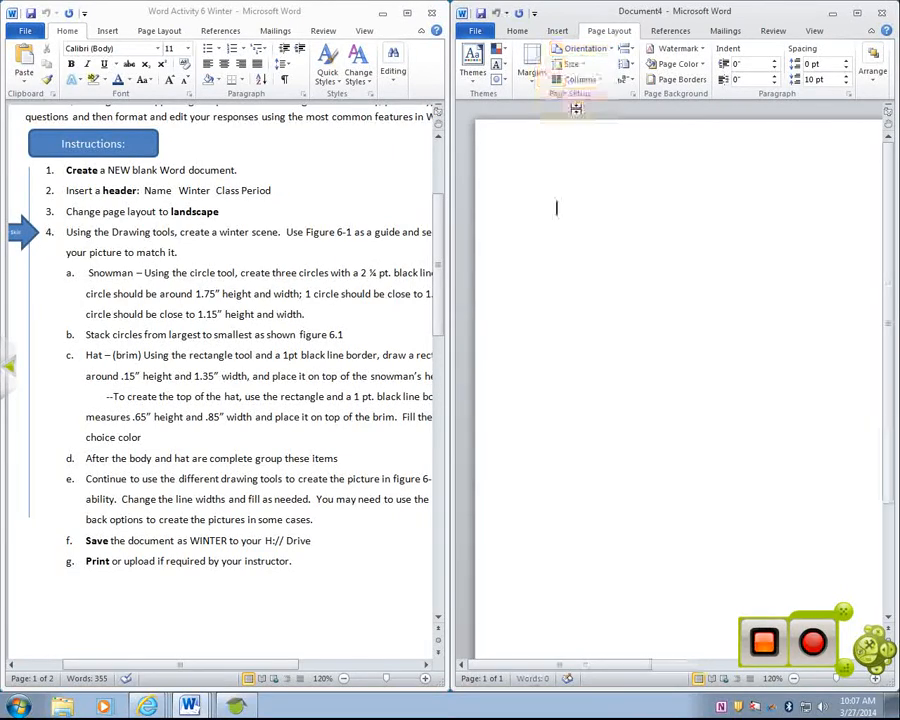
{"action": "left_click", "coordinate": [563, 55]}
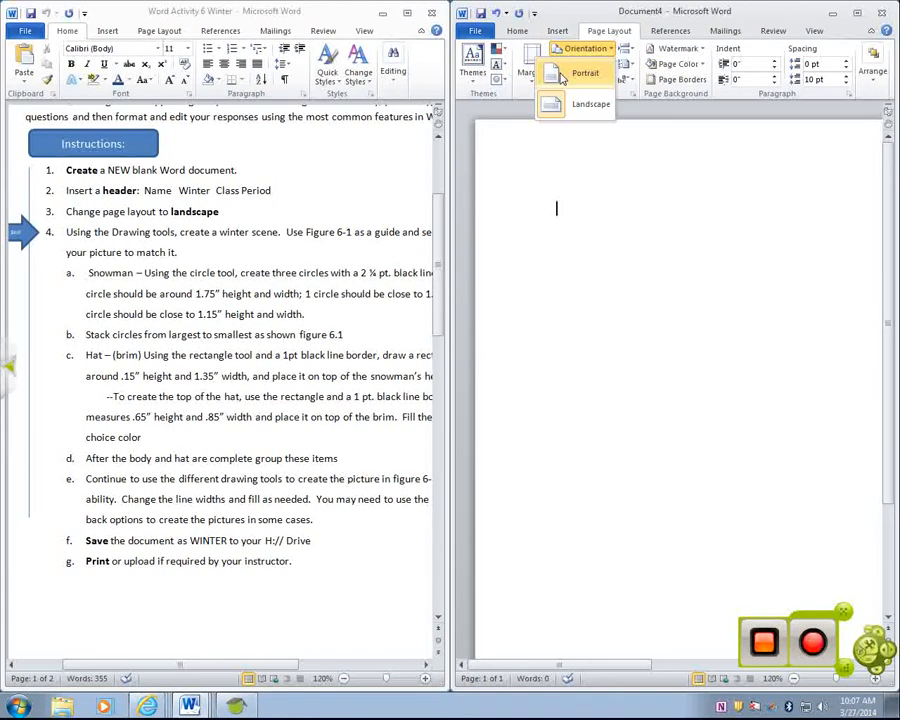
{"action": "left_click", "coordinate": [552, 108]}
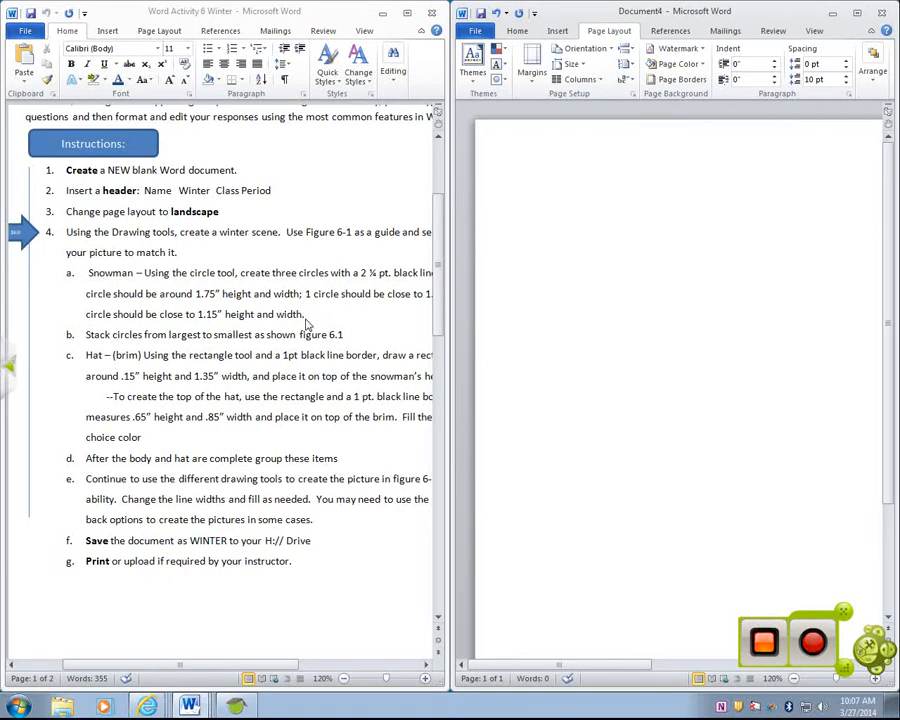
- Maximize the new document and draw an oval about 2.07" high and 2.41" wide in the lower middle of the page
{"action": "left_click", "coordinate": [865, 13]}
{"action": "left_click", "coordinate": [100, 26]}
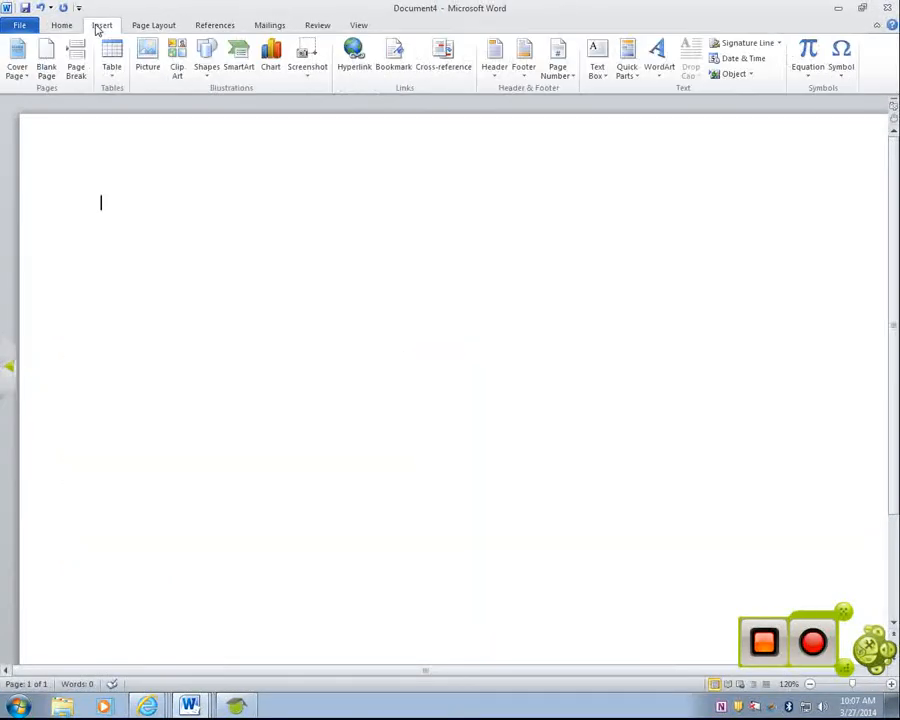
{"action": "left_click", "coordinate": [199, 56]}
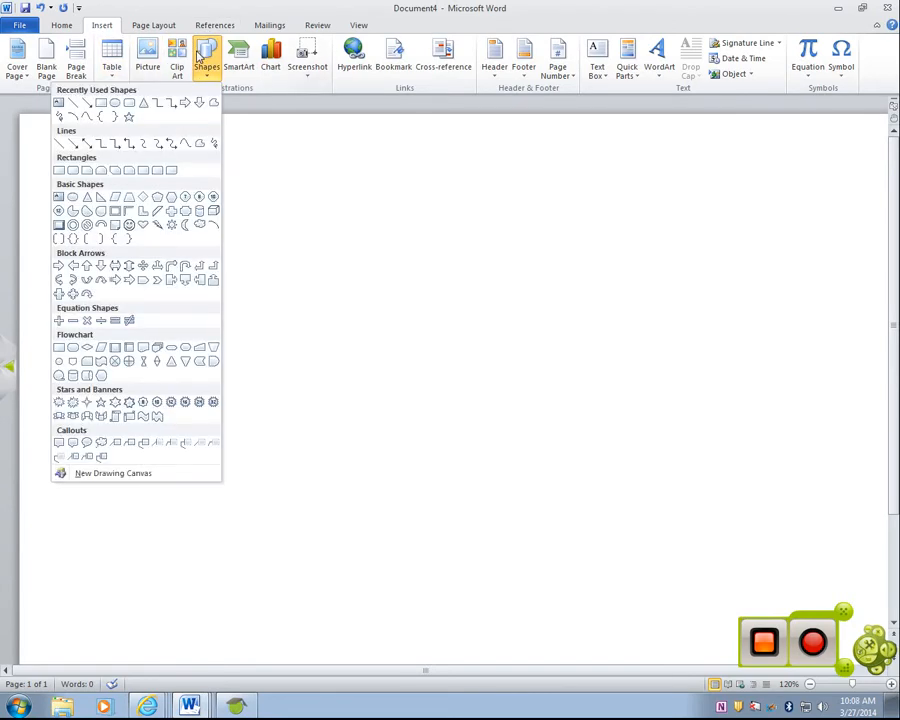
{"action": "left_click", "coordinate": [119, 116]}
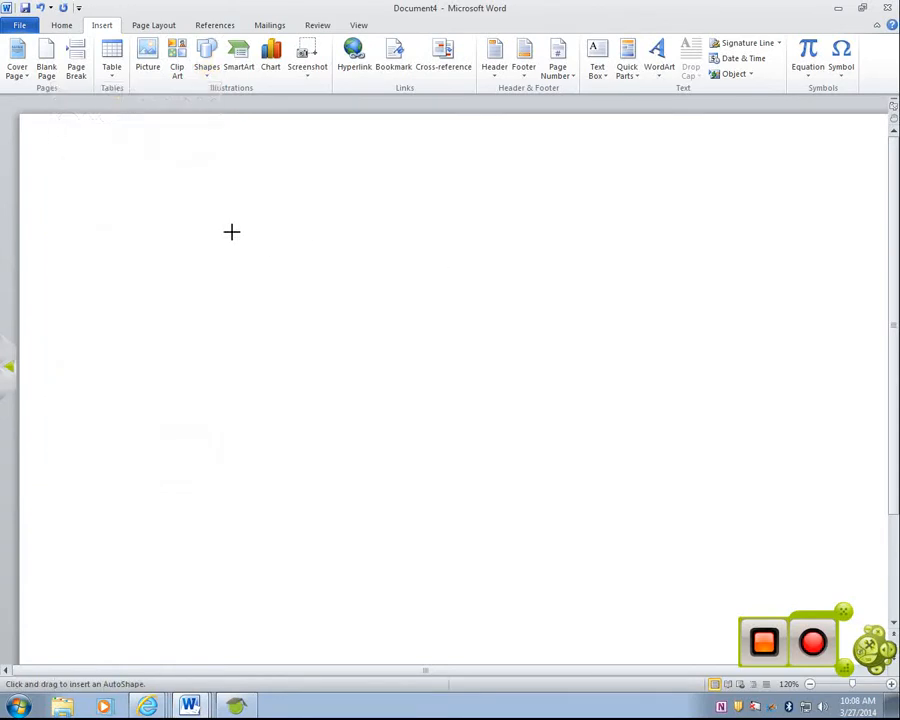
{"action": "left_click_drag", "start_coordinate": [433, 439], "coordinate": [626, 605]}
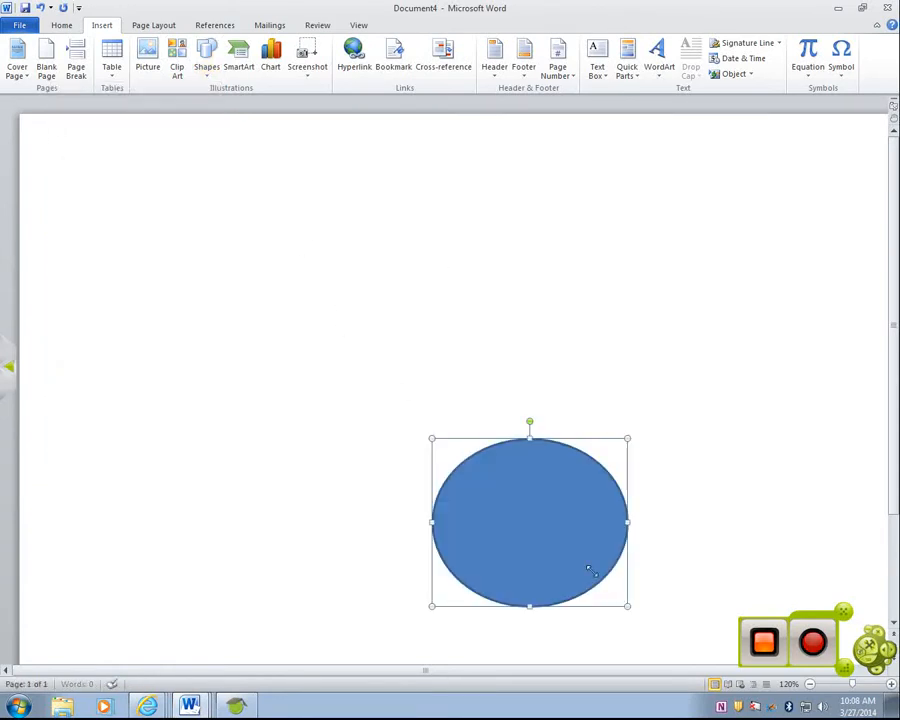
- Give the oval a white fill and a black outline
{"action": "left_click", "coordinate": [150, 57]}
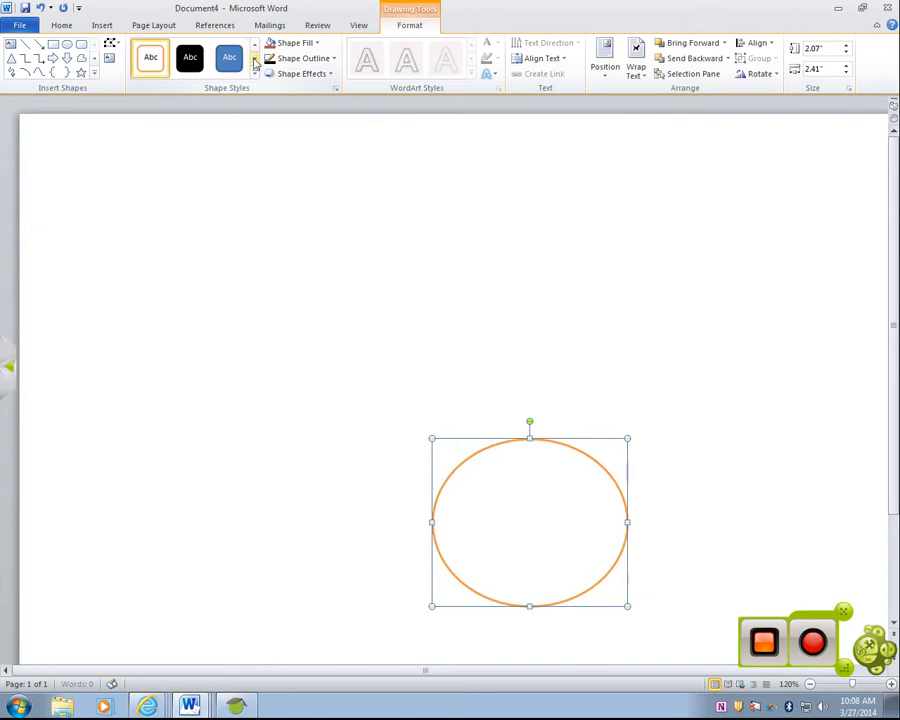
{"action": "left_click", "coordinate": [323, 62]}
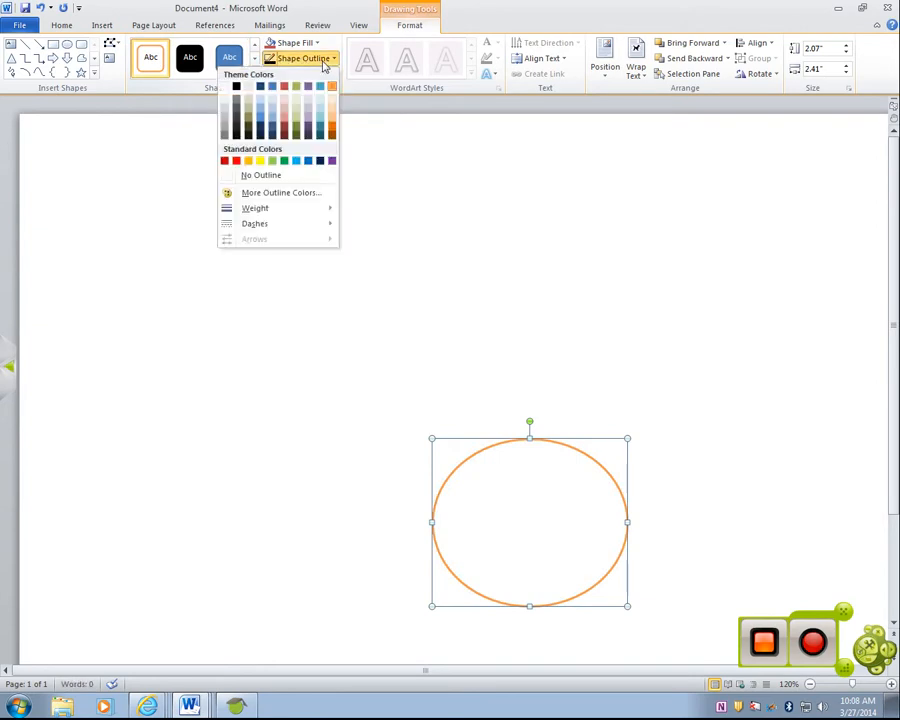
{"action": "left_click", "coordinate": [236, 86]}
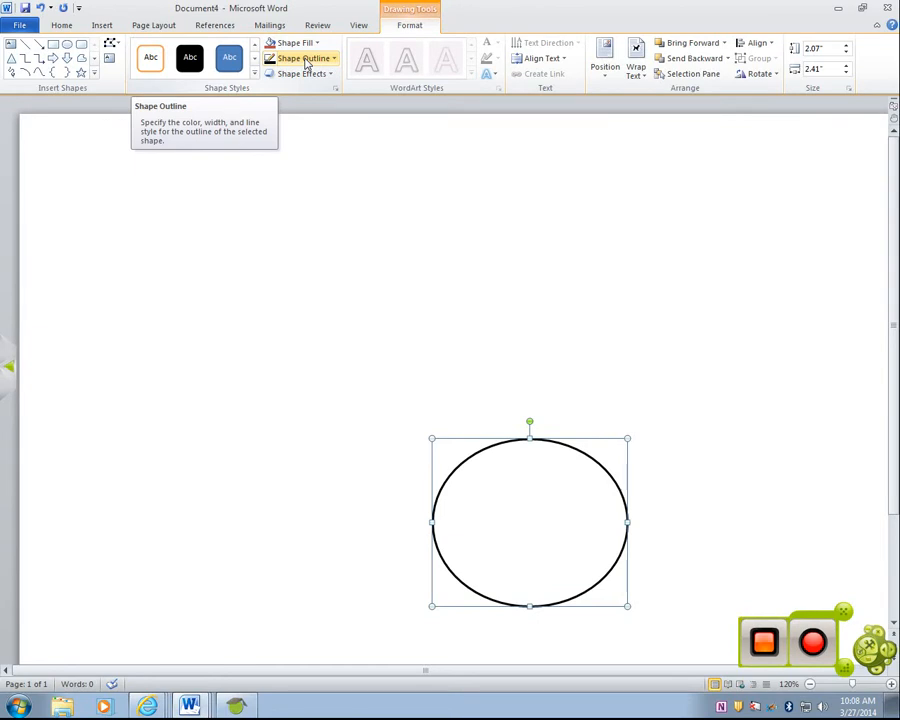
{"action": "left_click", "coordinate": [306, 60]}
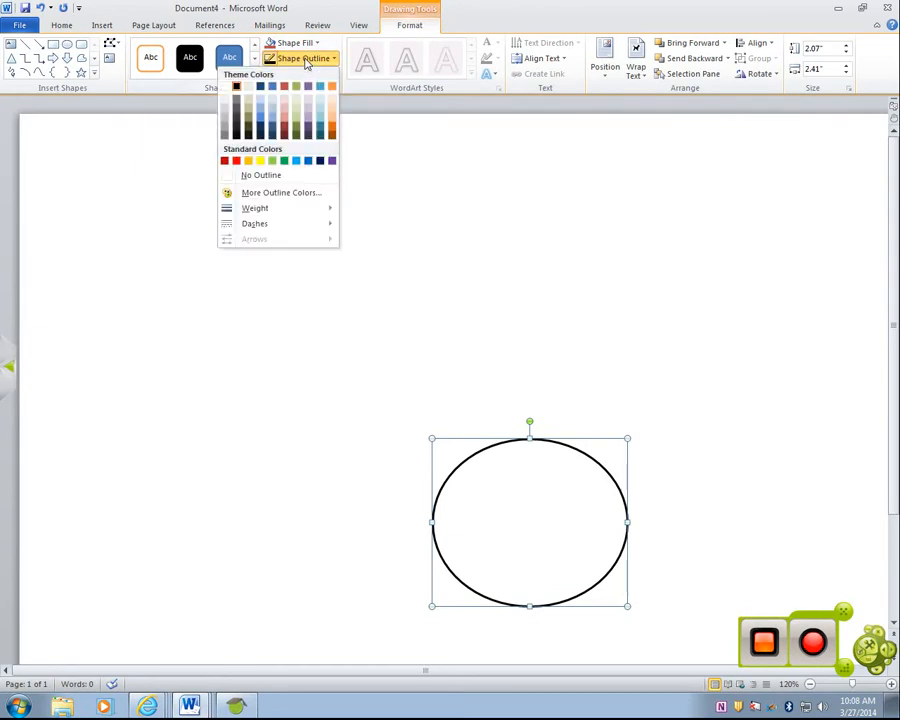
{"action": "left_click", "coordinate": [306, 60]}
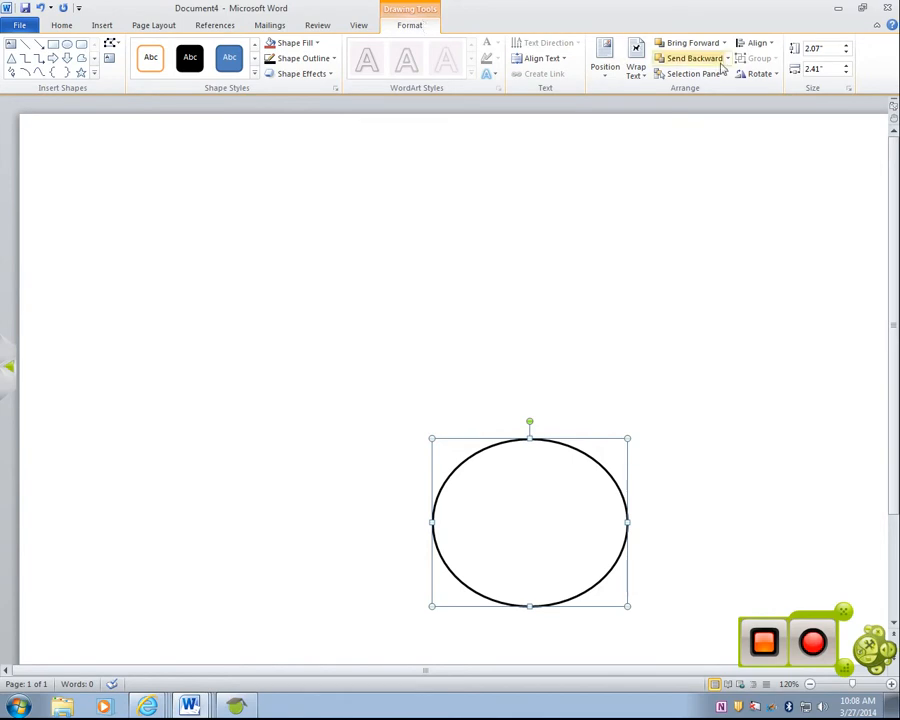
- Set the oval's outline weight to 2¼ pt
{"action": "left_click", "coordinate": [183, 404]}
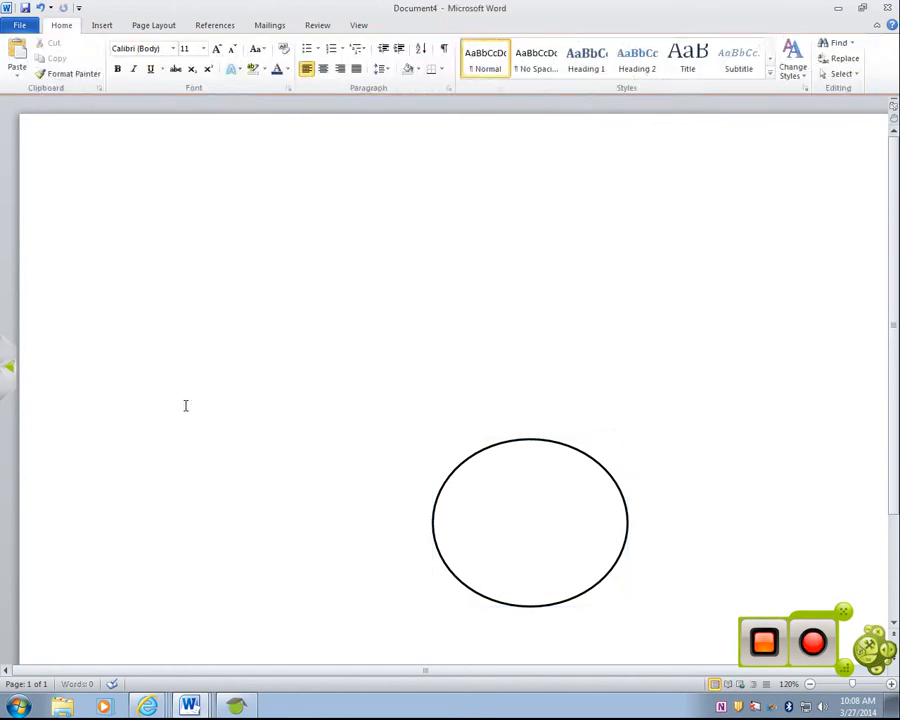
{"action": "left_click", "coordinate": [562, 580]}
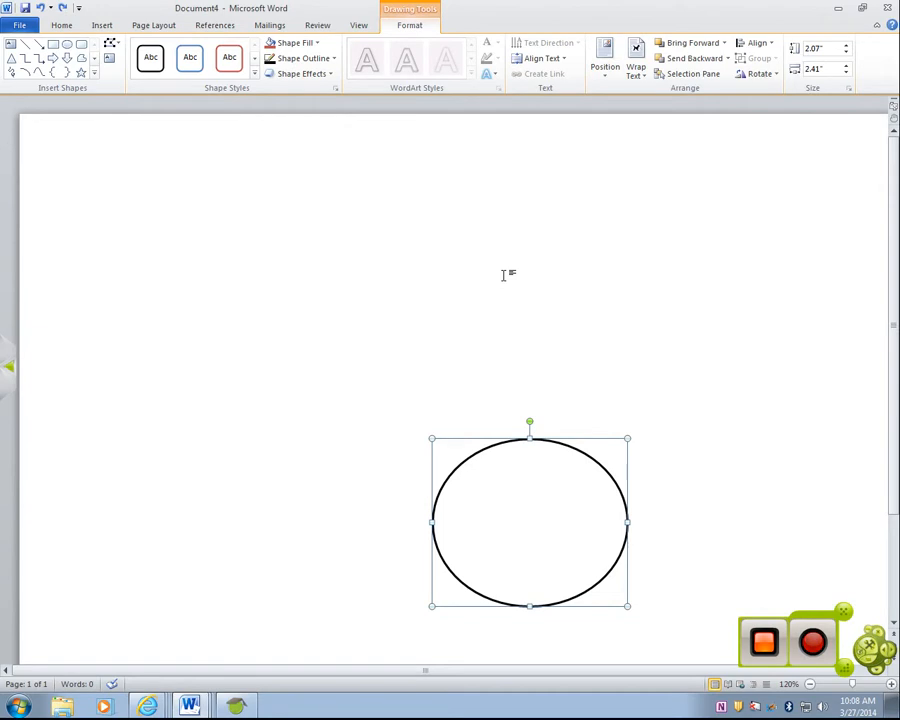
{"action": "left_click", "coordinate": [302, 61]}
{"action": "mouse_move", "coordinate": [285, 209]}
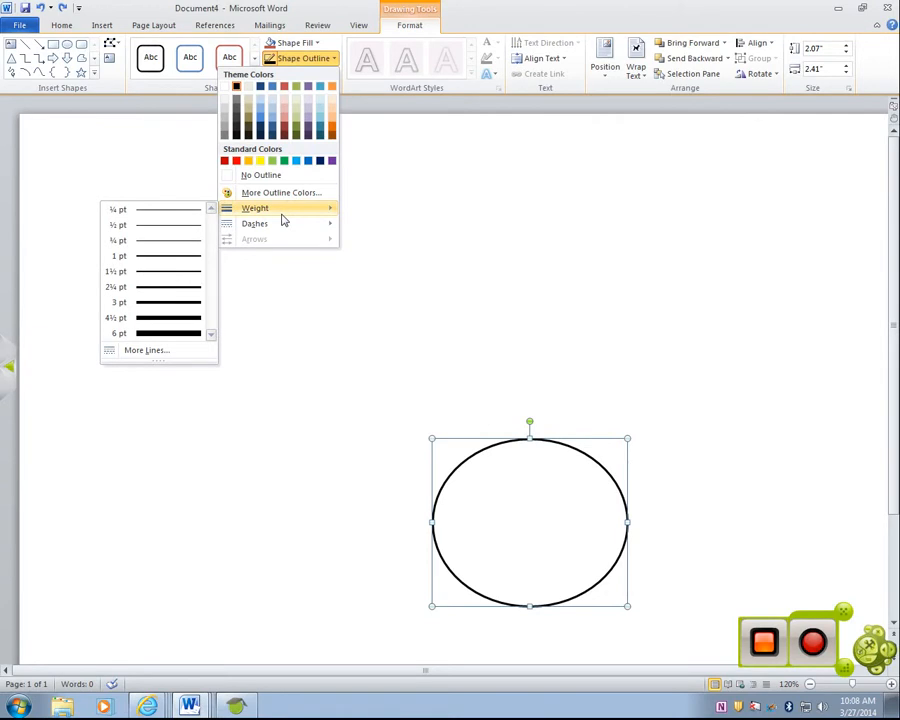
{"action": "left_click", "coordinate": [184, 291]}
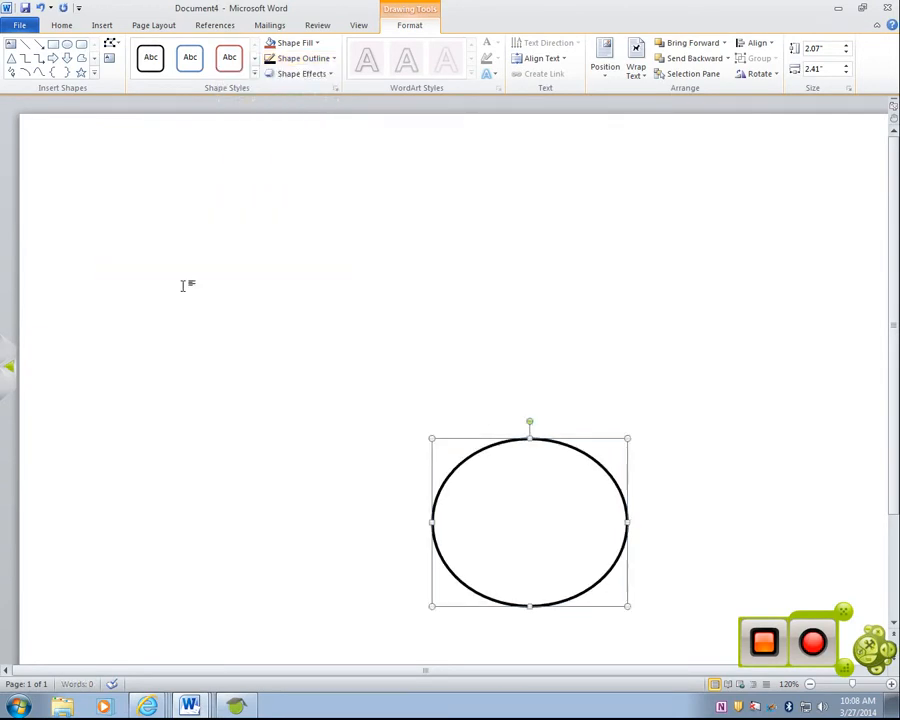
- Set the oval's height and width to 1.75" each
{"action": "left_click", "coordinate": [824, 49]}
{"action": "type", "text": ".75"}
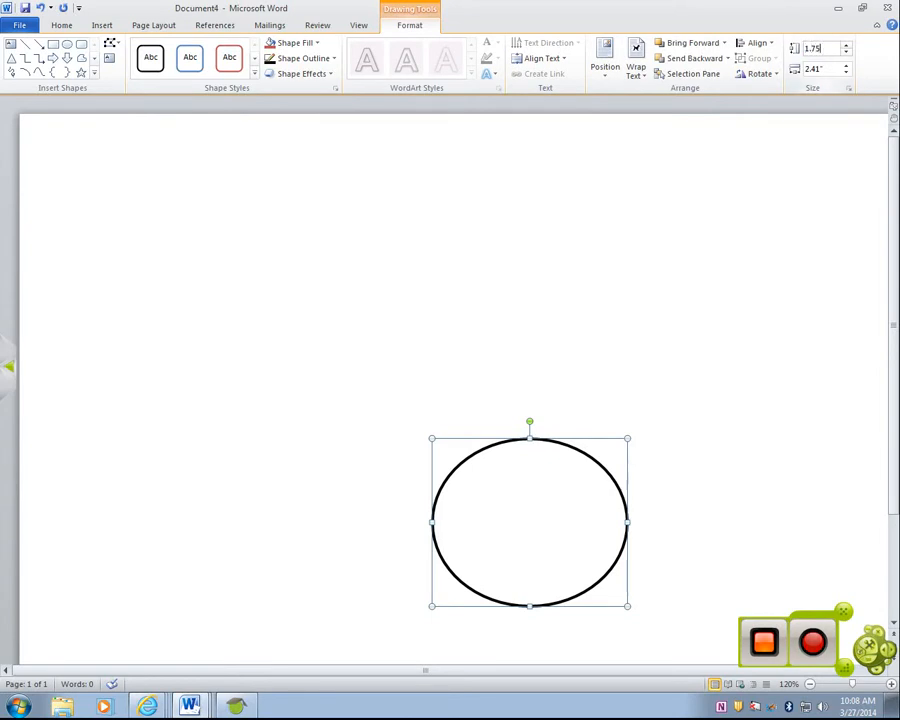
{"action": "left_click", "coordinate": [830, 69]}
{"action": "type", "text": "1"}
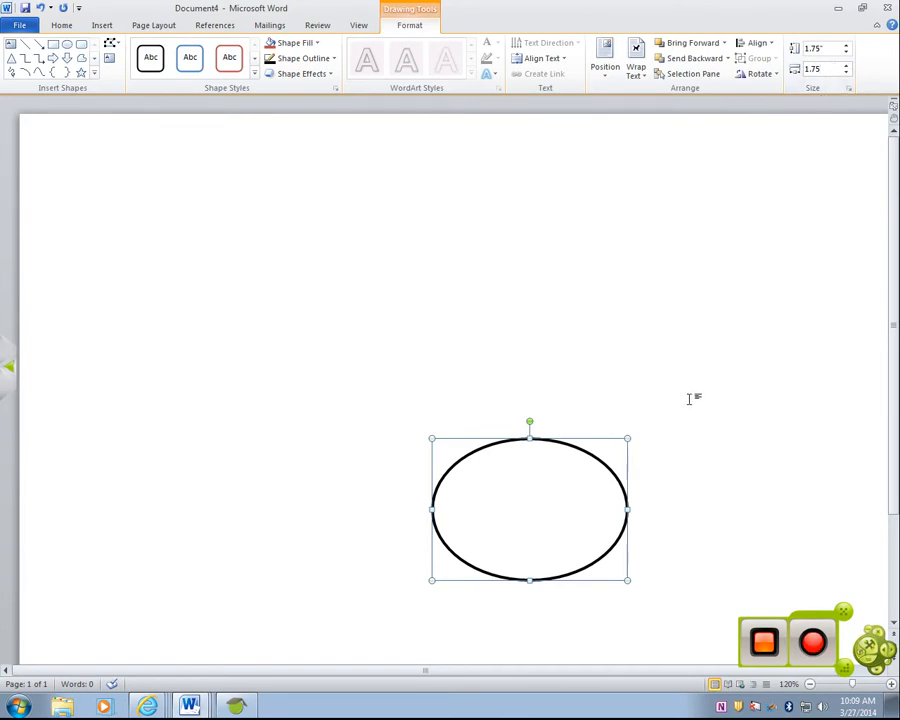
{"action": "key", "text": "Return"}
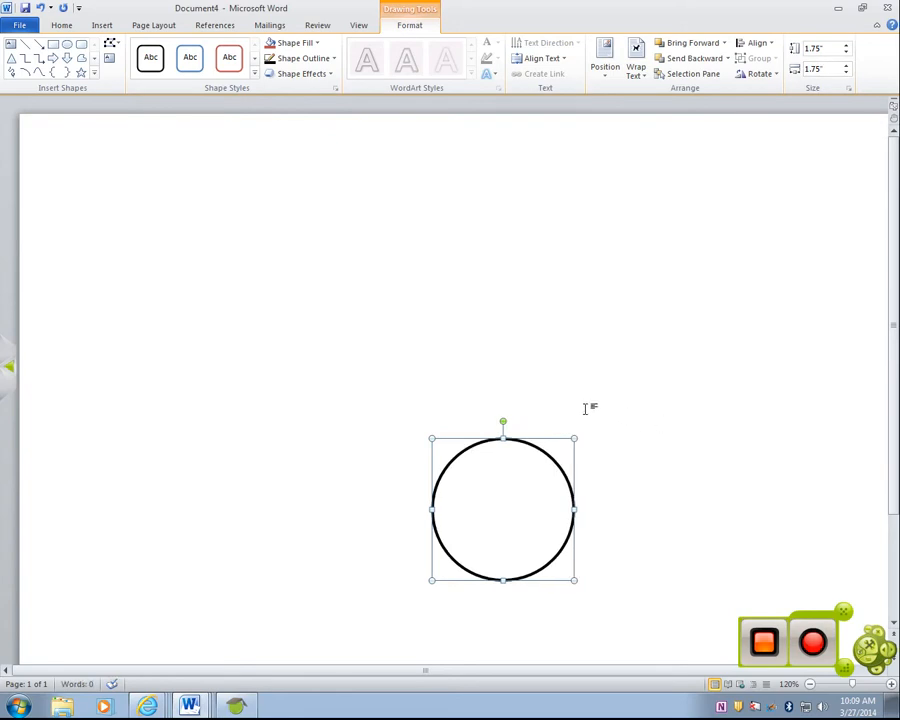
- Paste two copies of the circle and place one to the left of the original and one above its right side
{"action": "key", "text": "ctrl+v"}
{"action": "key", "text": "ctrl+v"}
{"action": "left_click_drag", "start_coordinate": [563, 500], "coordinate": [275, 428]}
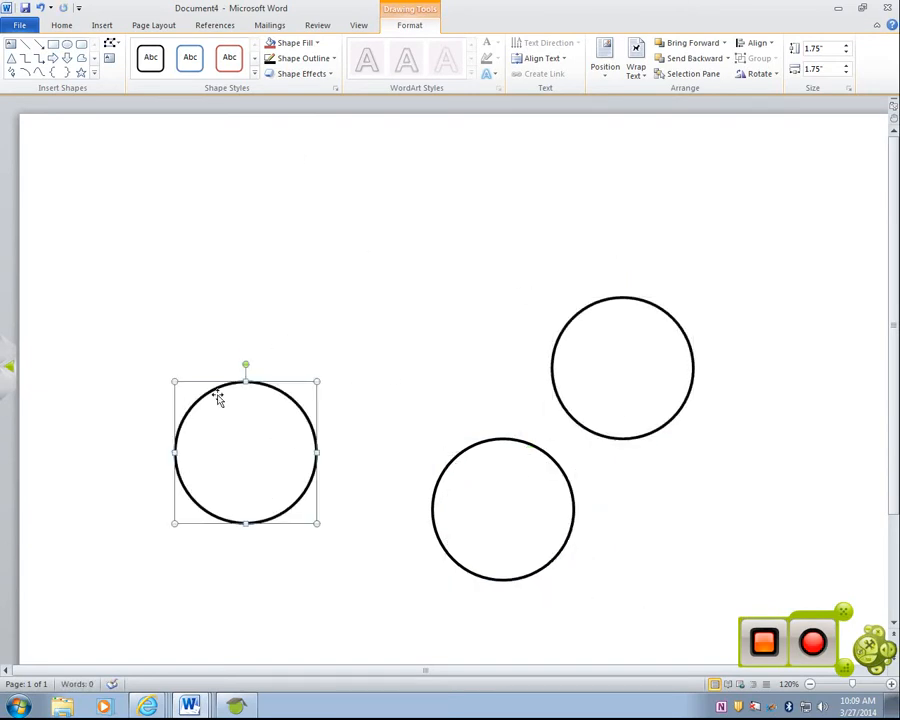
- Set the left circle's height and width to 1.25" each
{"action": "left_click", "coordinate": [815, 49]}
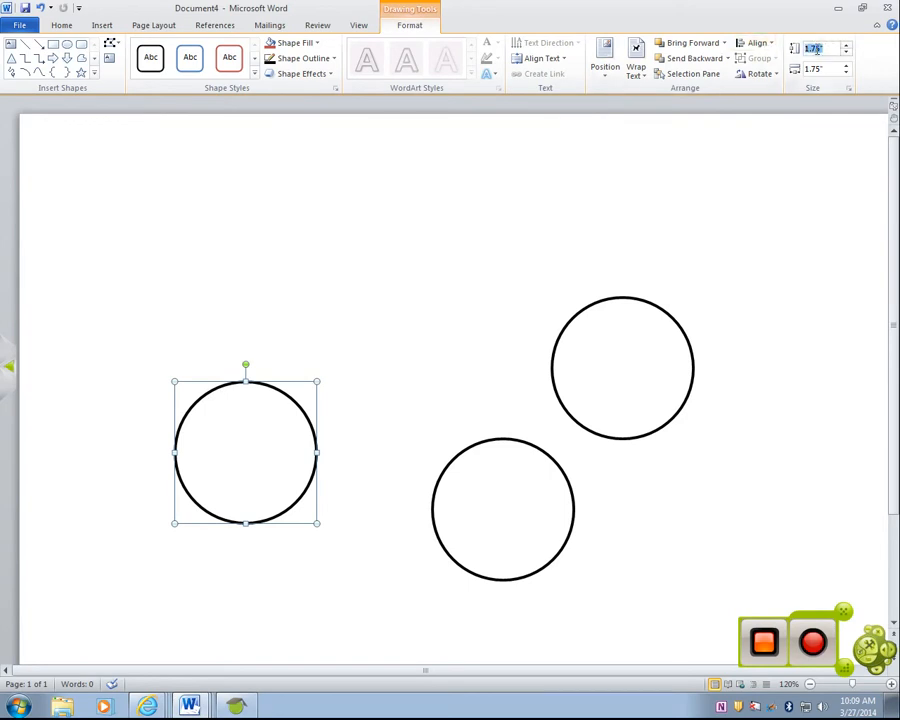
{"action": "type", "text": "1.25"}
{"action": "left_click", "coordinate": [812, 68]}
{"action": "type", "text": "1"}
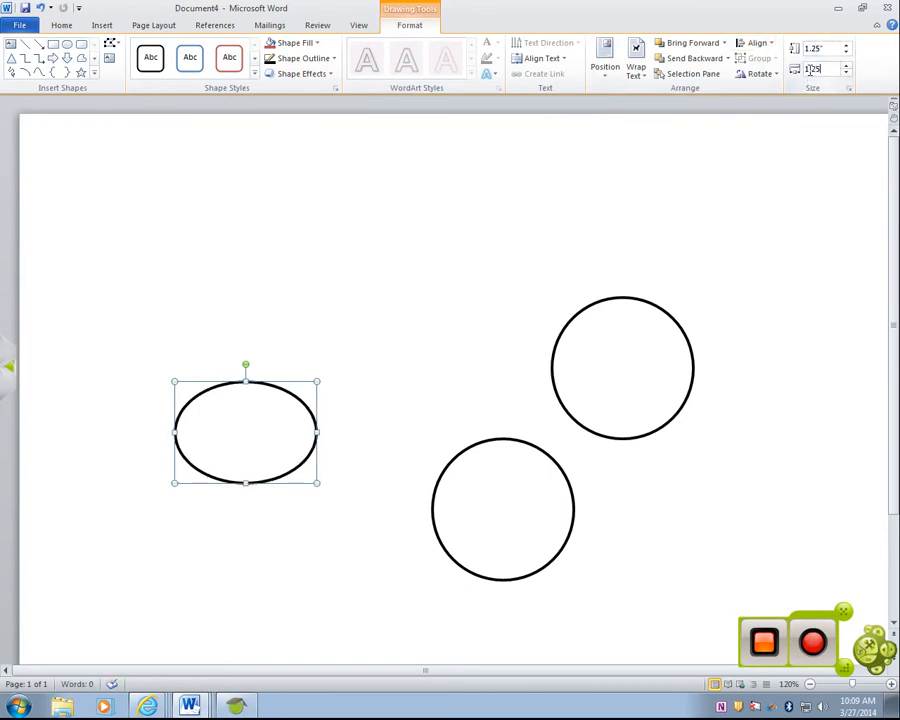
{"action": "key", "text": "Return"}
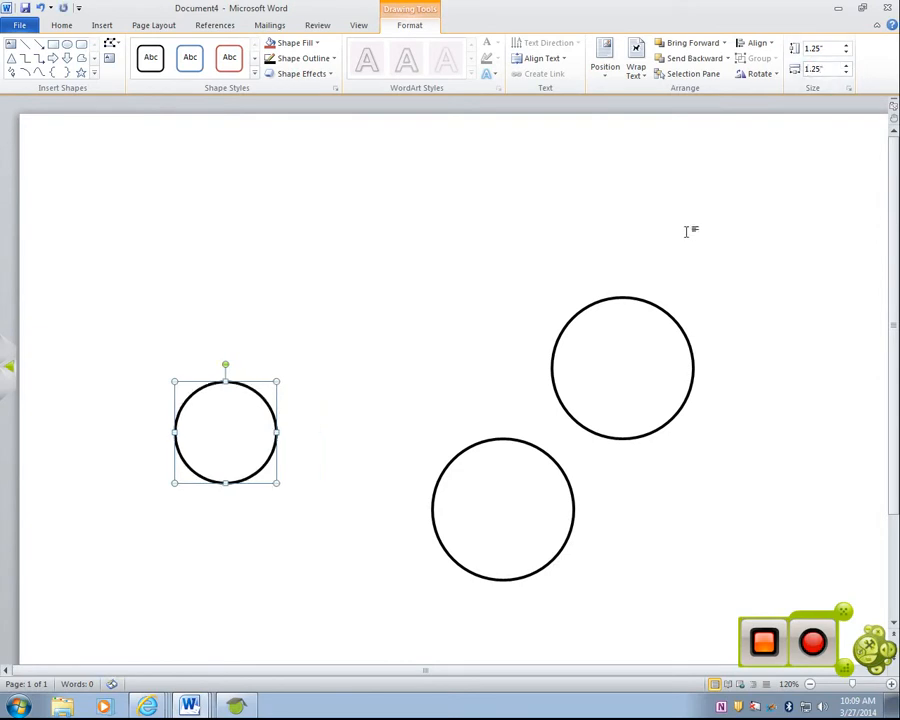
- Resize the upper-right circle to 1.15" in both height and width
{"action": "left_click", "coordinate": [661, 404]}
{"action": "left_click", "coordinate": [812, 48]}
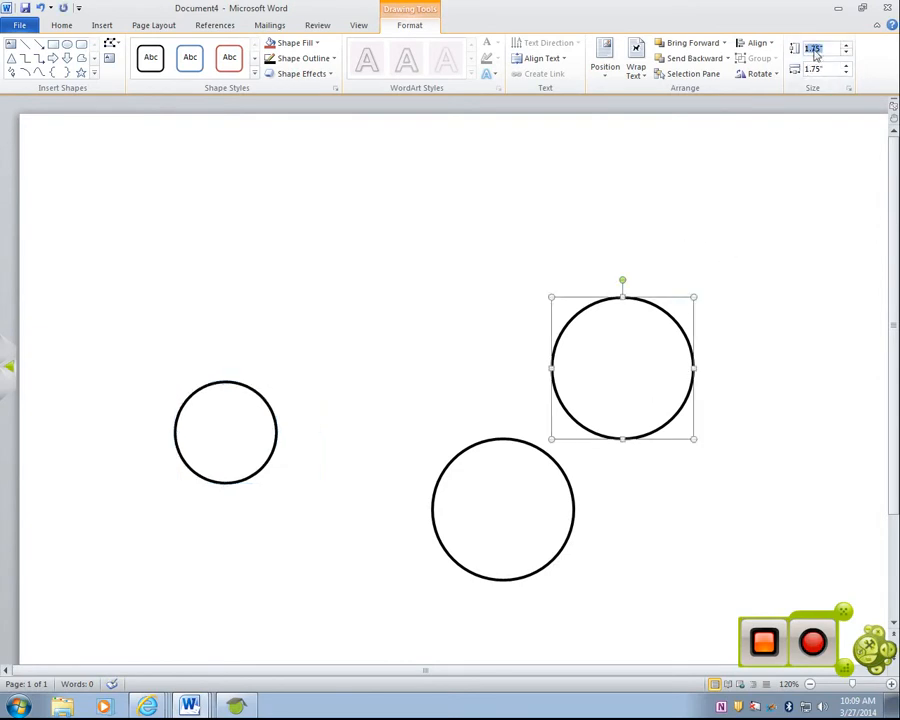
{"action": "type", "text": "1.15"}
{"action": "left_click", "coordinate": [815, 69]}
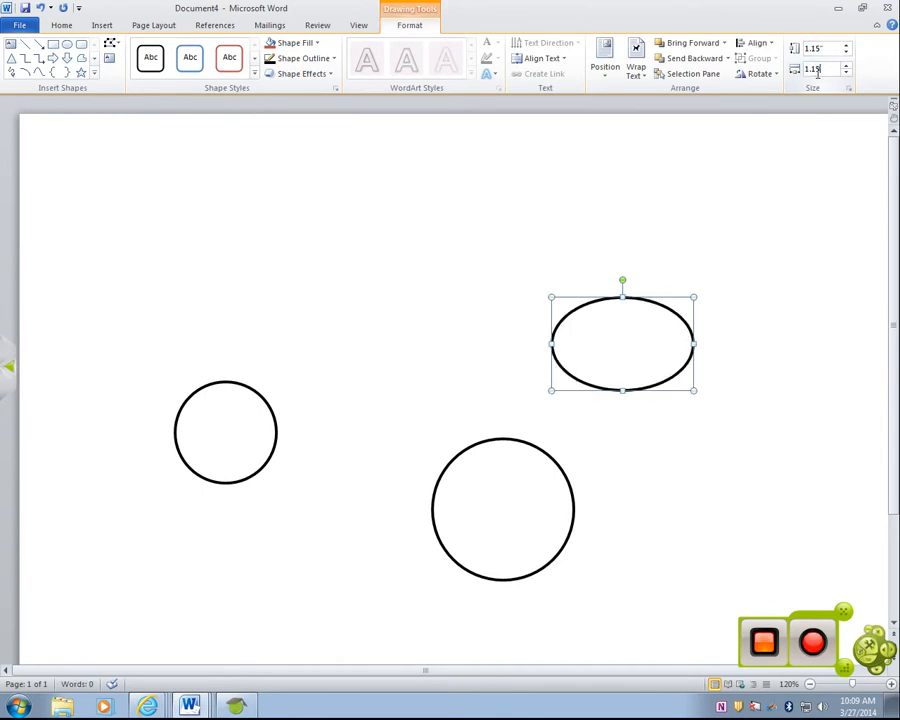
{"action": "type", "text": "1.15"}
{"action": "key", "text": "Return"}
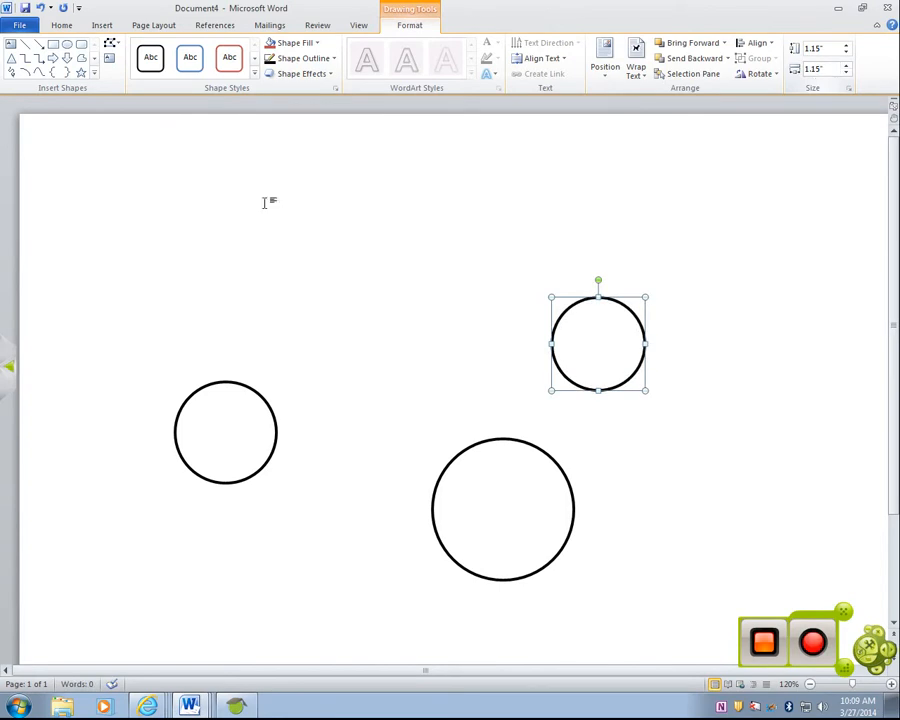
- Stack the circles as a snowman, with the medium one over the top of the largest and the smallest above as the head
{"action": "left_click_drag", "start_coordinate": [240, 465], "coordinate": [516, 468]}
{"action": "left_click_drag", "start_coordinate": [600, 352], "coordinate": [508, 388]}
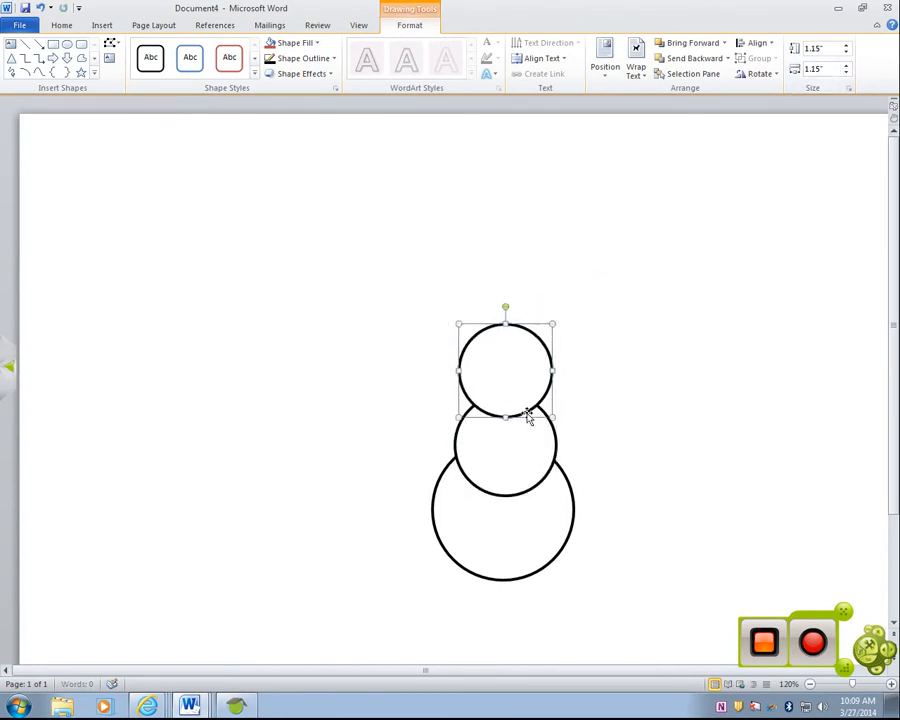
{"action": "left_click", "coordinate": [510, 449]}
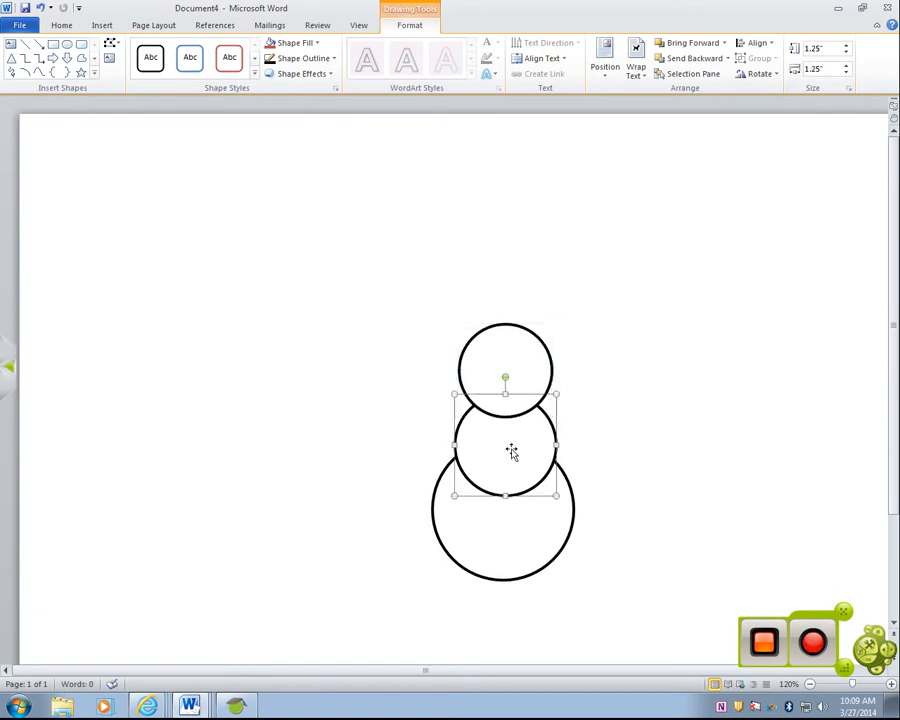
{"action": "left_click", "coordinate": [518, 524]}
- Set the middle circle's height and width to 1.5" and recenter it between the head and the bottom circle
{"action": "left_click", "coordinate": [506, 476]}
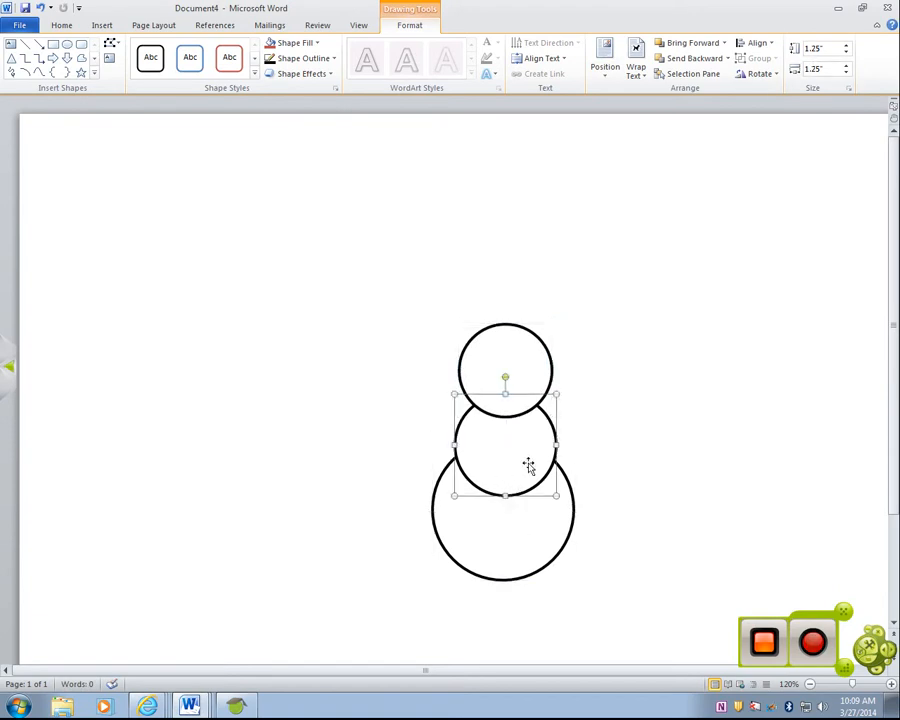
{"action": "left_click", "coordinate": [817, 47]}
{"action": "type", "text": "1.5"}
{"action": "left_click", "coordinate": [816, 68]}
{"action": "type", "text": "1"}
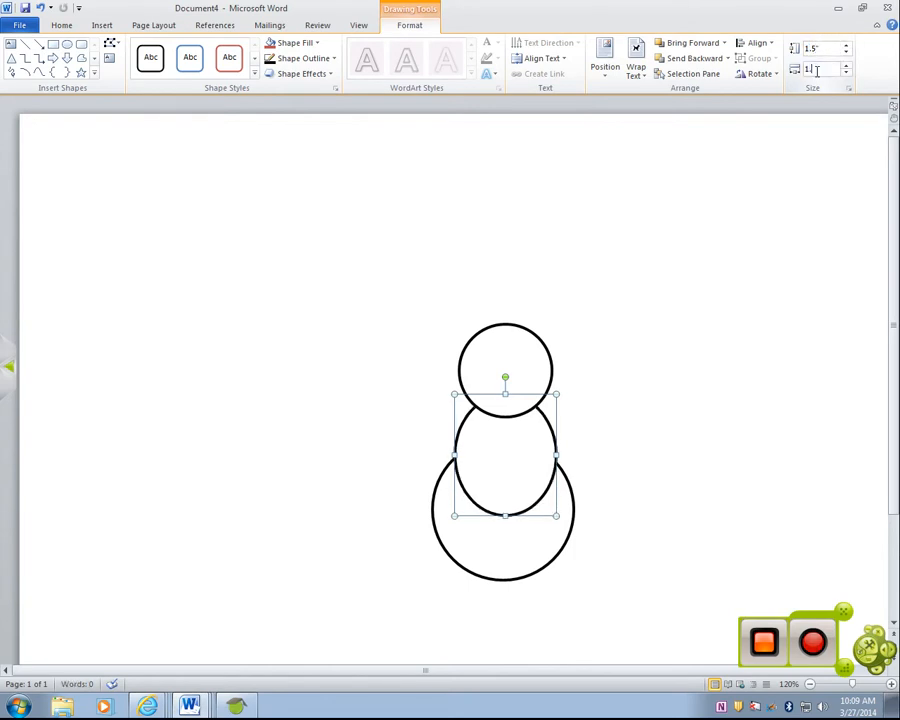
{"action": "type", "text": ".5"}
{"action": "key", "text": "Return"}
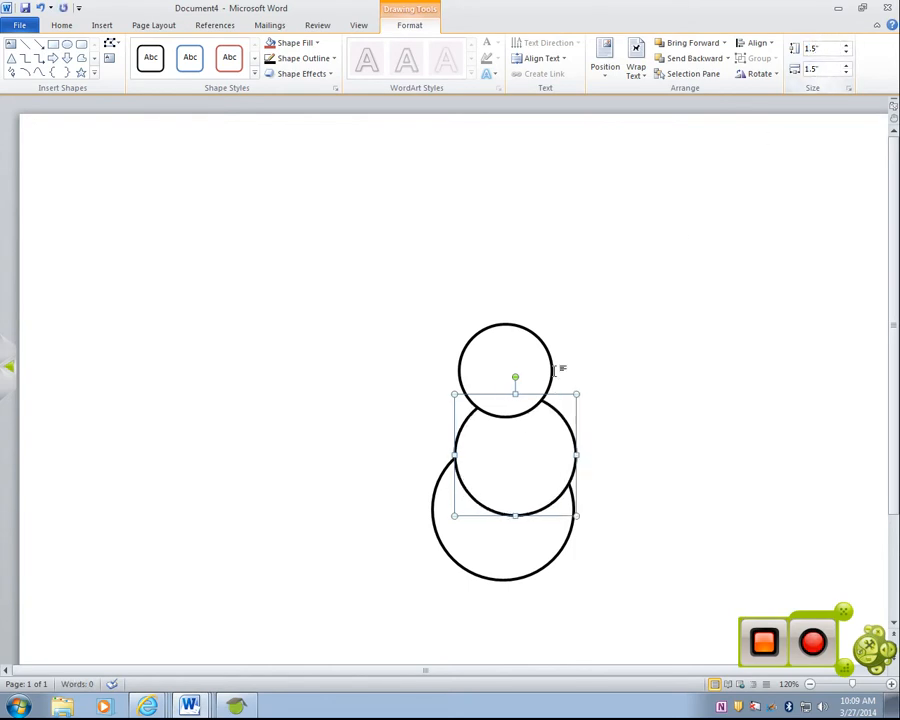
{"action": "mouse_move", "coordinate": [518, 432]}
{"action": "left_mouse_down"}
{"action": "mouse_move", "coordinate": [496, 423]}
{"action": "mouse_move", "coordinate": [506, 424]}
{"action": "left_mouse_up"}
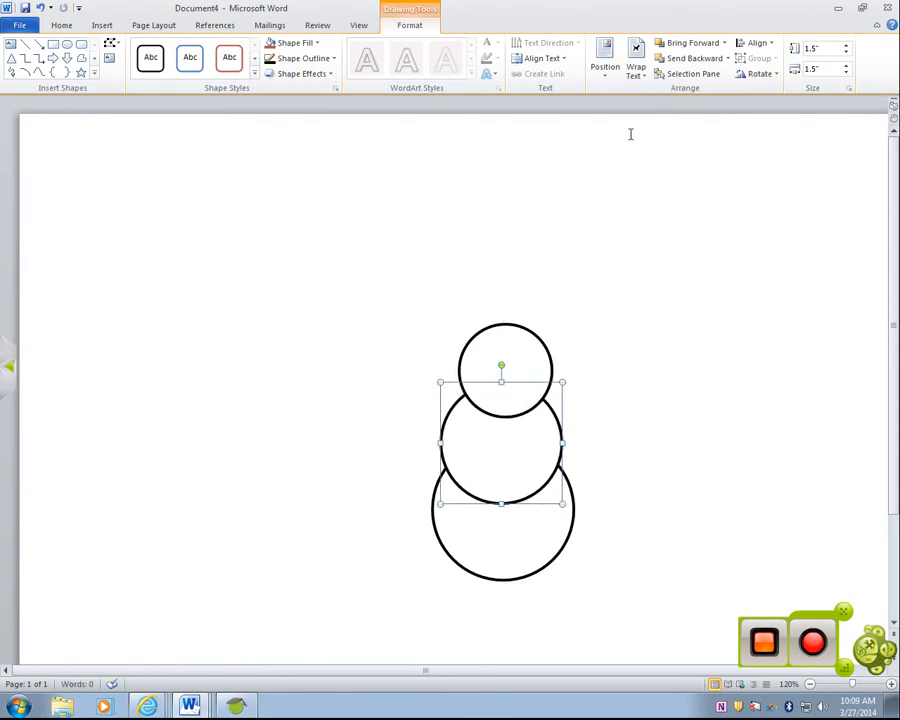
- Send the middle circle behind the bottom circle, bring it forward again, and check the ordering options for the head
{"action": "left_click", "coordinate": [664, 62]}
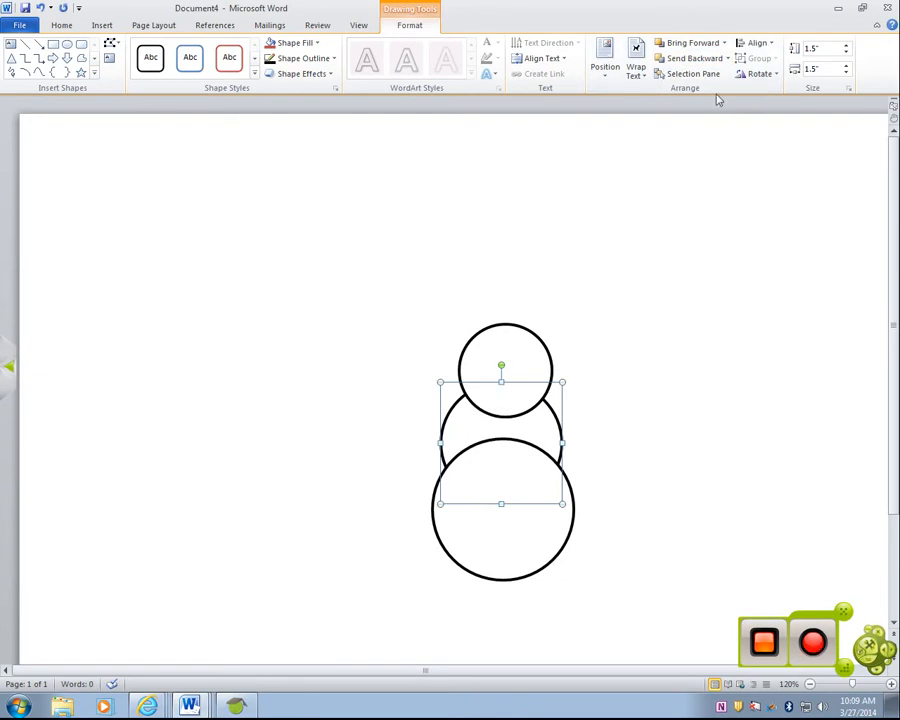
{"action": "left_click", "coordinate": [688, 42]}
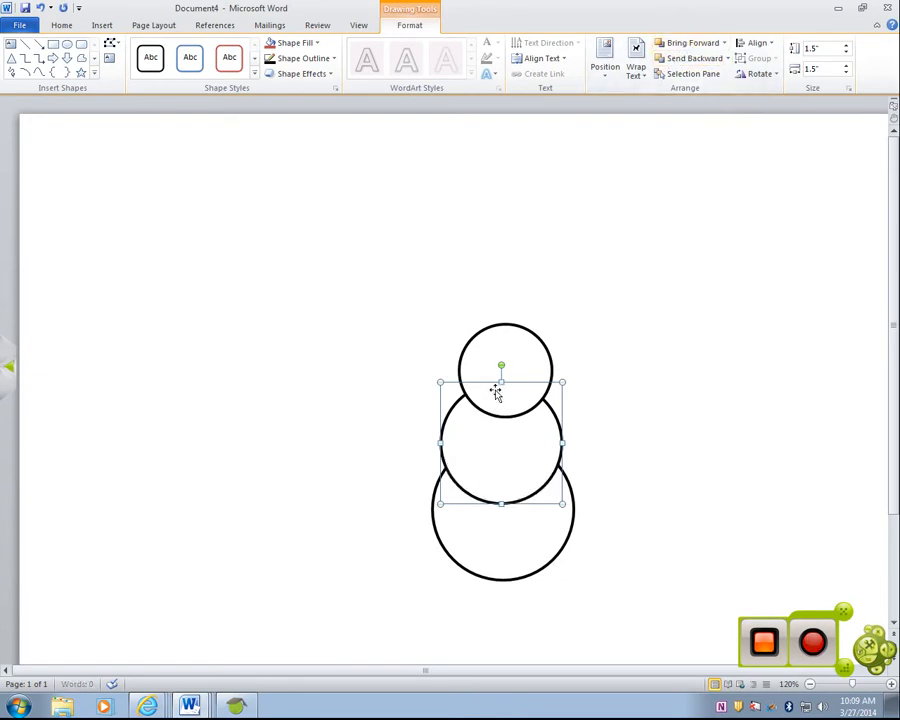
{"action": "left_click", "coordinate": [489, 358]}
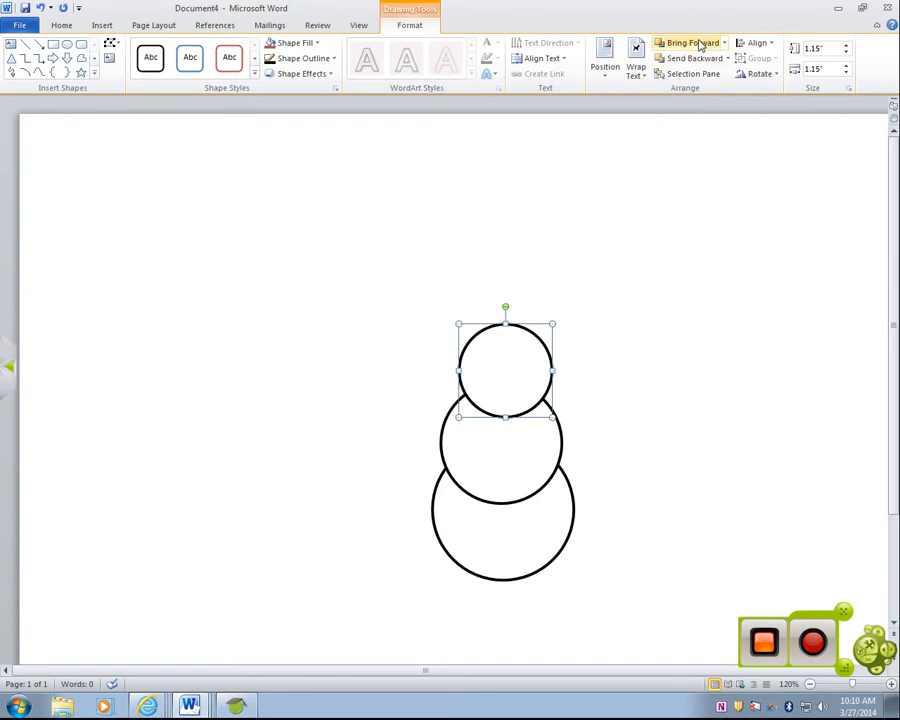
{"action": "right_click", "coordinate": [502, 364]}
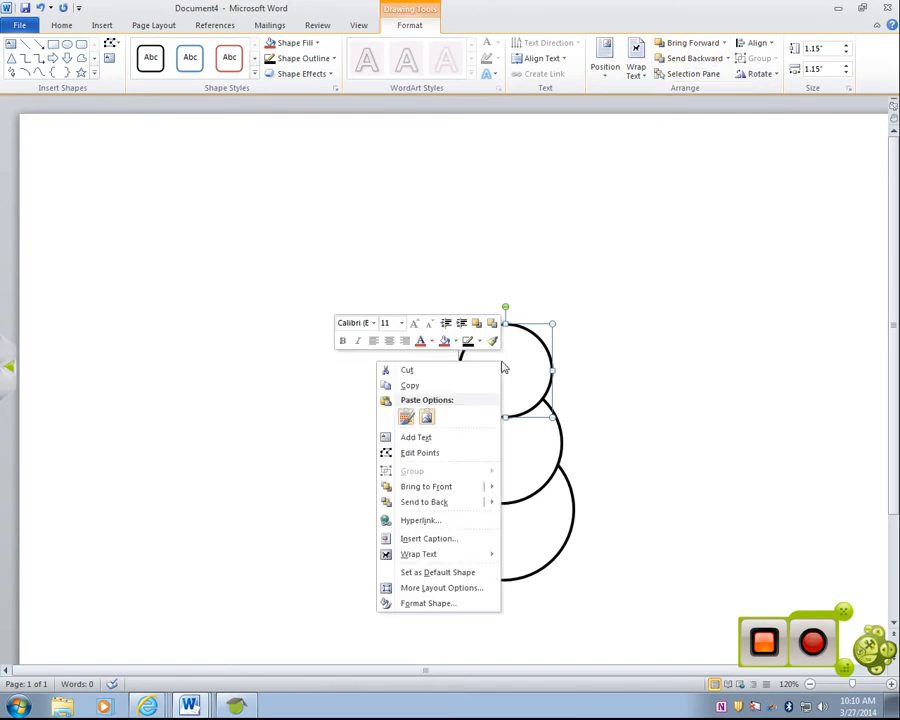
{"action": "mouse_move", "coordinate": [463, 502]}
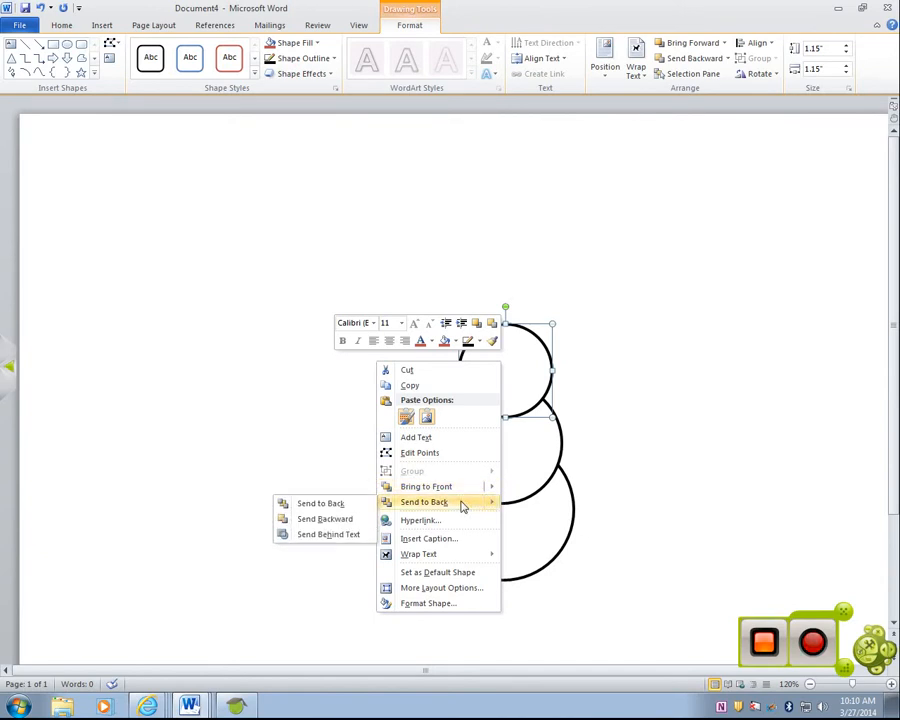
{"action": "left_click", "coordinate": [637, 400]}
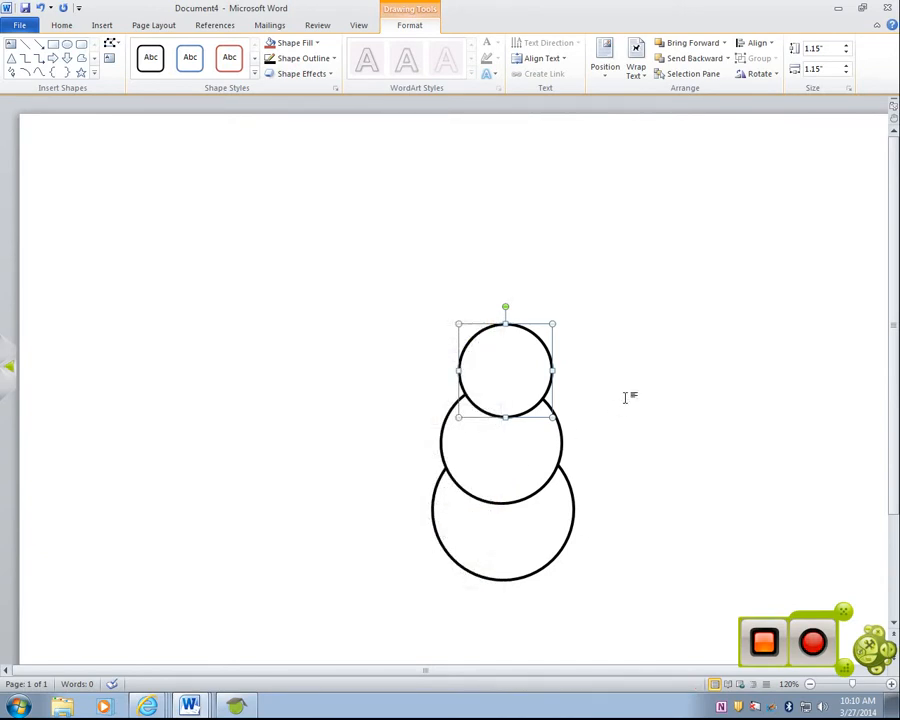
- Group the three snowman circles and move the group up and to the left on the page
{"action": "left_click", "coordinate": [532, 448], "text": "shift"}
{"action": "left_click", "coordinate": [516, 541], "text": "shift"}
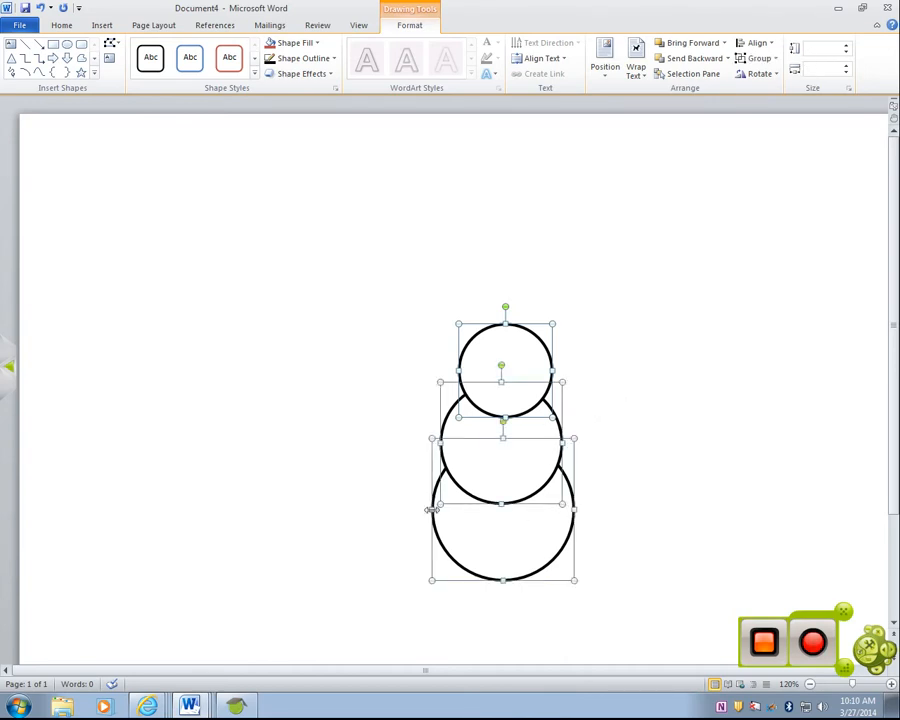
{"action": "right_click", "coordinate": [514, 479]}
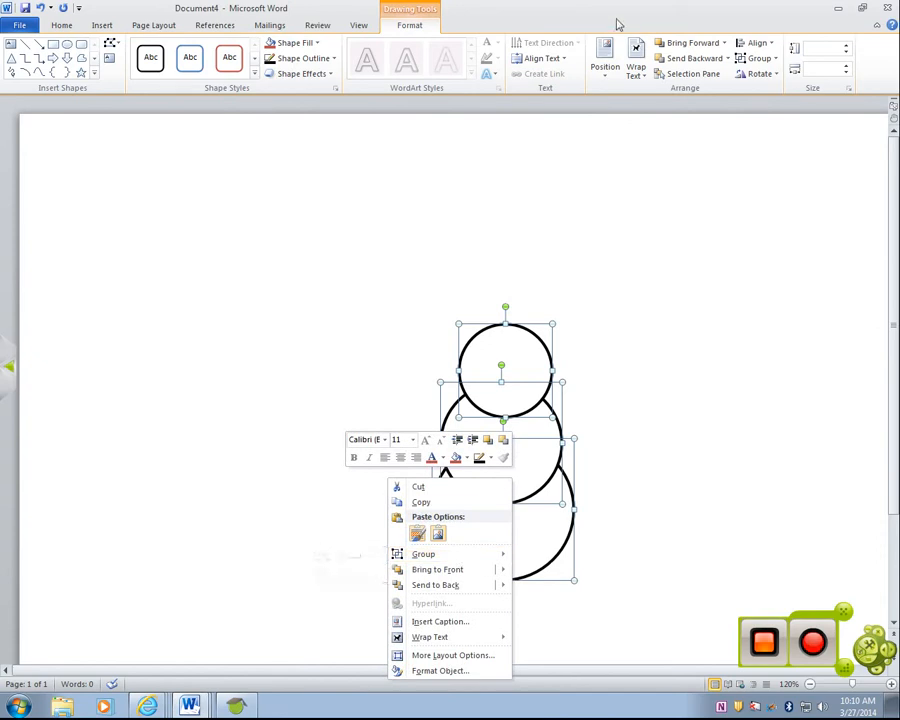
{"action": "left_click", "coordinate": [760, 58]}
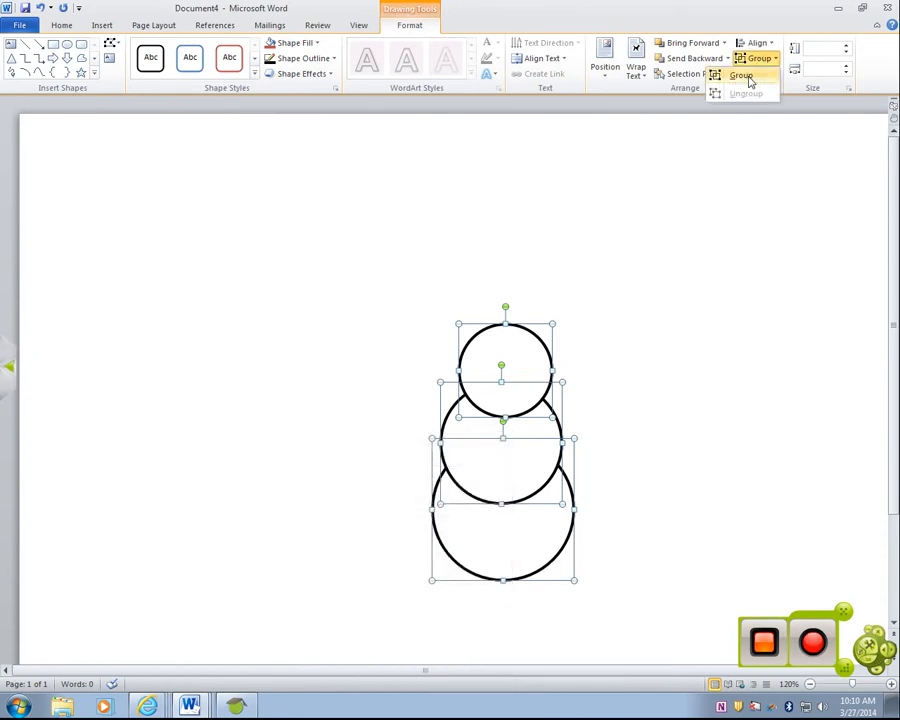
{"action": "left_click", "coordinate": [751, 76]}
{"action": "left_click_drag", "start_coordinate": [516, 373], "coordinate": [451, 313]}
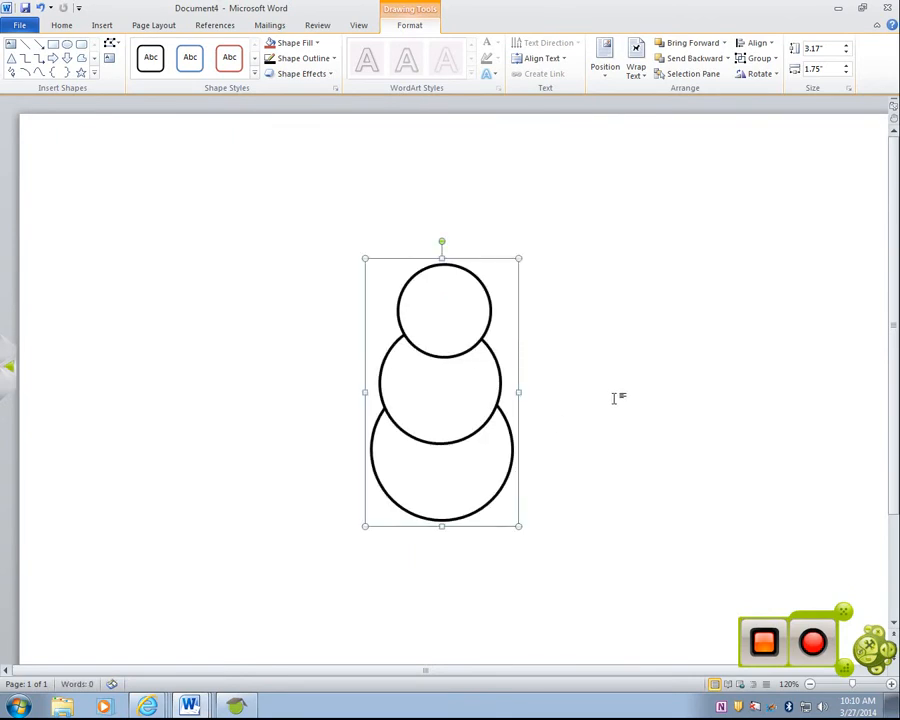
- Ungroup the snowman's three circles and deselect them
{"action": "left_click", "coordinate": [773, 62]}
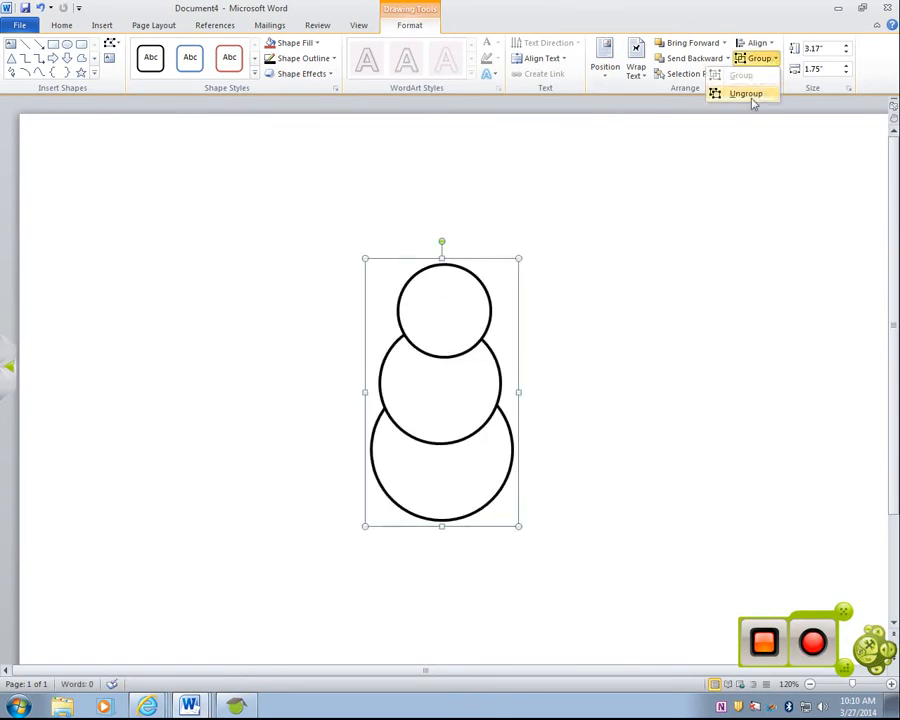
{"action": "left_click", "coordinate": [750, 96]}
{"action": "left_click", "coordinate": [571, 371]}
- Shift the middle circle slightly to the right and nudge it back until it is centered under the head
{"action": "left_click", "coordinate": [467, 378]}
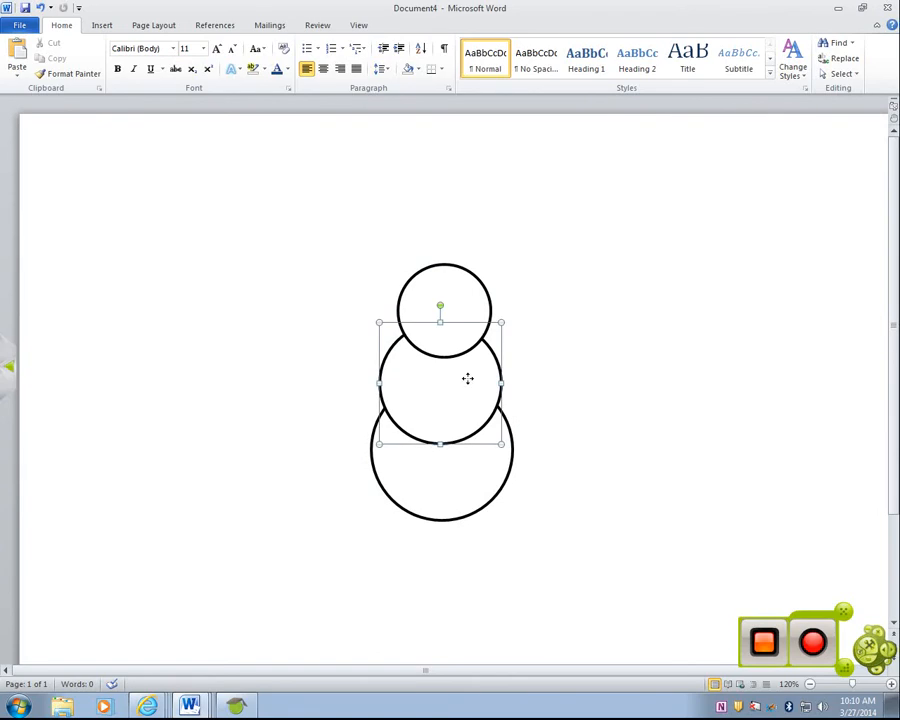
{"action": "left_click_drag", "start_coordinate": [469, 378], "coordinate": [476, 378]}
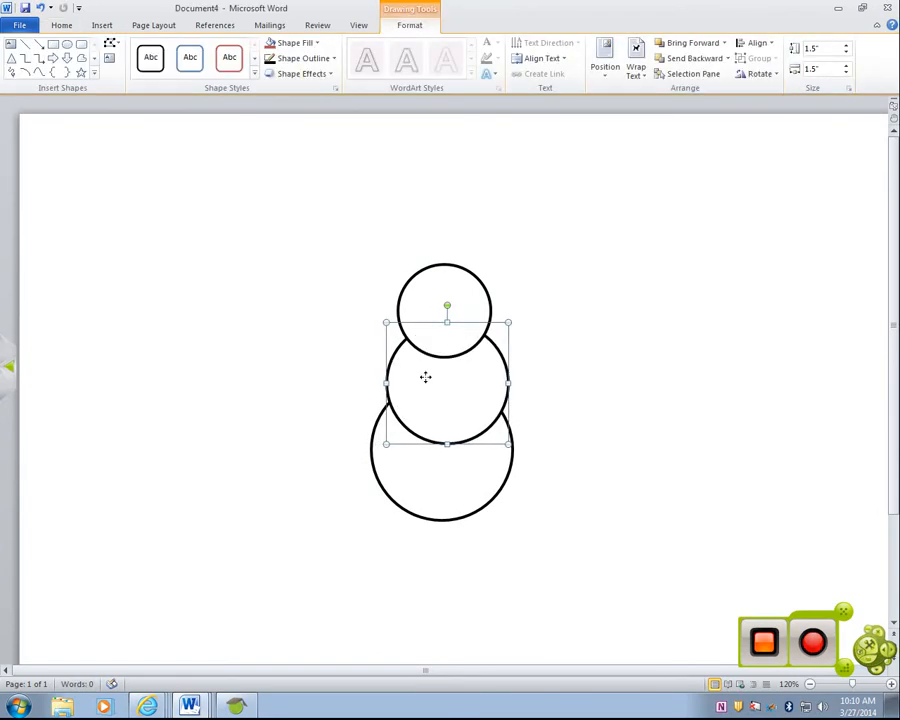
{"action": "key", "text": "Left"}
{"action": "key", "text": "Left"}
{"action": "key", "text": "Left"}
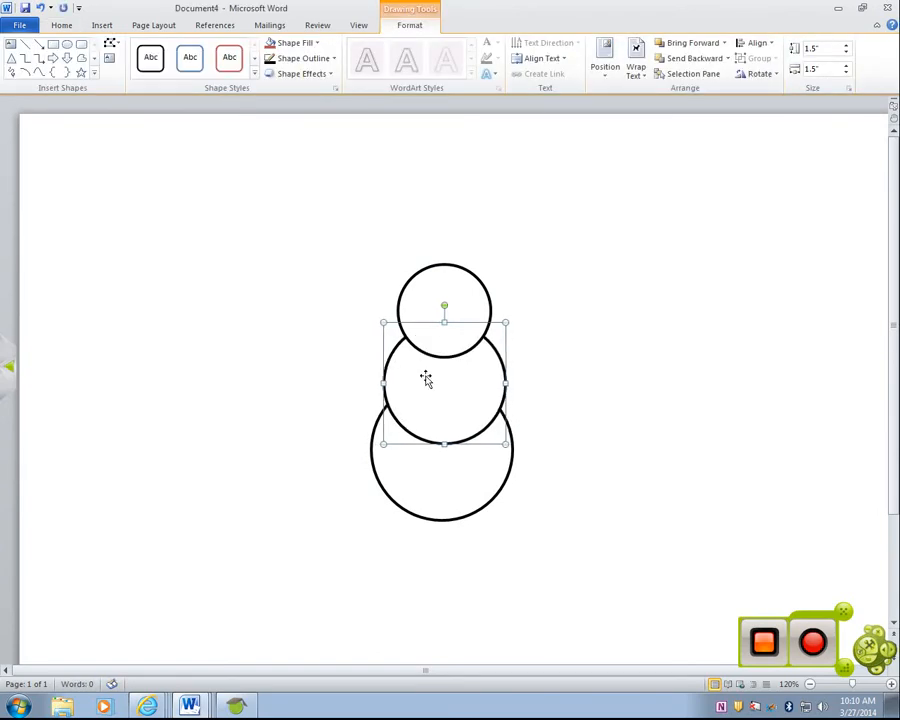
{"action": "left_click", "coordinate": [594, 343]}
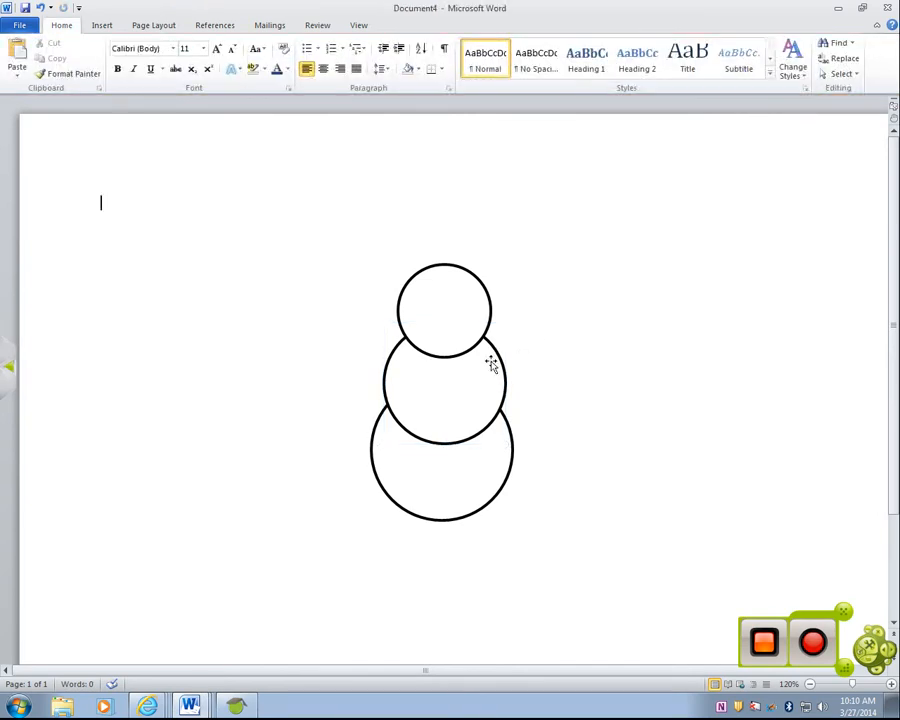
- Regroup the head, middle and bottom circles and move the snowman slightly right and up
{"action": "left_click", "coordinate": [466, 405], "text": "shift"}
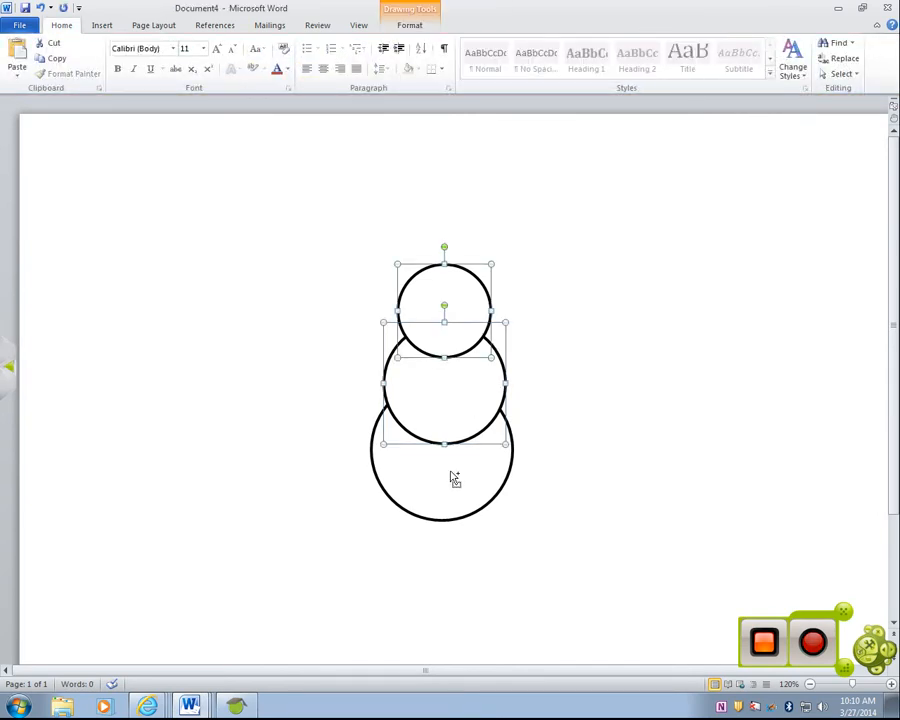
{"action": "left_click", "coordinate": [456, 474], "text": "shift"}
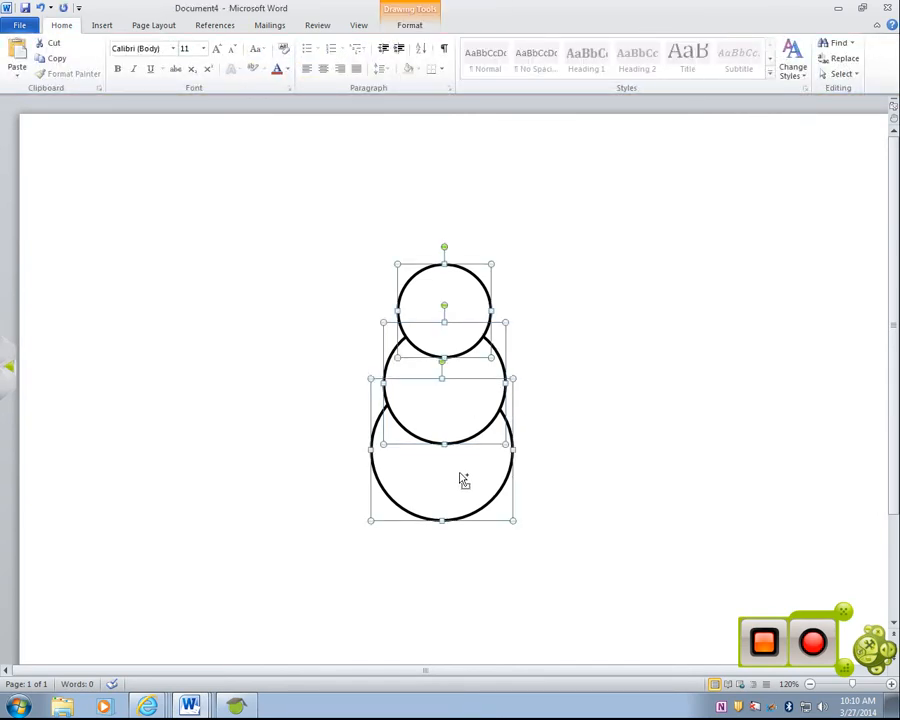
{"action": "right_click", "coordinate": [438, 263]}
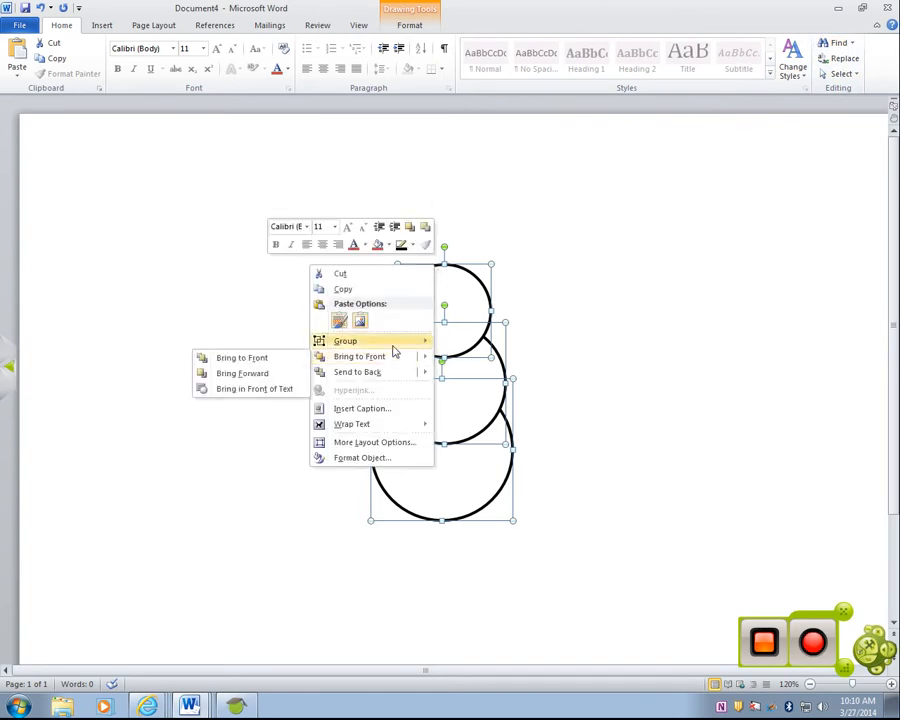
{"action": "mouse_move", "coordinate": [394, 346]}
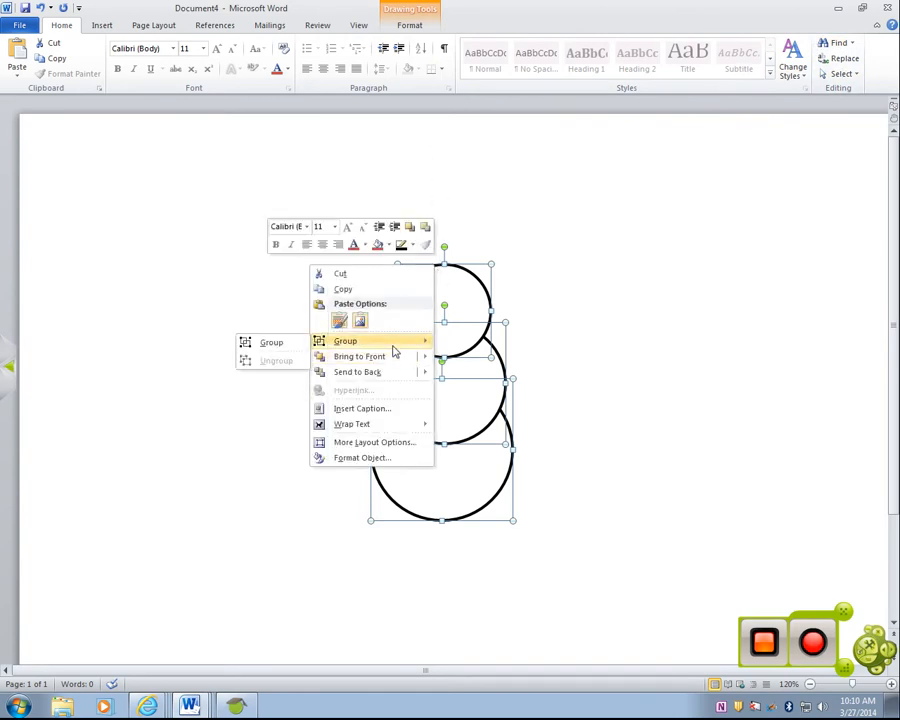
{"action": "left_click", "coordinate": [290, 344]}
{"action": "left_click_drag", "start_coordinate": [462, 364], "coordinate": [490, 354]}
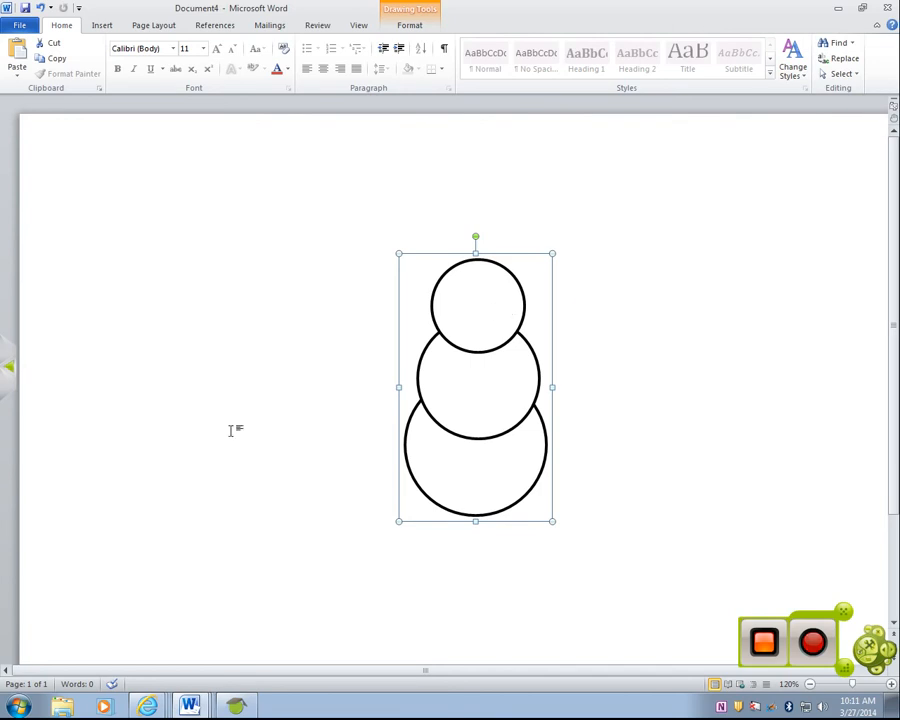
- Switch to the Word Activity 6 Winter document, maximize it, and examine the Figure 6-1 winter scene
{"action": "left_click", "coordinate": [185, 700]}
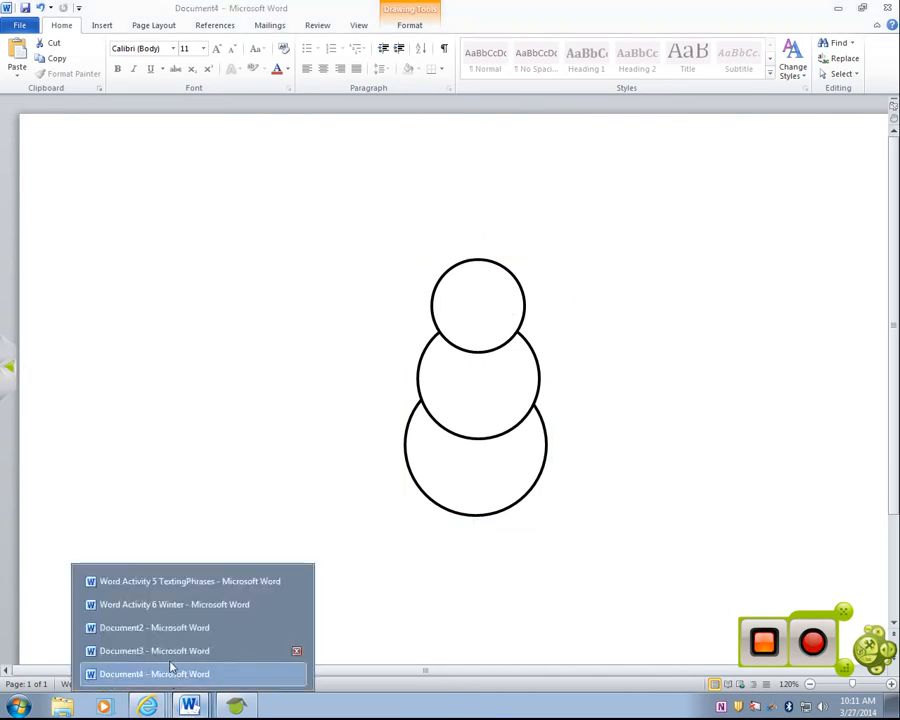
{"action": "left_click", "coordinate": [177, 627]}
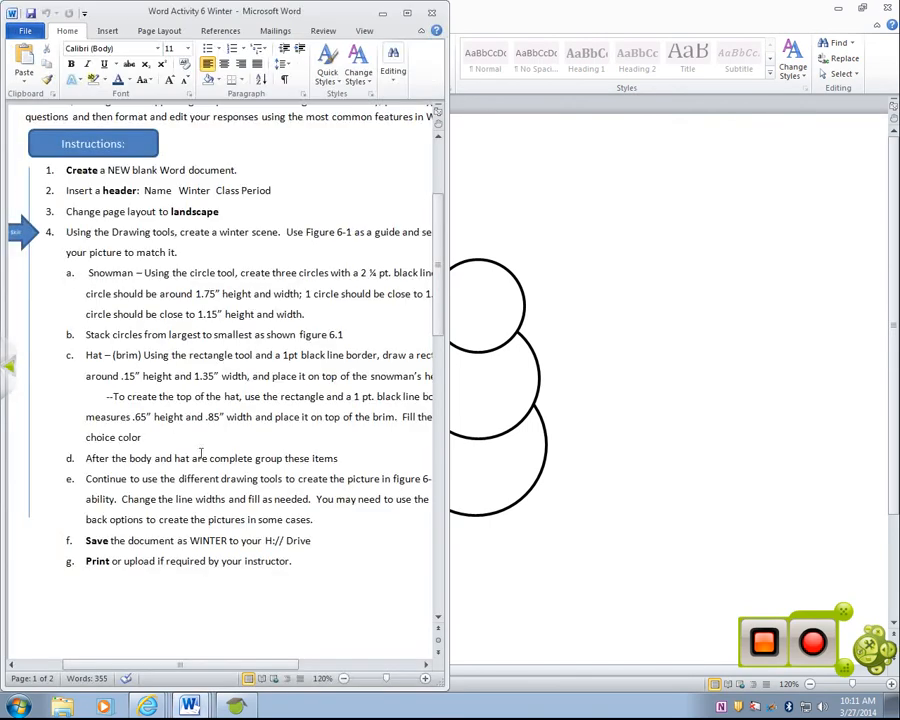
{"action": "scroll", "coordinate": [240, 424], "scroll_direction": "down", "scroll_amount": 10}
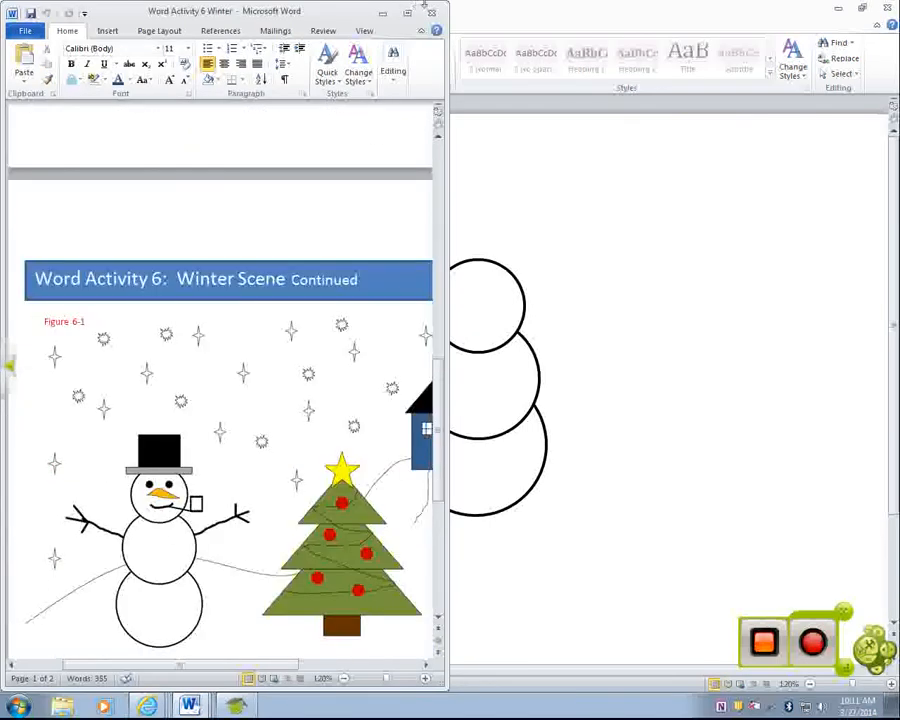
{"action": "left_click", "coordinate": [407, 13]}
{"action": "scroll", "coordinate": [460, 285], "scroll_direction": "down", "scroll_amount": 4}
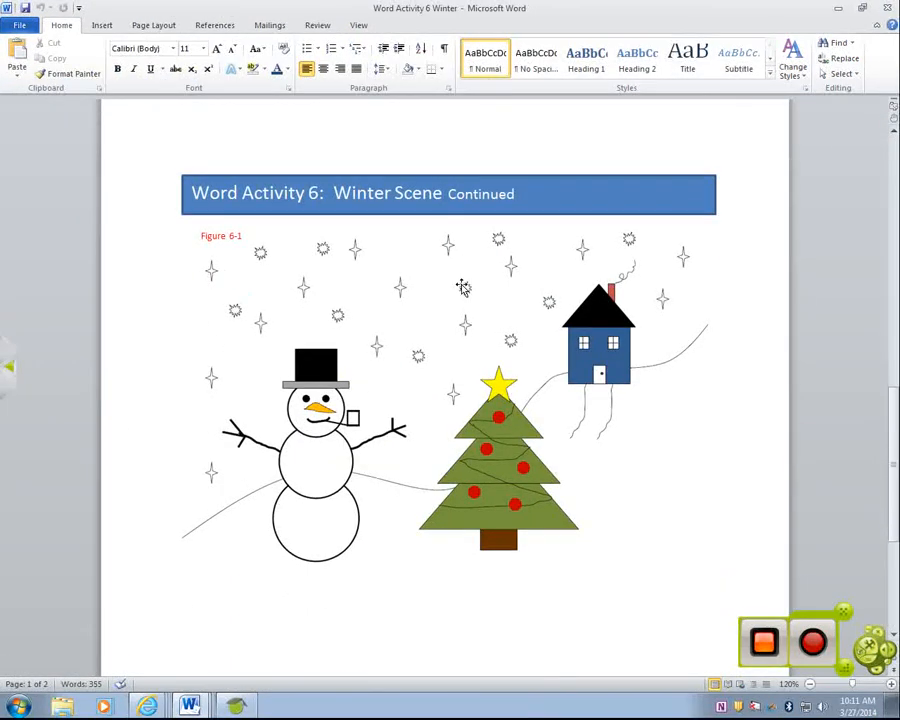